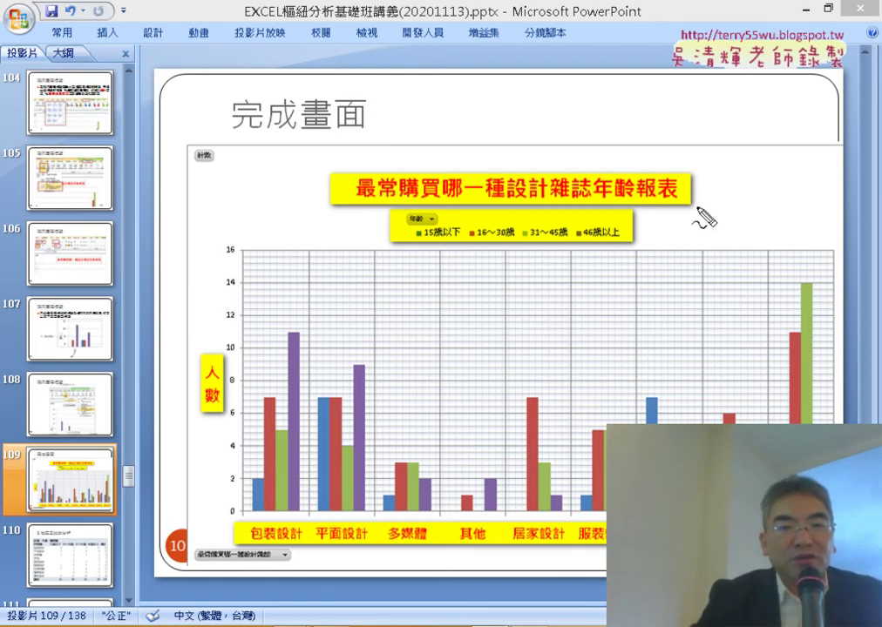
# Step: Circle the chart title in red ink and draw arrows to it from the chart top
pyautogui.moveTo(697, 207); pyautogui.dragTo(347, 209)
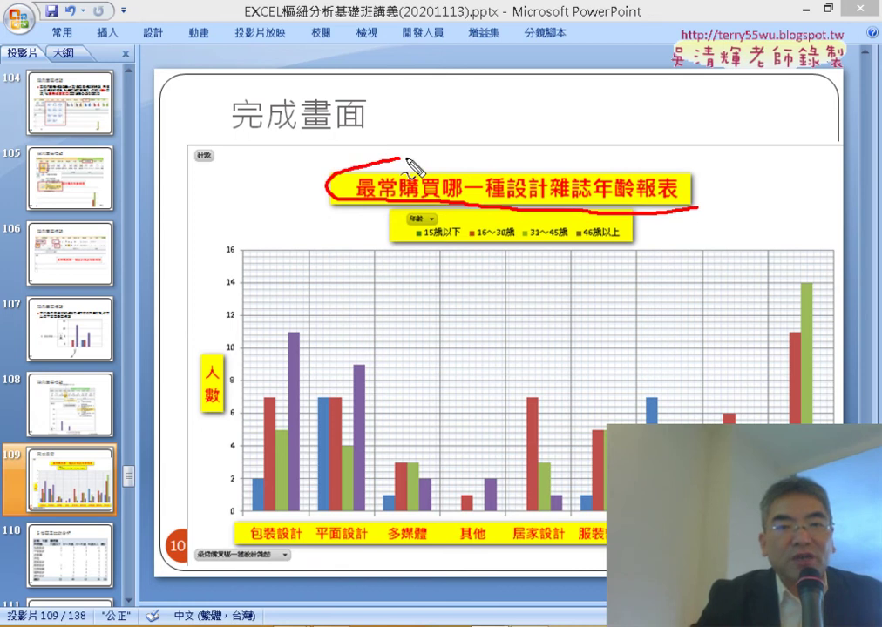
pyautogui.moveTo(353, 209); pyautogui.dragTo(592, 218)
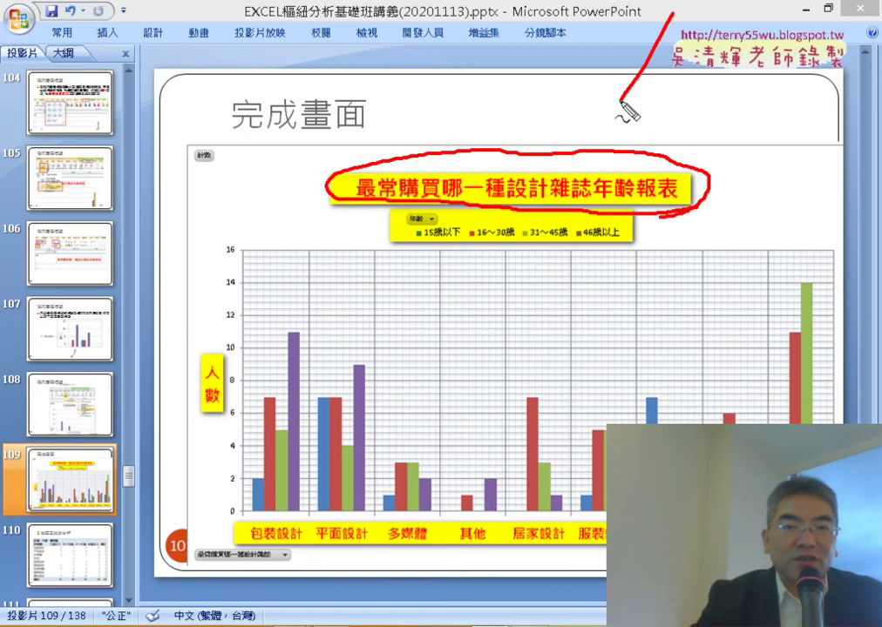
pyautogui.moveTo(673, 13); pyautogui.dragTo(596, 164)
pyautogui.moveTo(590, 91); pyautogui.dragTo(596, 164)
pyautogui.moveTo(645, 122); pyautogui.dragTo(600, 164)
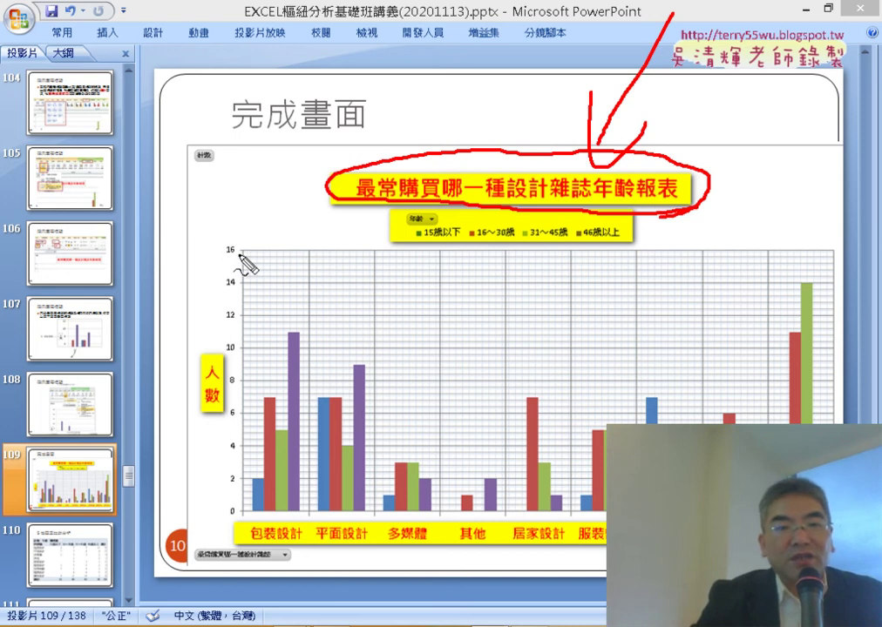
pyautogui.moveTo(856, 252); pyautogui.dragTo(699, 250)
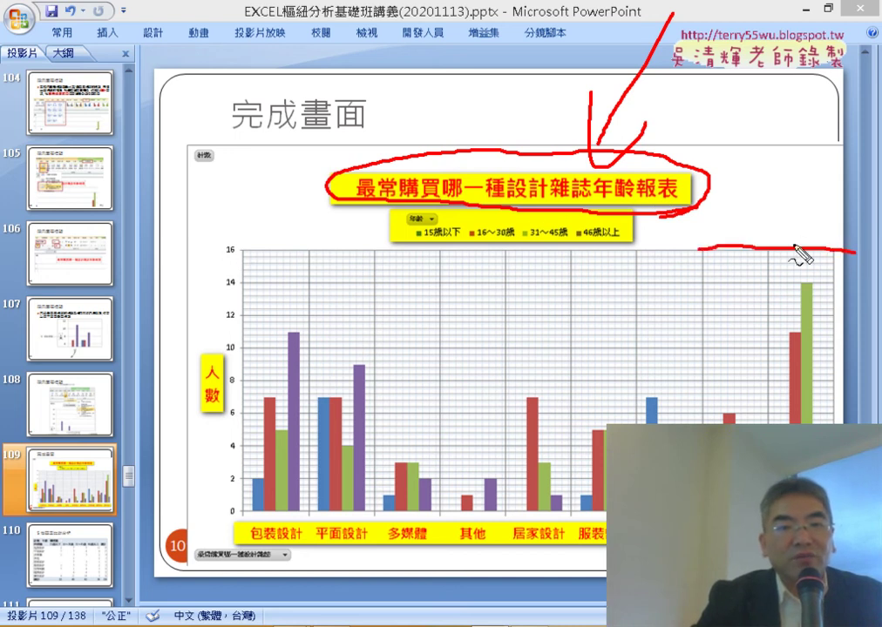
pyautogui.moveTo(794, 248)
pyautogui.mouseDown()
pyautogui.moveTo(710, 183)
pyautogui.moveTo(741, 200)
pyautogui.mouseUp()
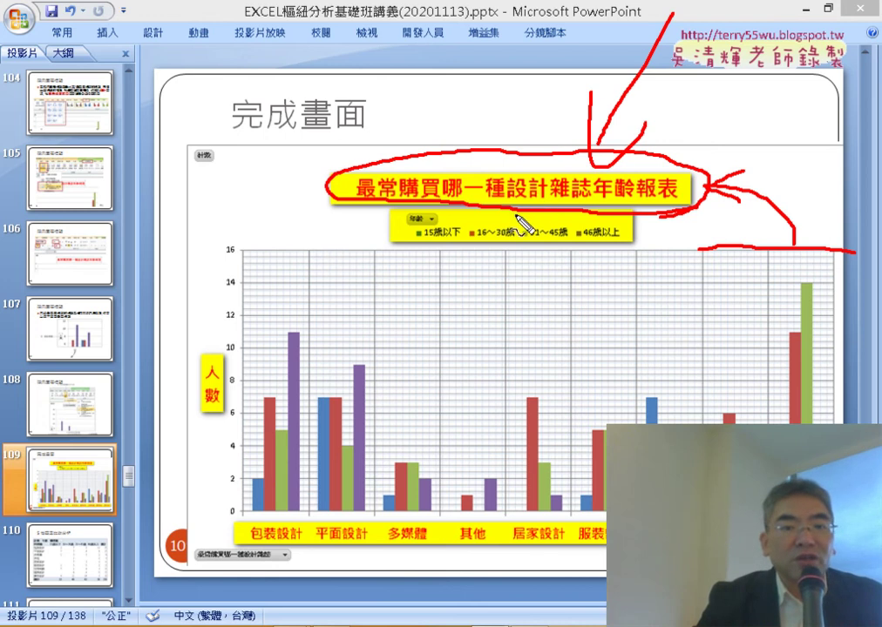
# Step: Circle the legend and the 人數 axis label in red ink, then clear the annotations
pyautogui.moveTo(517, 228)
pyautogui.mouseDown()
pyautogui.moveTo(571, 255)
pyautogui.moveTo(634, 252)
pyautogui.moveTo(453, 261)
pyautogui.moveTo(436, 209)
pyautogui.mouseUp()
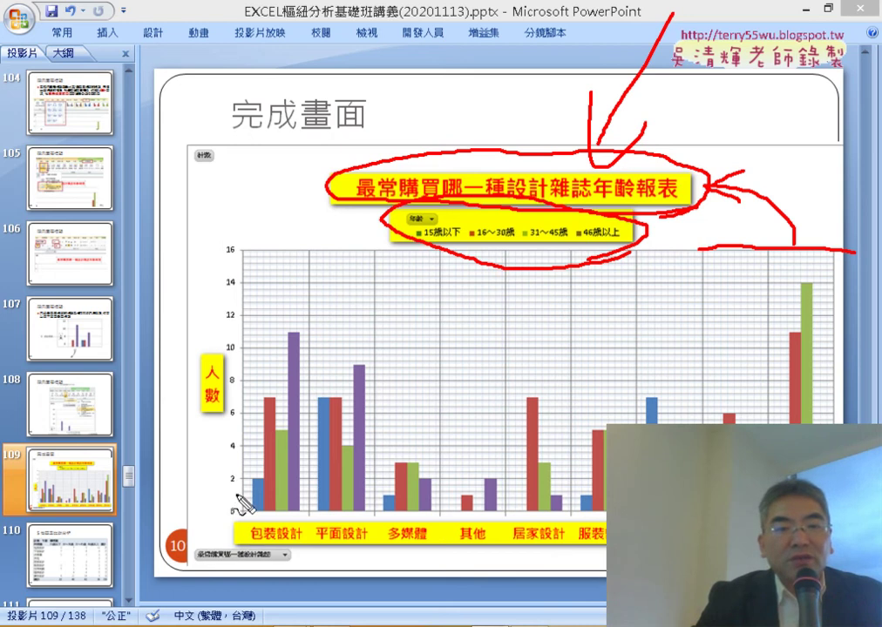
pyautogui.moveTo(207, 425)
pyautogui.mouseDown()
pyautogui.moveTo(179, 359)
pyautogui.moveTo(214, 423)
pyautogui.mouseUp()
pyautogui.moveTo(223, 183); pyautogui.dragTo(231, 327)
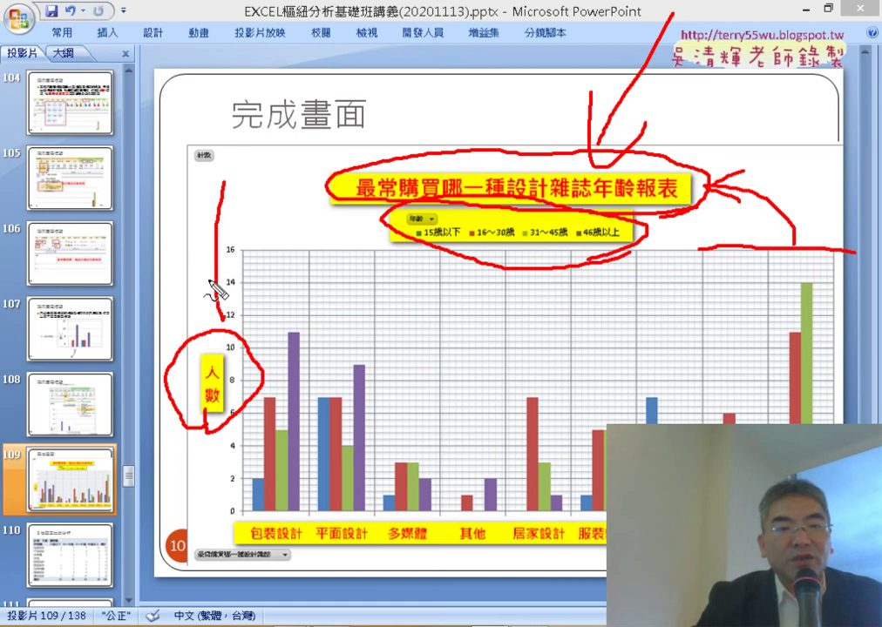
pyautogui.moveTo(199, 277); pyautogui.dragTo(225, 329)
pyautogui.moveTo(249, 272); pyautogui.dragTo(228, 330)
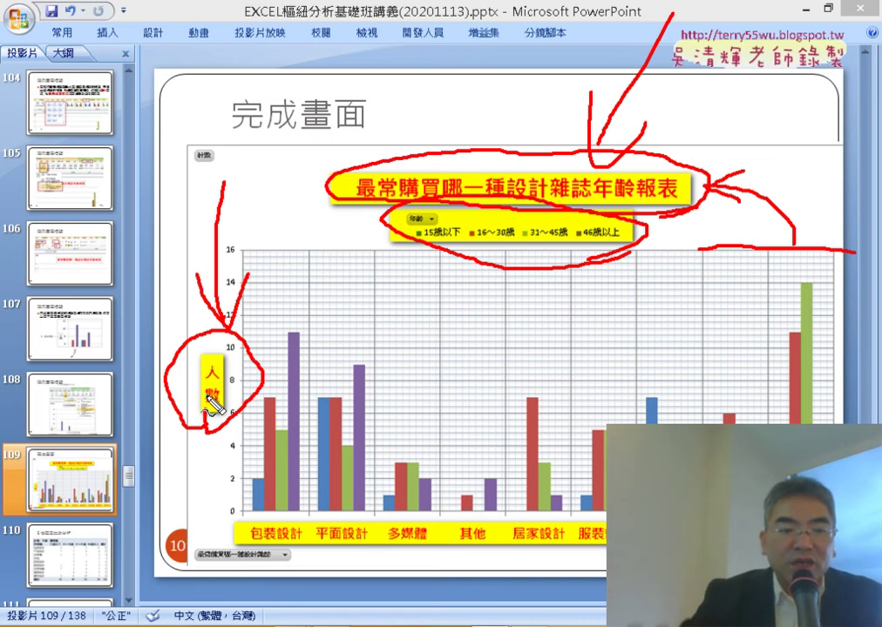
pyautogui.press('Escape')
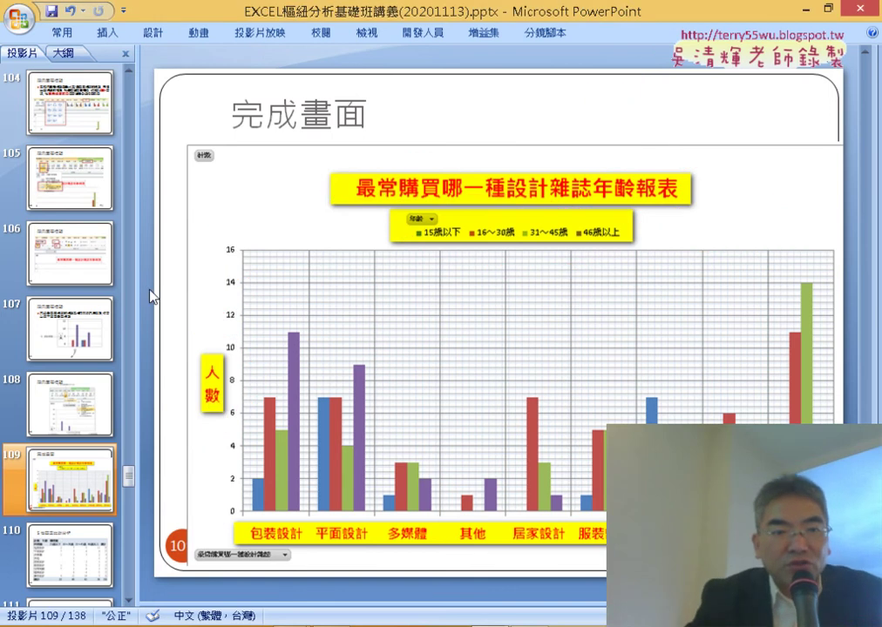
# Step: Go up to slide 97's pivot table example and switch to the 問卷調查01(原始檔).xlsx workbook
pyautogui.scroll(2, 72, 158)
pyautogui.scroll(1, 72, 159)
pyautogui.scroll(1, 73, 158)
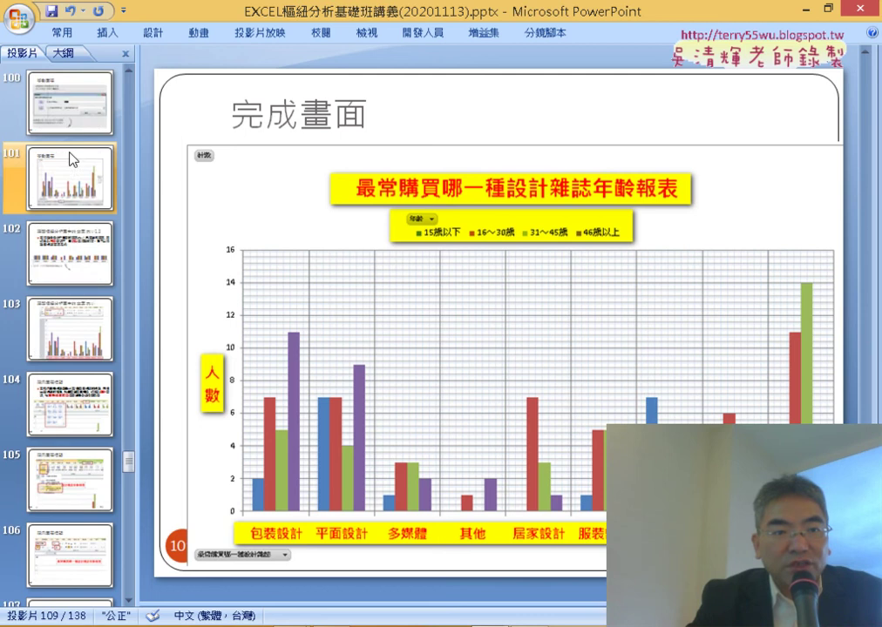
pyautogui.scroll(2, 72, 159)
pyautogui.scroll(2, 72, 158)
pyautogui.scroll(1, 72, 159)
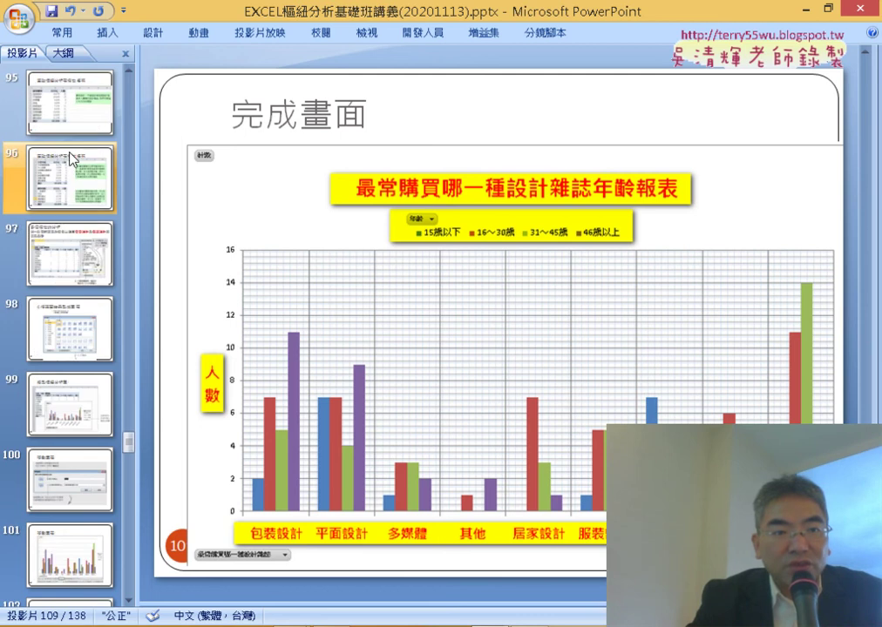
pyautogui.click(84, 344)
pyautogui.click(74, 251)
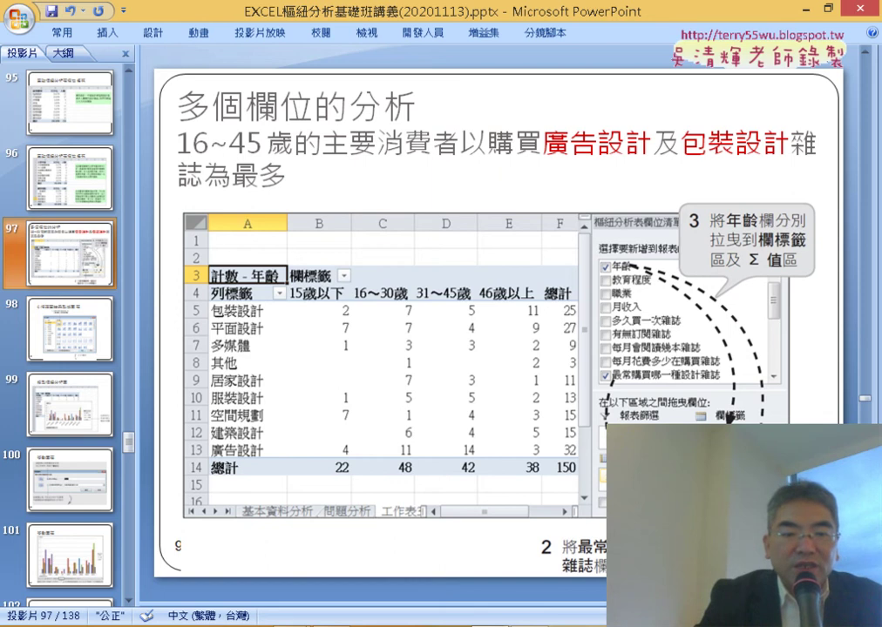
pyautogui.moveTo(537, 601)
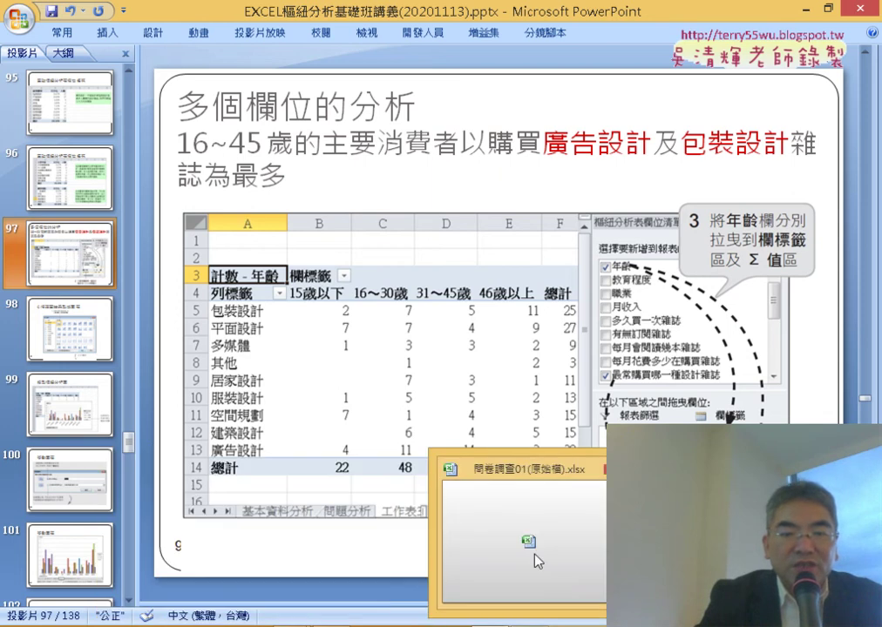
pyautogui.click(536, 560)
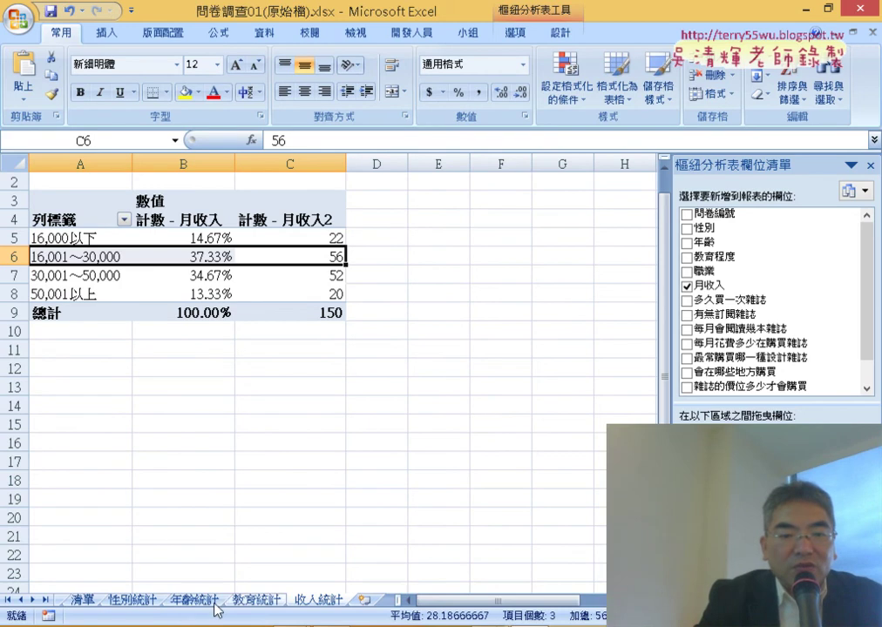
# Step: Open the 問卷調查 (2) sheet and select column K of 最常購買哪一種設計雜誌 answers
pyautogui.click(83, 601)
pyautogui.click(32, 600)
pyautogui.click(32, 601)
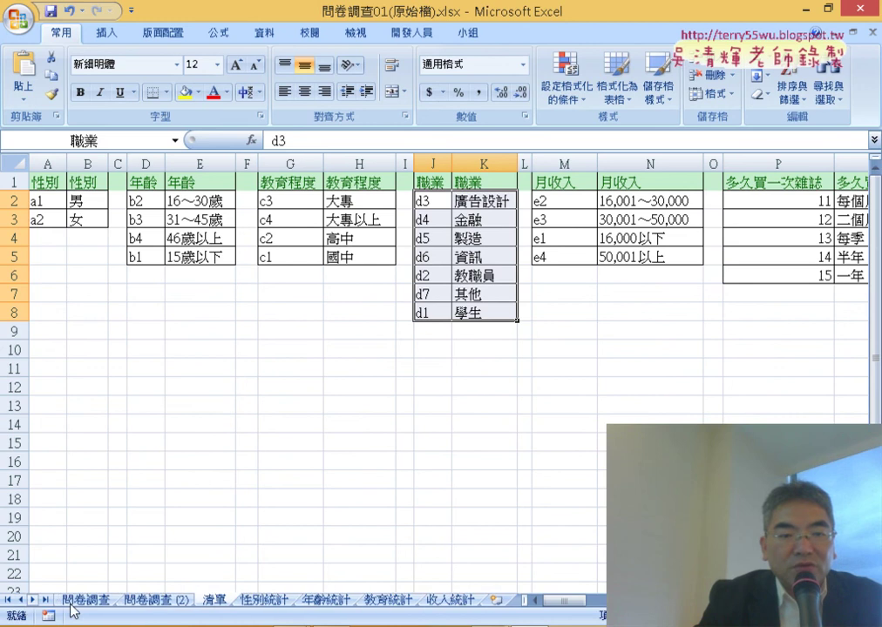
pyautogui.click(160, 601)
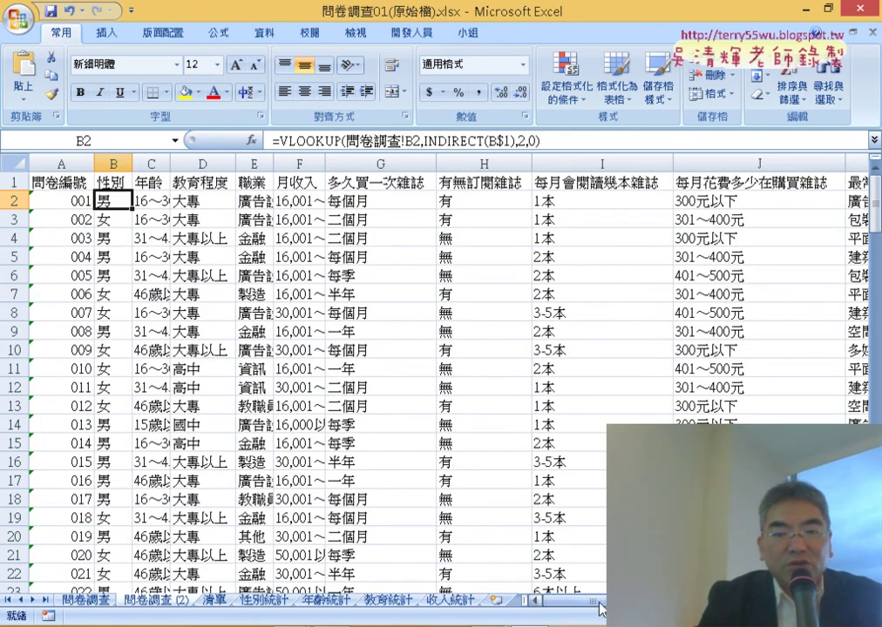
pyautogui.moveTo(604, 603); pyautogui.dragTo(614, 601)
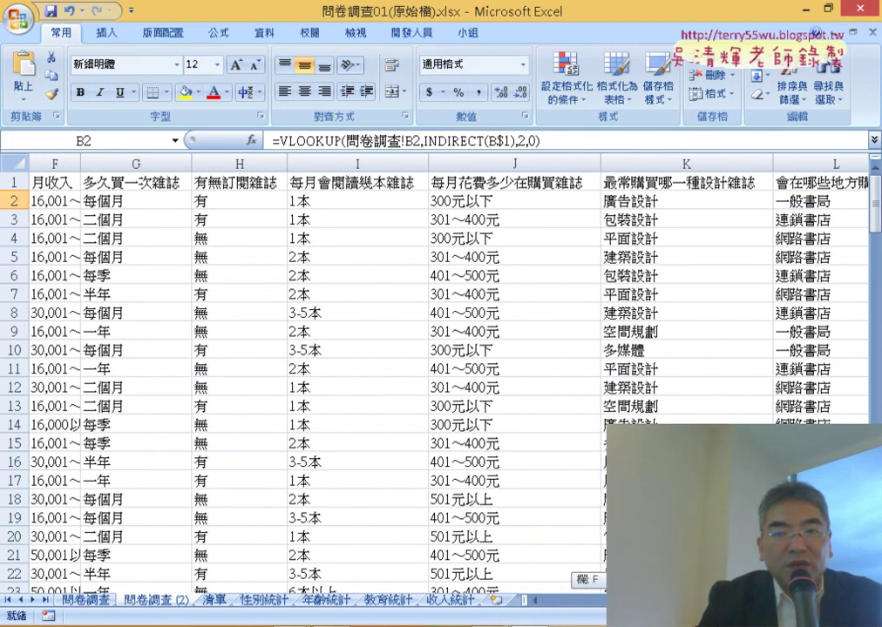
pyautogui.click(688, 164)
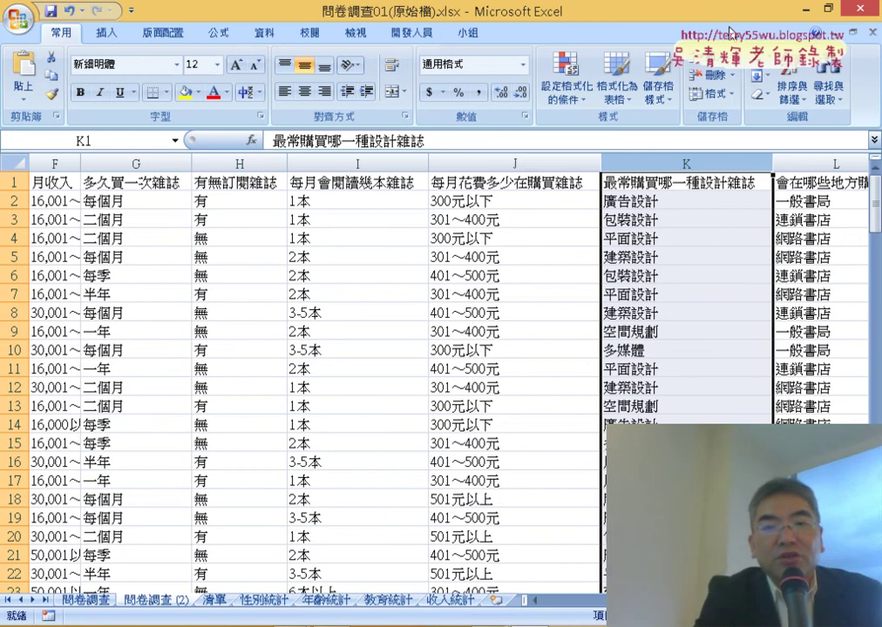
# Step: Copy column K and paste it starting at cell Q1
pyautogui.hotkey('ctrl', 'c')
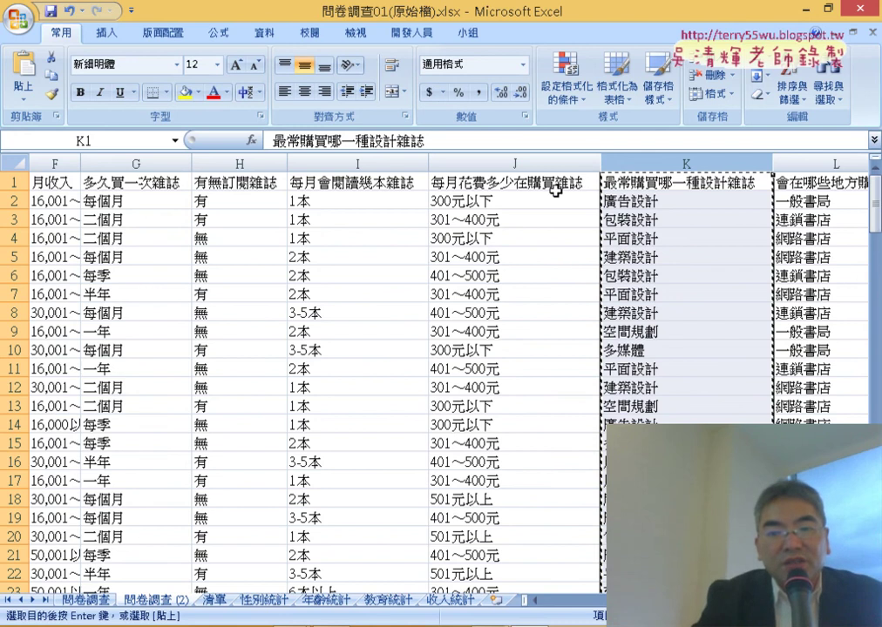
pyautogui.hscroll(3, 436, 374)
pyautogui.hscroll(2, 436, 375)
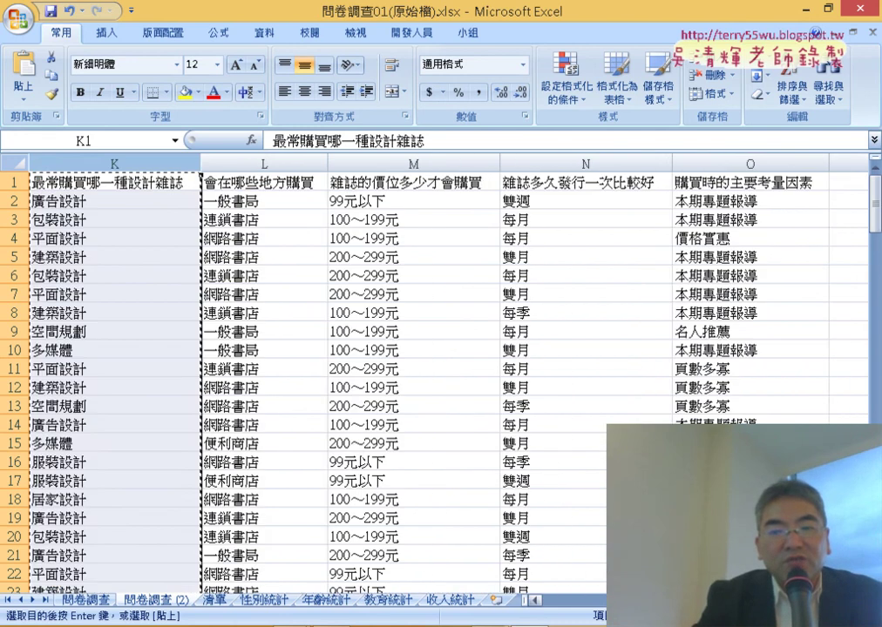
pyautogui.hscroll(1, 436, 375)
pyautogui.hscroll(2, 435, 374)
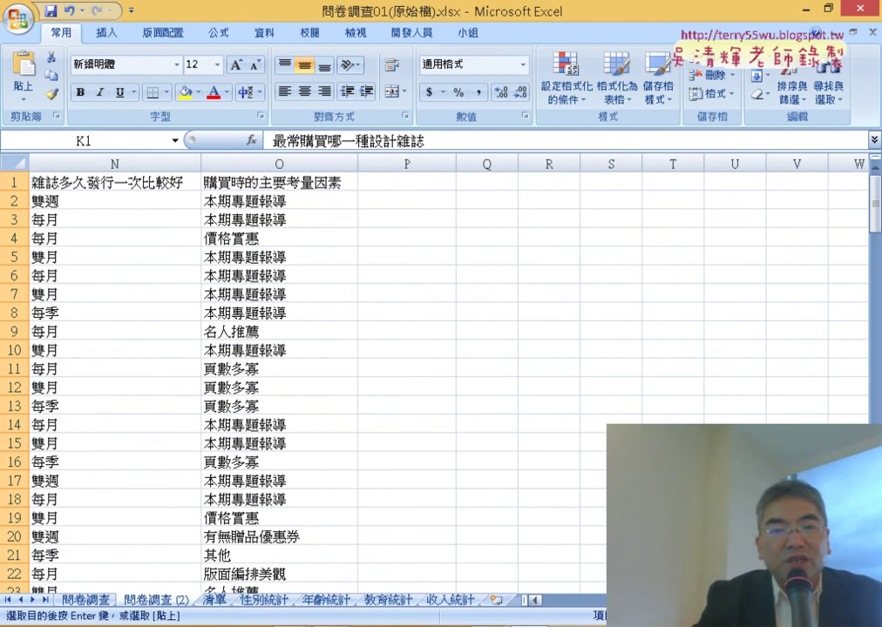
pyautogui.moveTo(447, 170); pyautogui.dragTo(407, 170)
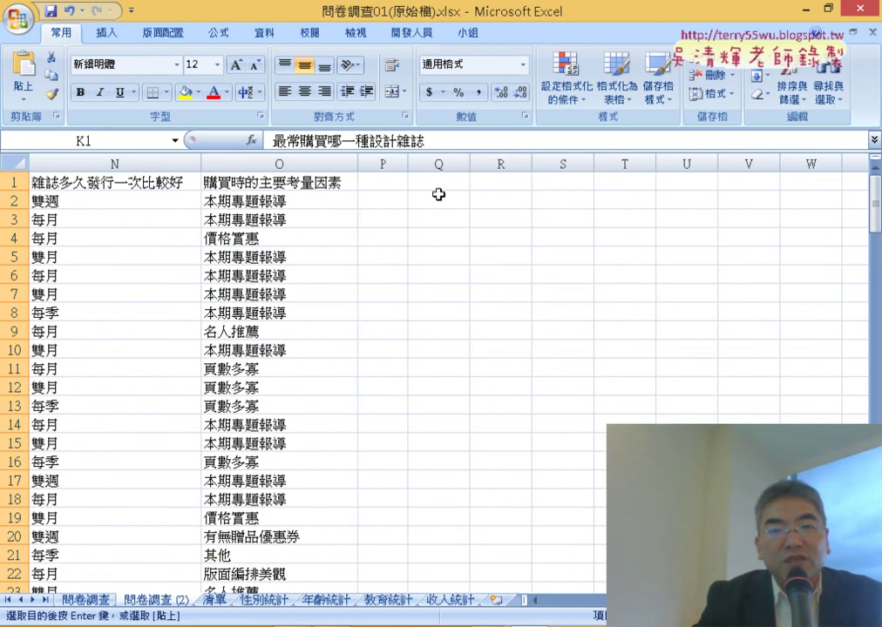
pyautogui.click(450, 183)
pyautogui.hotkey('ctrl', 'v')
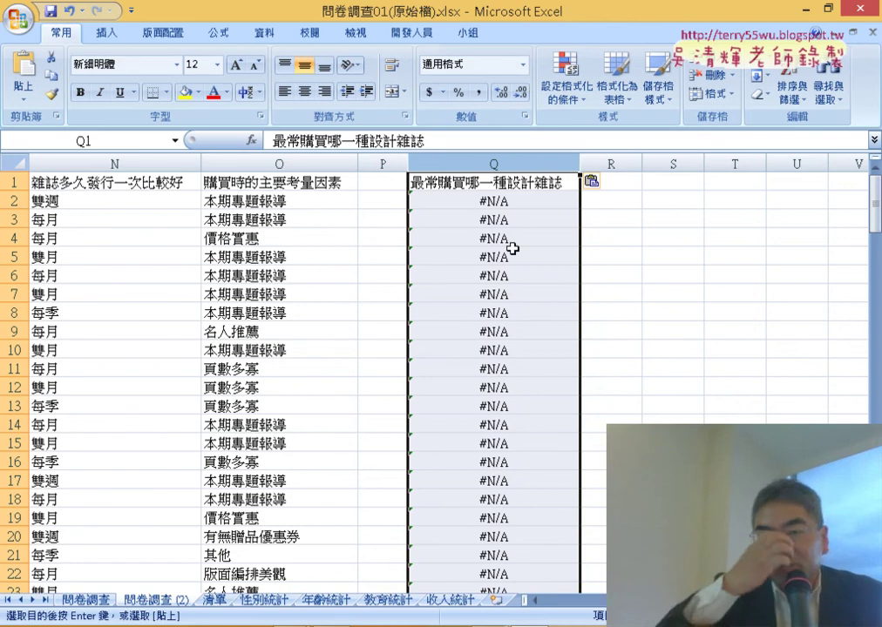
# Step: Keep only the pasted values (只有值) and autofit column Q's width
pyautogui.click(595, 186)
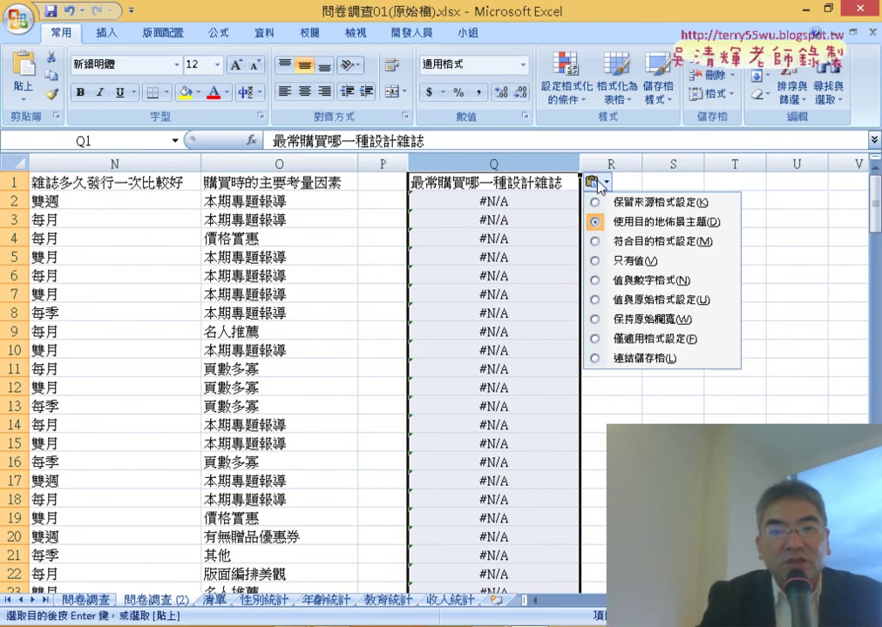
pyautogui.click(619, 260)
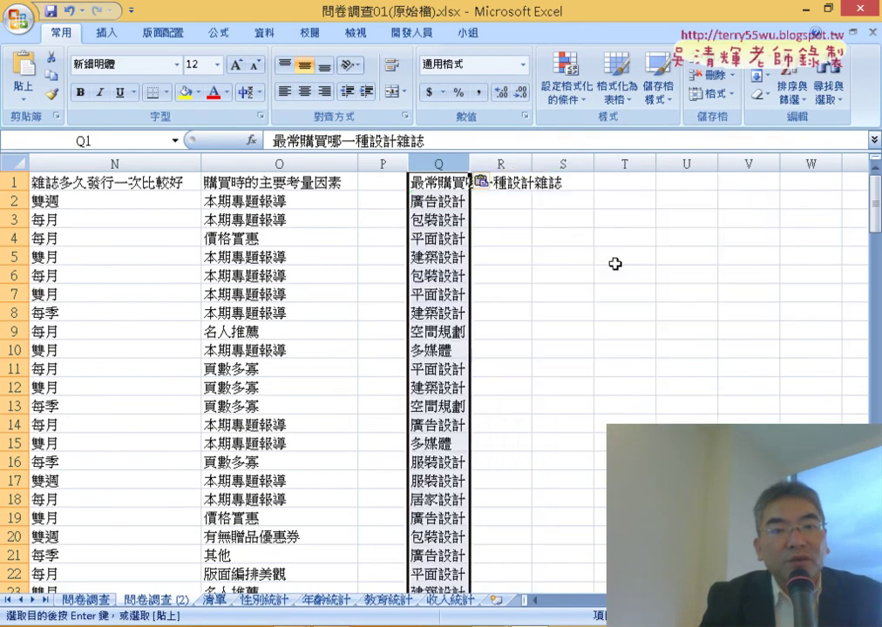
pyautogui.click(571, 236)
pyautogui.doubleClick(470, 164)
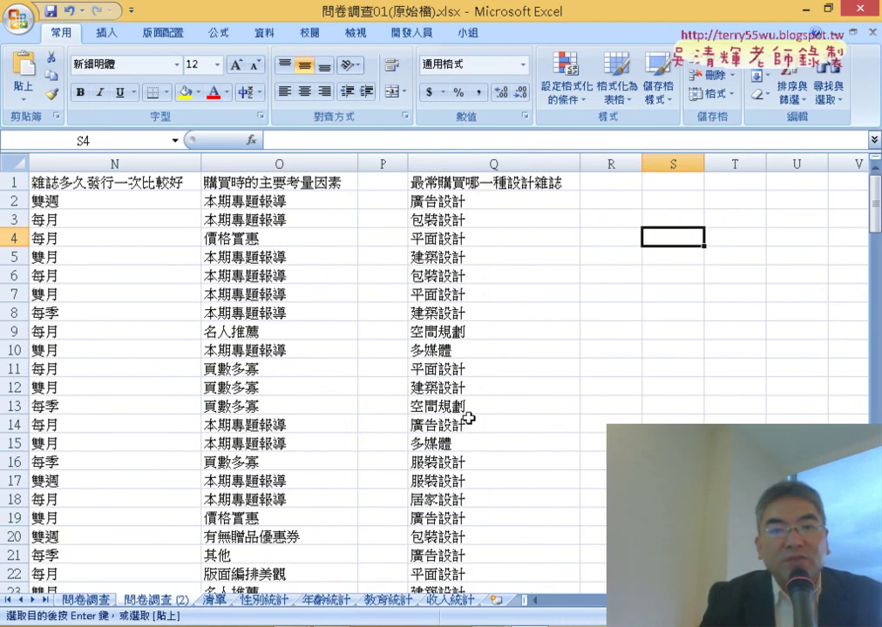
# Step: Select the magazine answers from header Q1 down to row 151 with Ctrl+Shift+Down
pyautogui.click(467, 164)
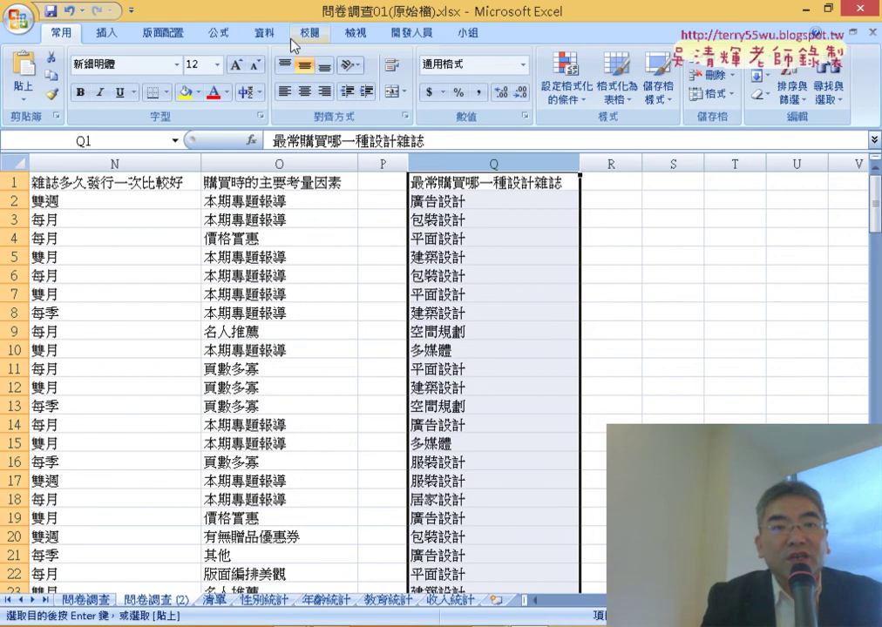
pyautogui.click(266, 33)
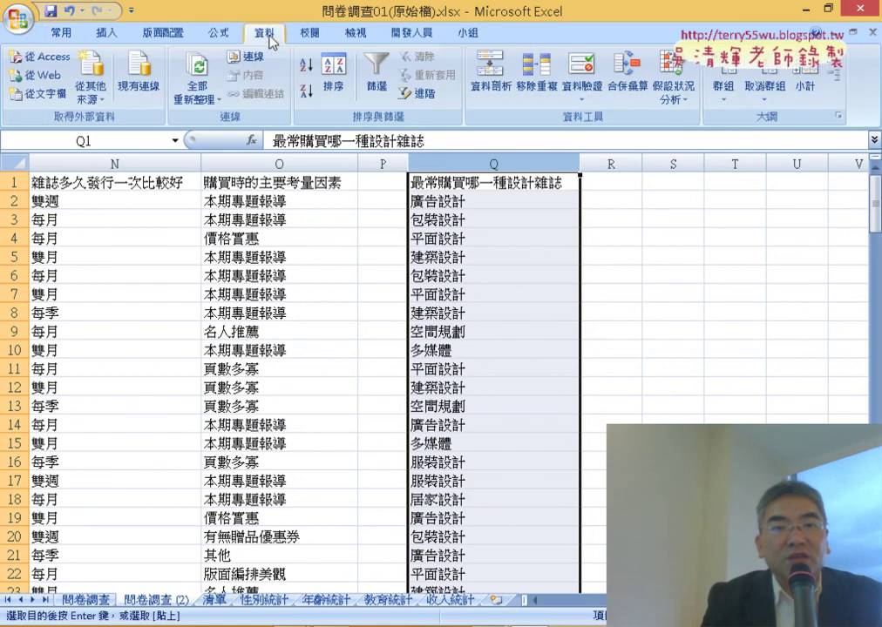
pyautogui.click(528, 88)
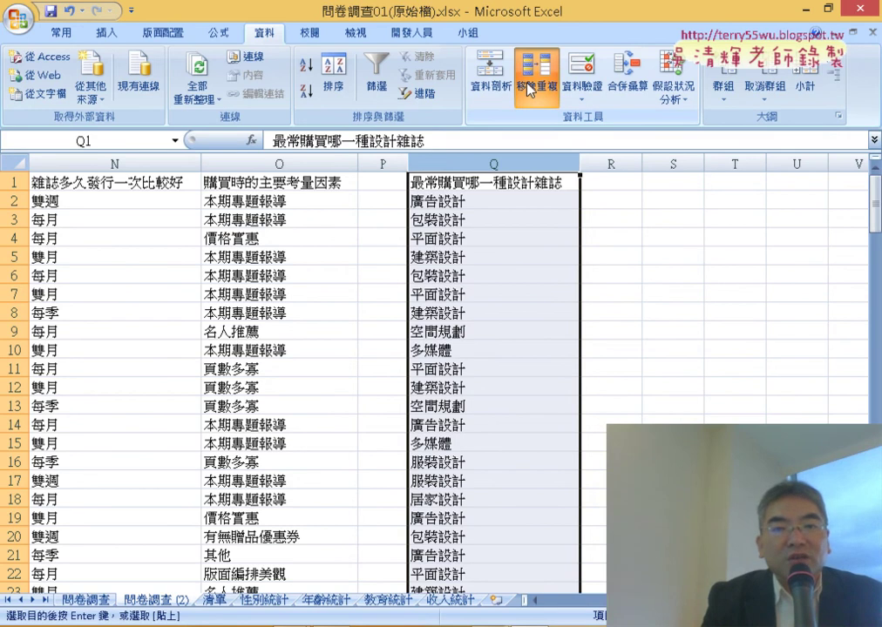
pyautogui.click(471, 183)
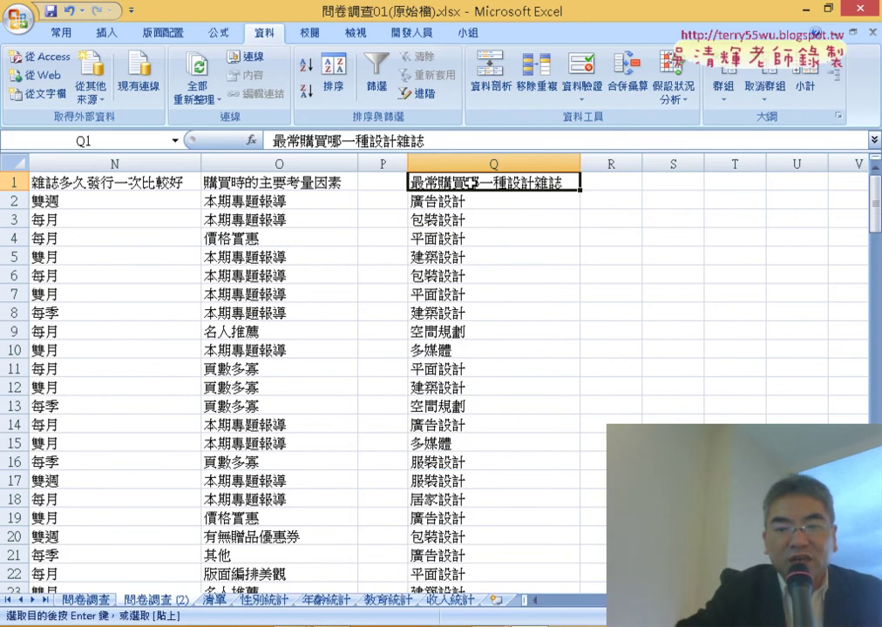
pyautogui.hotkey('ctrl', 'shift', 'Down')
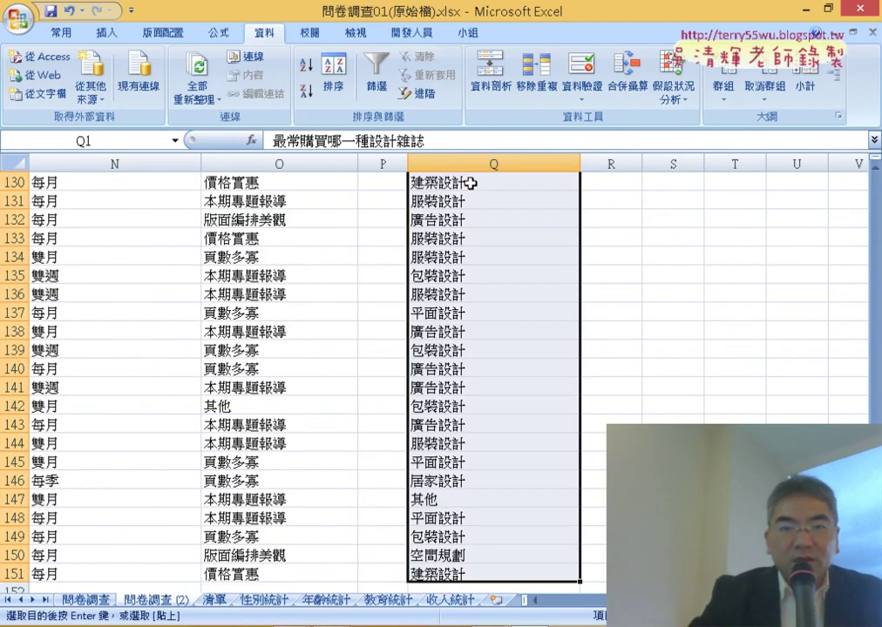
# Step: Remove duplicates from the selection with headers on, removing 141 and keeping 9 values
pyautogui.click(533, 77)
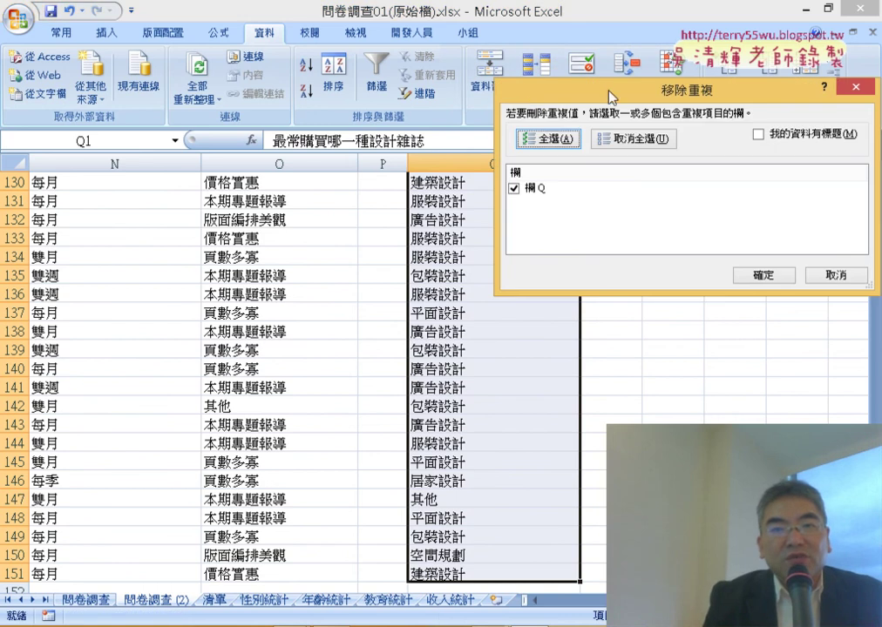
pyautogui.moveTo(640, 92); pyautogui.dragTo(273, 203)
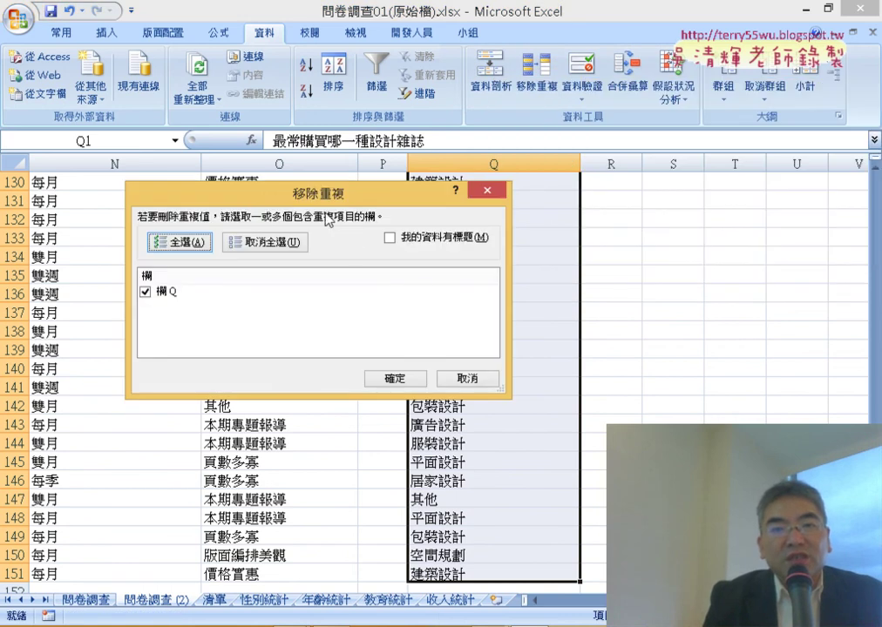
pyautogui.click(390, 237)
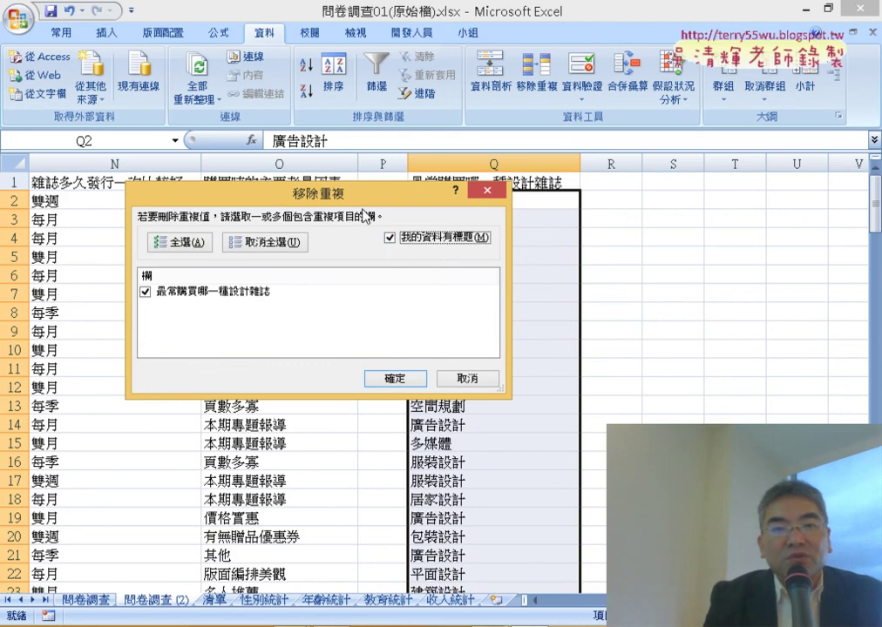
pyautogui.moveTo(364, 194); pyautogui.dragTo(789, 128)
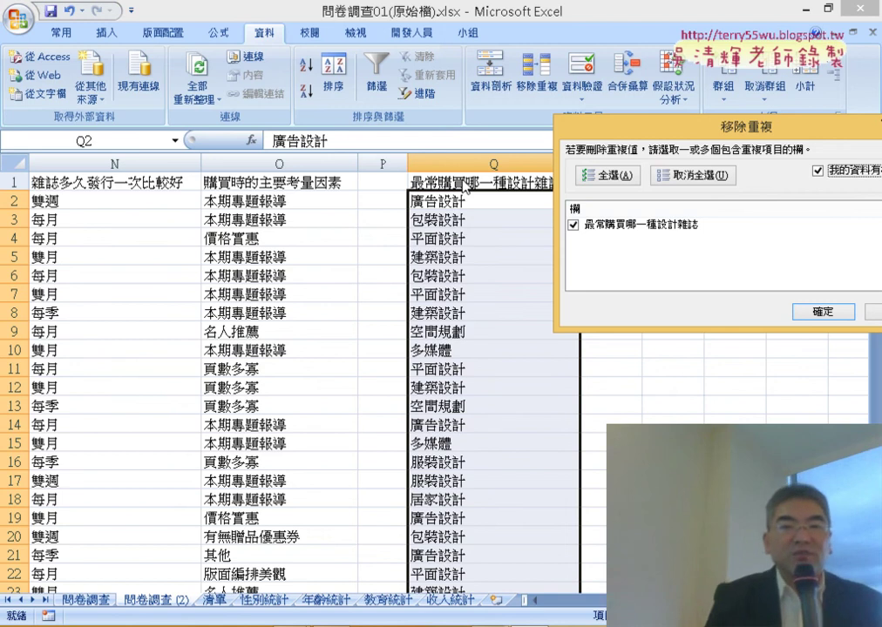
pyautogui.click(834, 314)
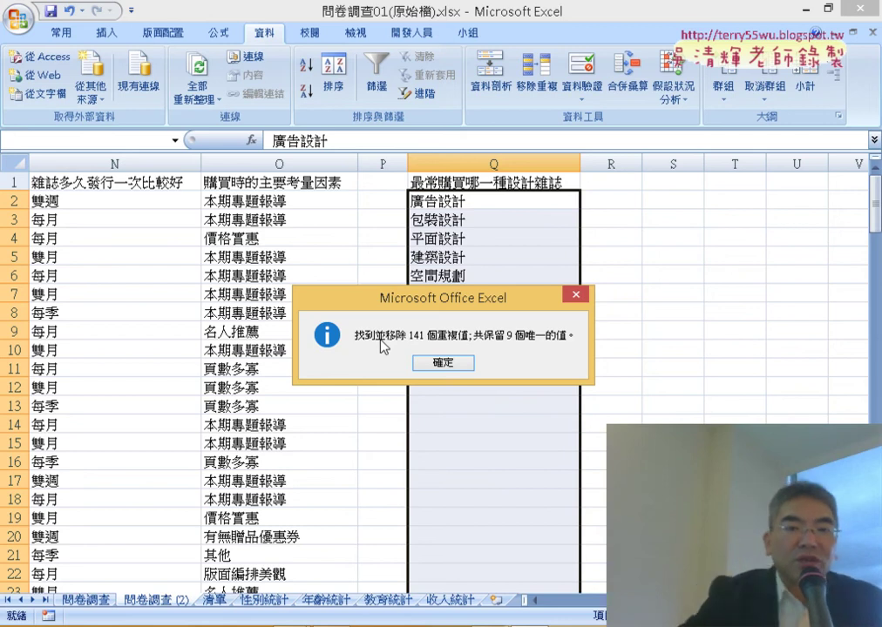
pyautogui.click(444, 366)
pyautogui.moveTo(466, 203); pyautogui.dragTo(479, 346)
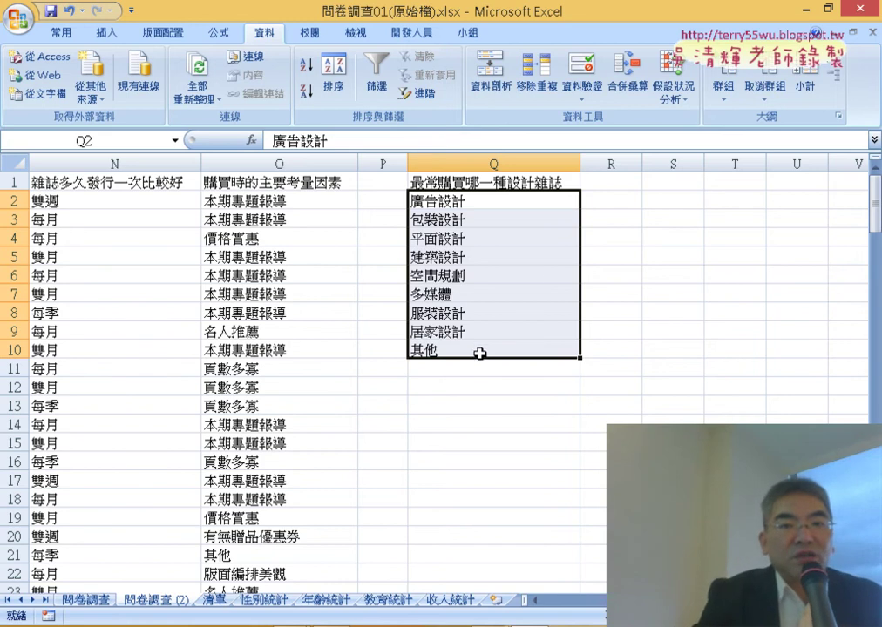
pyautogui.click(615, 198)
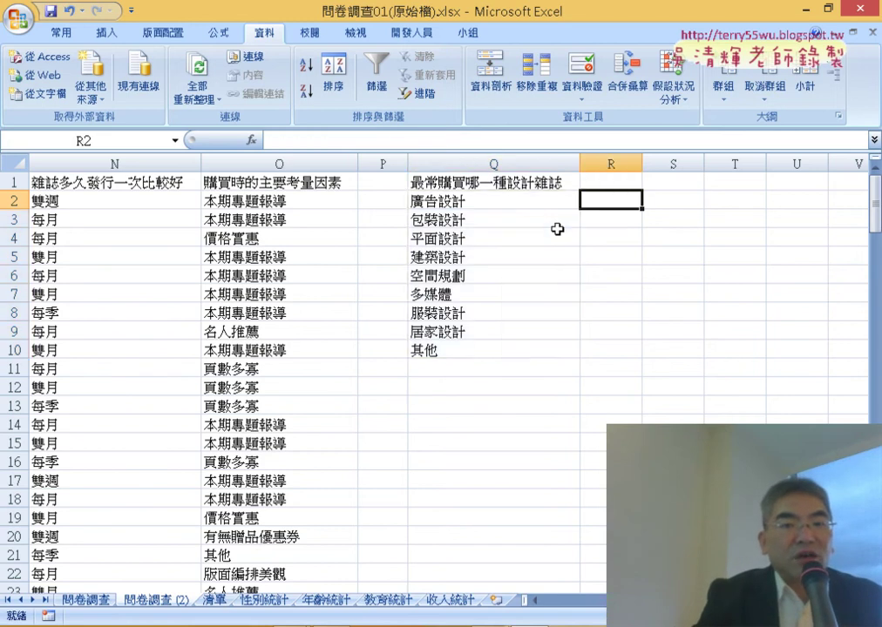
pyautogui.click(447, 203)
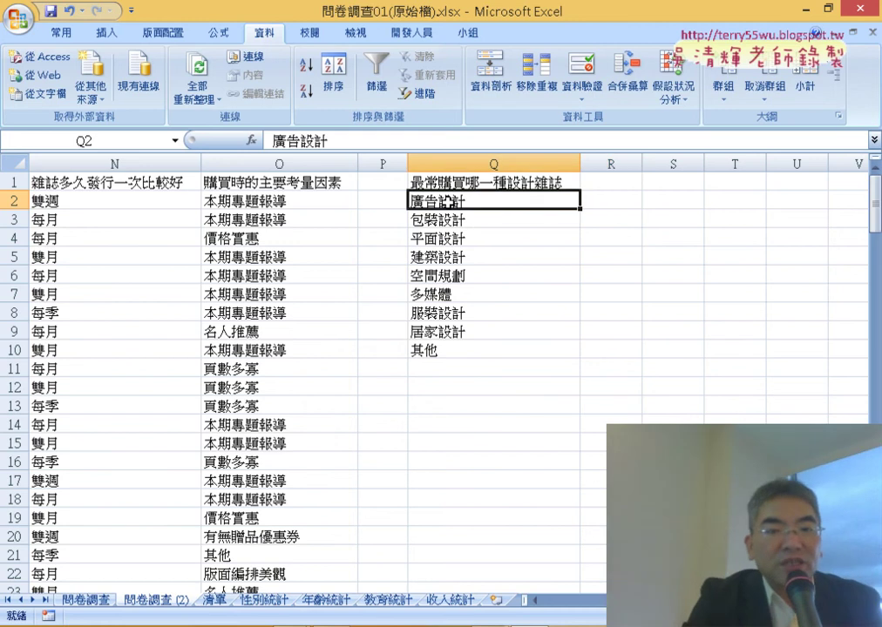
pyautogui.click(449, 352)
pyautogui.click(612, 203)
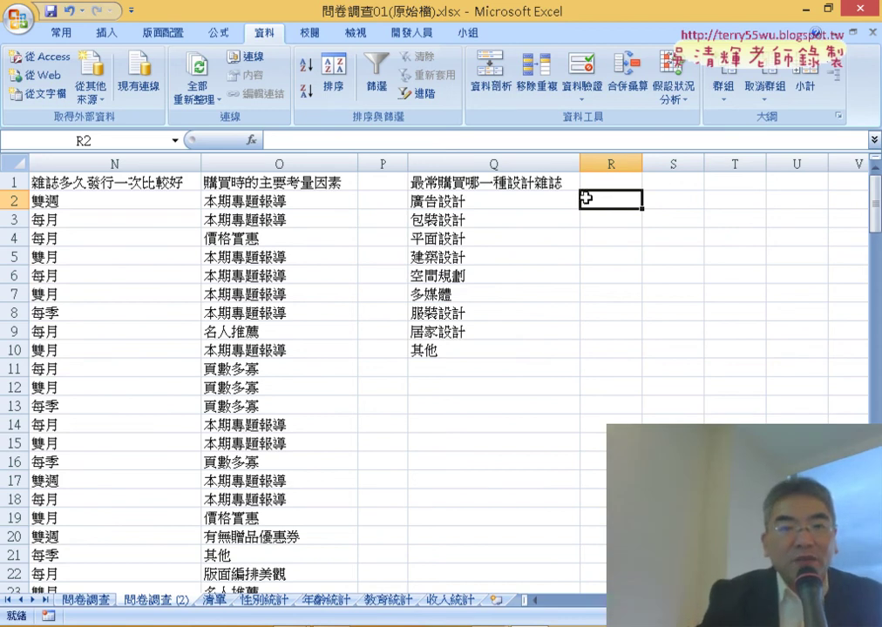
pyautogui.click(607, 184)
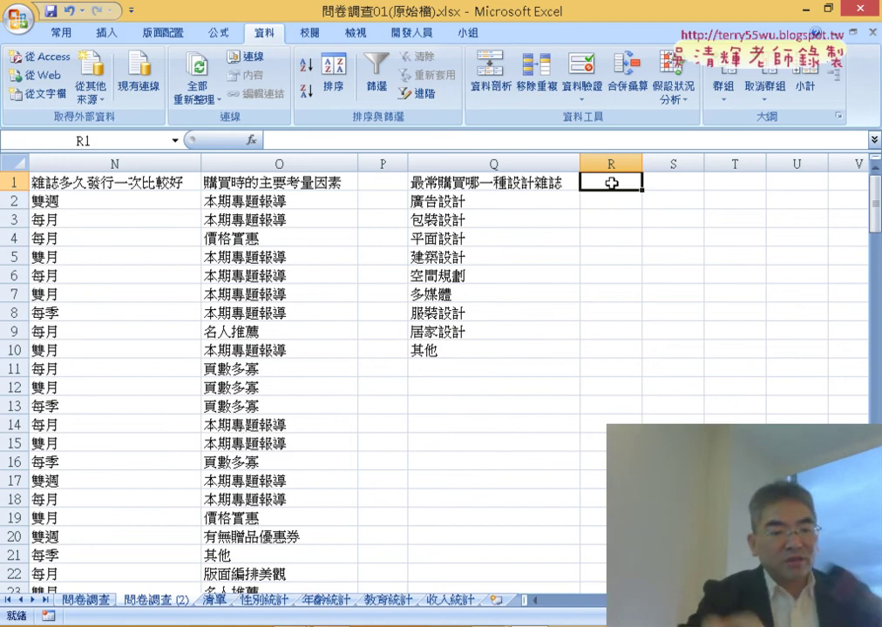
# Step: Enter the header 筆數 in cell R1 and select R2
pyautogui.write('ㄐ')
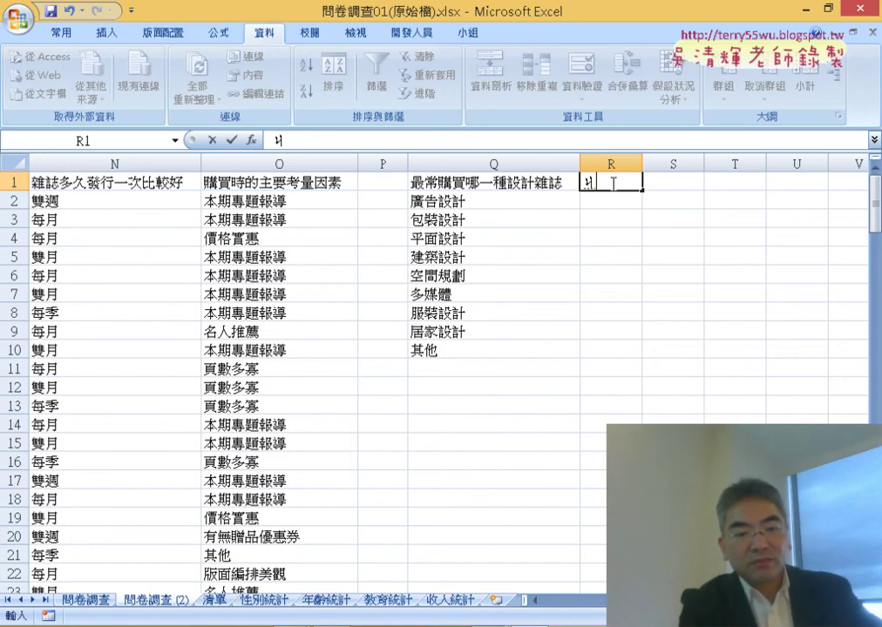
pyautogui.write('ㄧ')
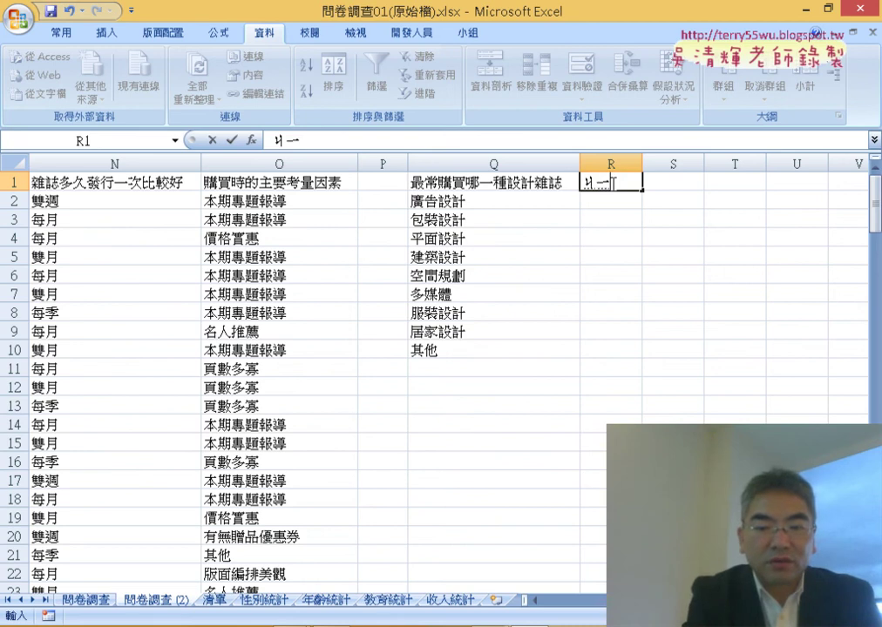
pyautogui.write('3ㄕㄨ4')
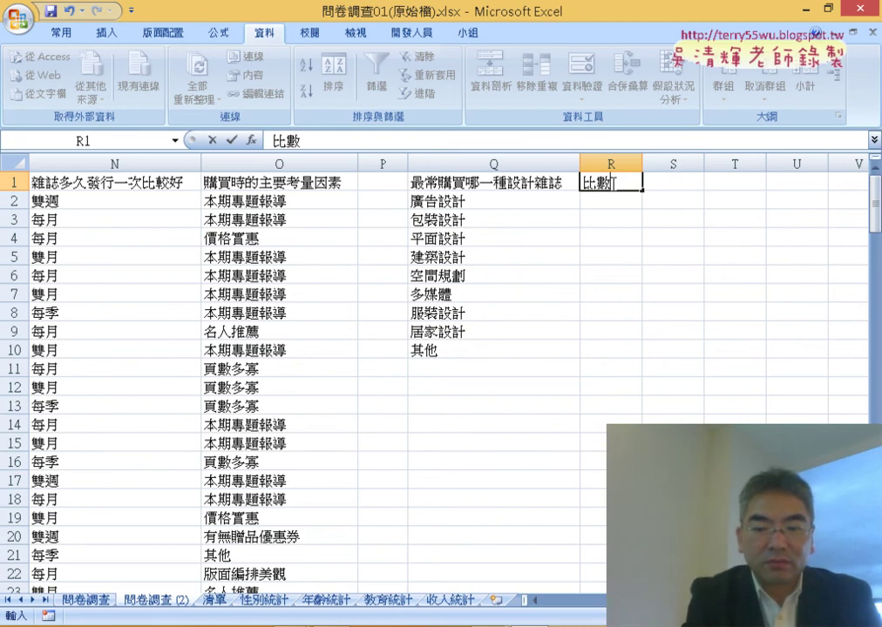
pyautogui.press('Down')
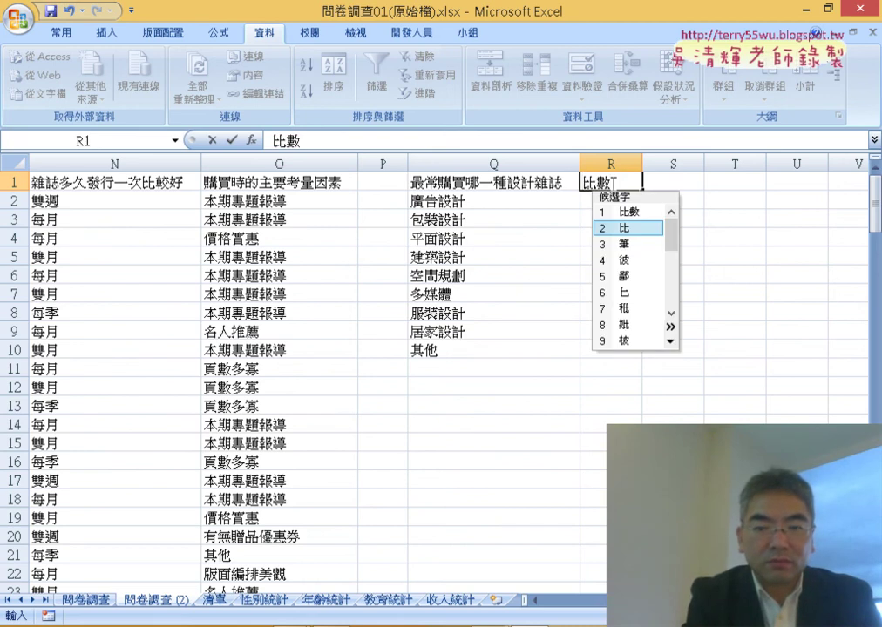
pyautogui.press('Down')
pyautogui.press('Return')
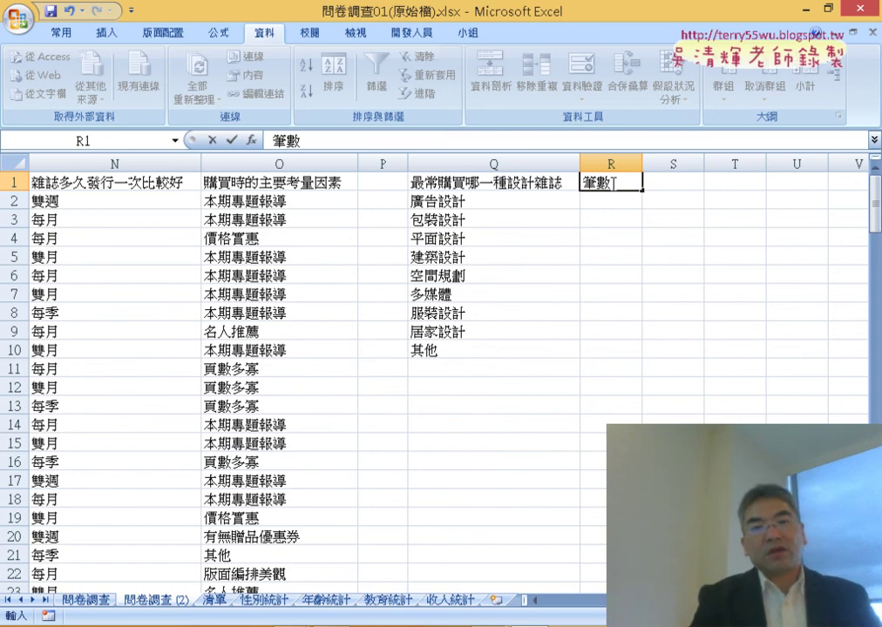
pyautogui.click(619, 202)
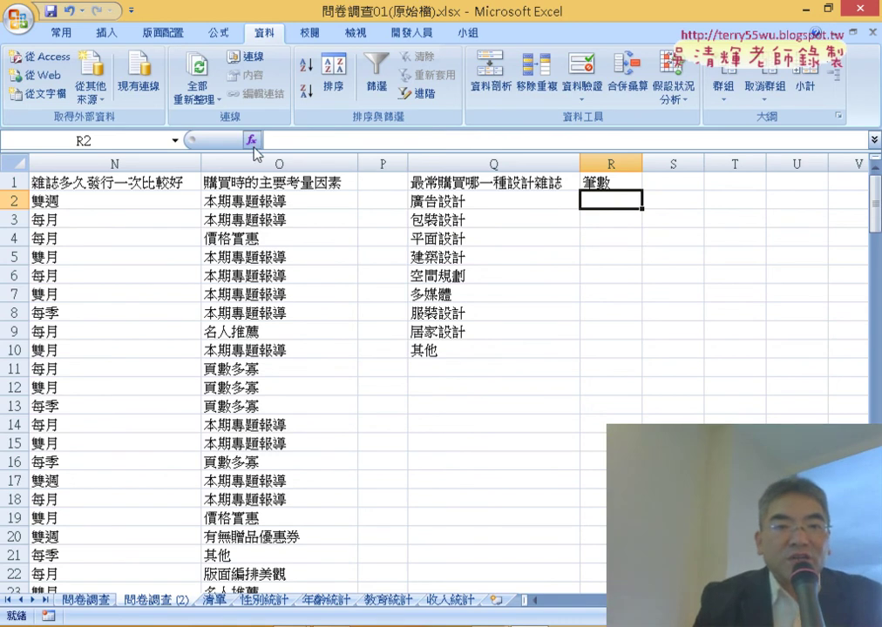
# Step: Insert the COUNTIF function from the Statistical category into cell R2
pyautogui.click(252, 141)
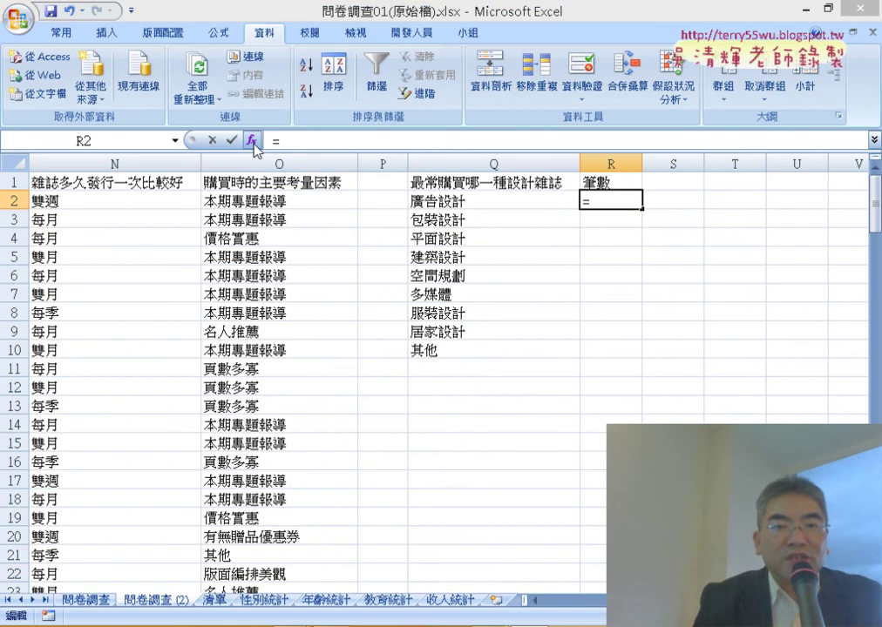
pyautogui.moveTo(644, 85); pyautogui.dragTo(238, 70)
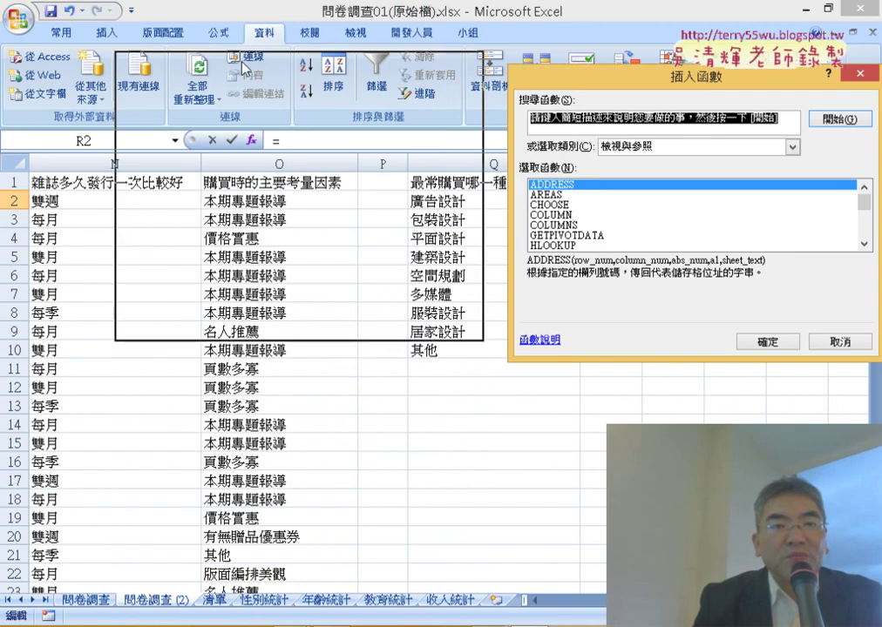
pyautogui.click(226, 131)
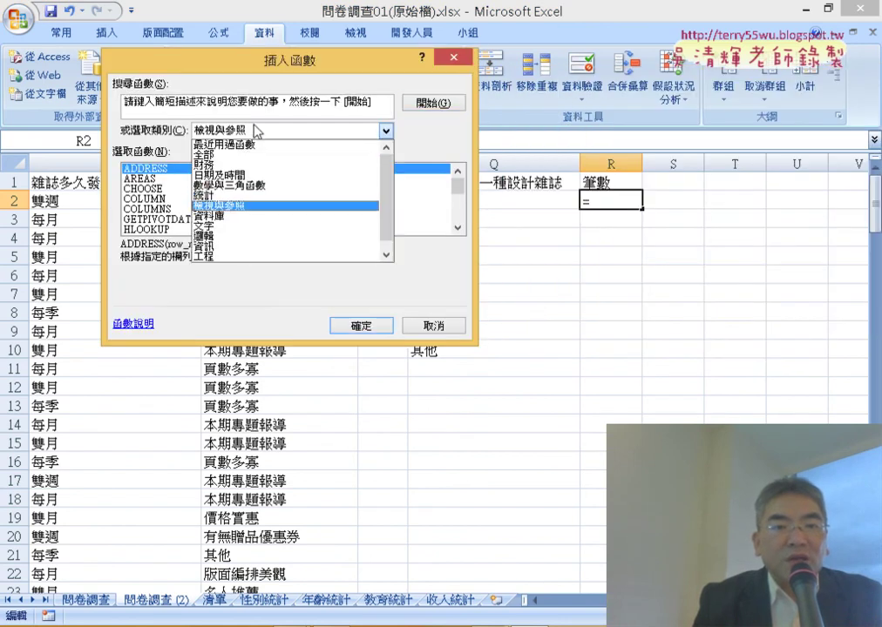
pyautogui.click(246, 197)
pyautogui.click(457, 228)
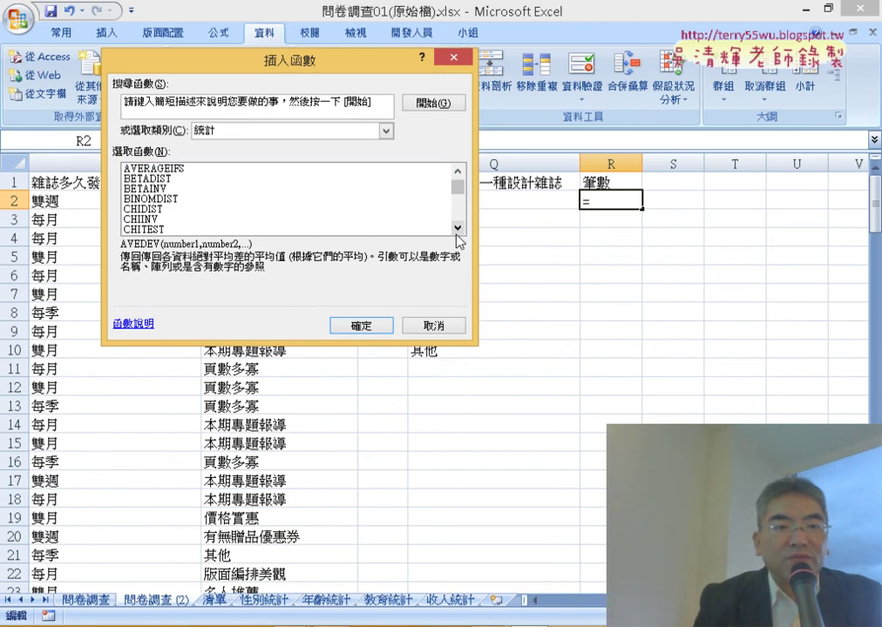
pyautogui.doubleClick(457, 227)
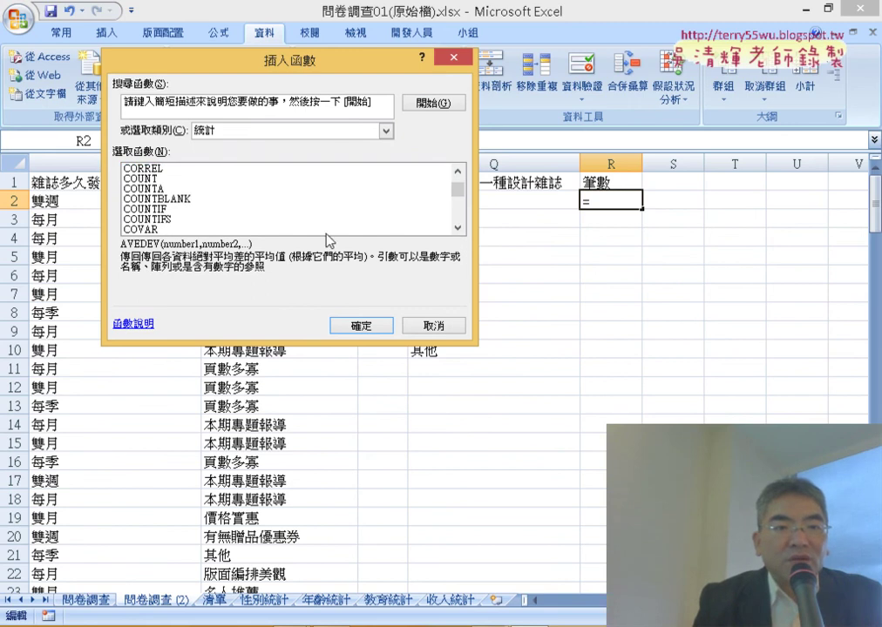
pyautogui.click(158, 209)
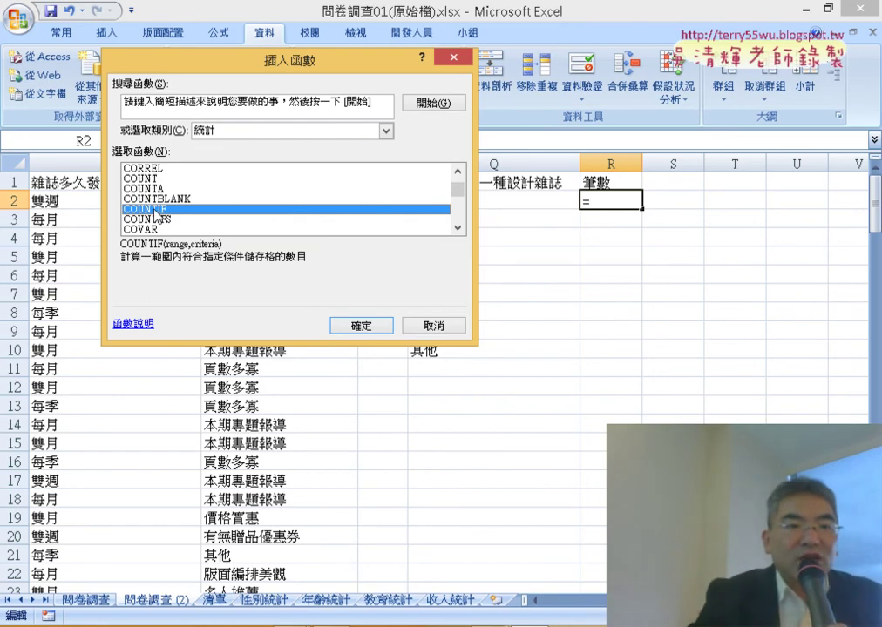
pyautogui.click(362, 326)
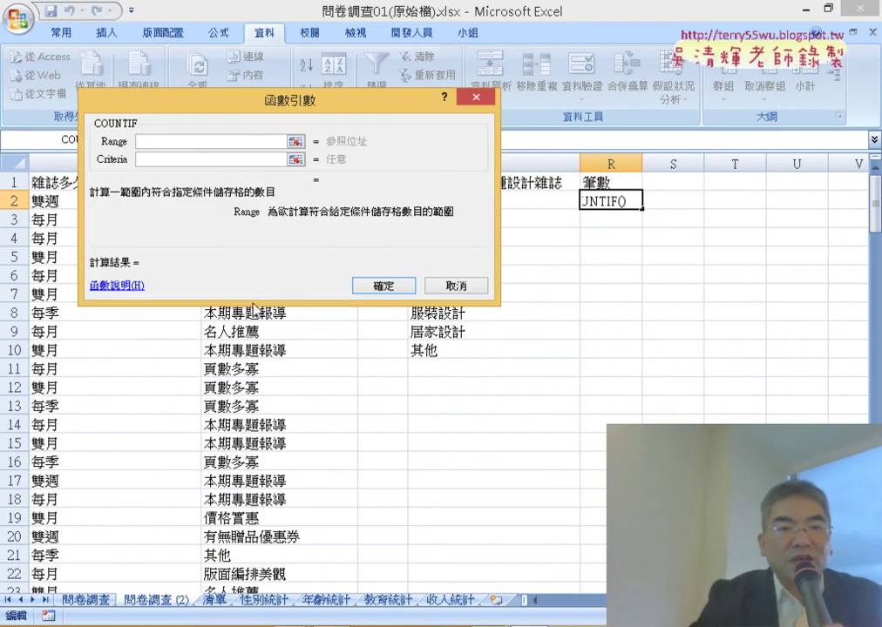
# Step: Set the COUNTIF range to column K from K2 down to row 151
pyautogui.moveTo(310, 101); pyautogui.dragTo(562, 139)
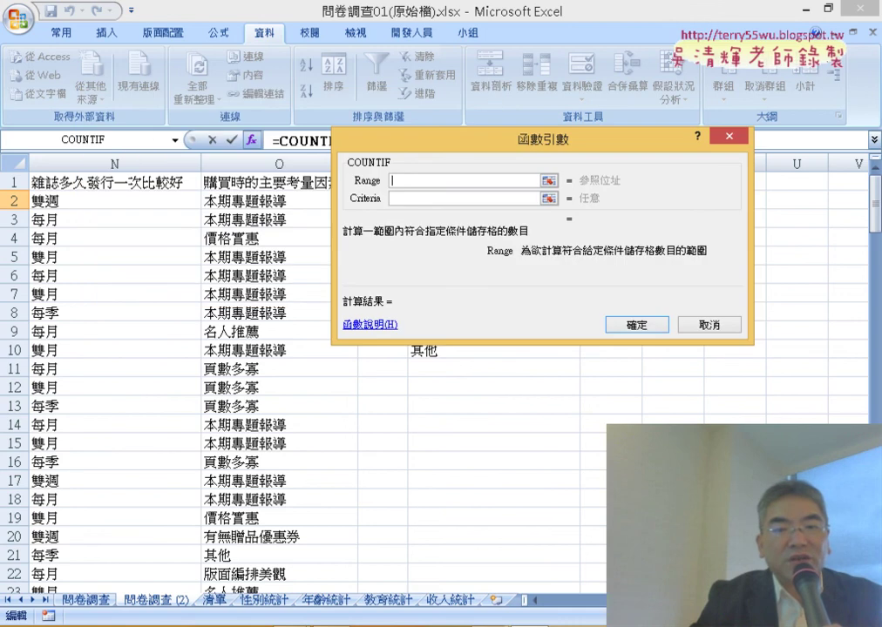
pyautogui.hscroll(-8, 348, 392)
pyautogui.hscroll(-2, 348, 392)
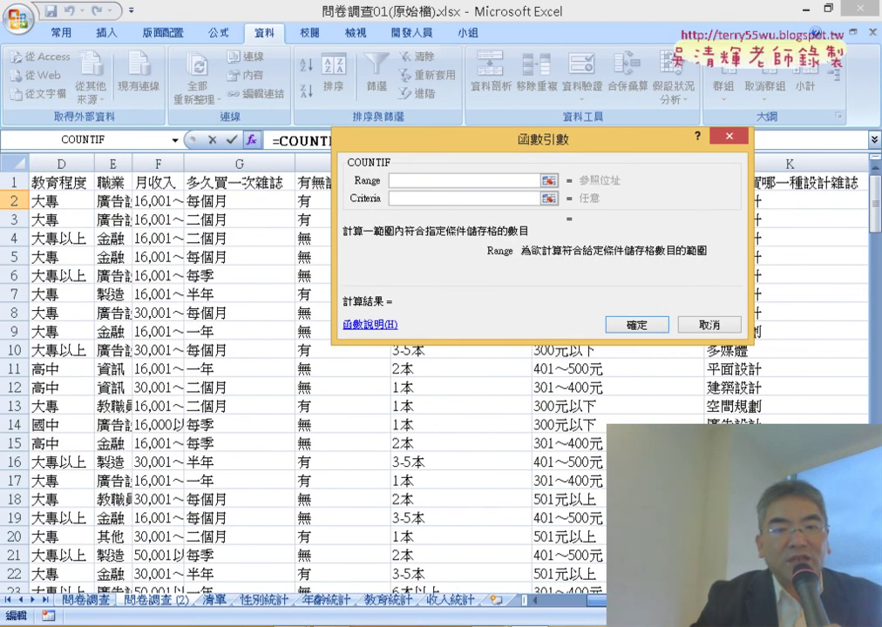
pyautogui.hscroll(3, 174, 392)
pyautogui.hscroll(1, 174, 392)
pyautogui.hscroll(1, 174, 392)
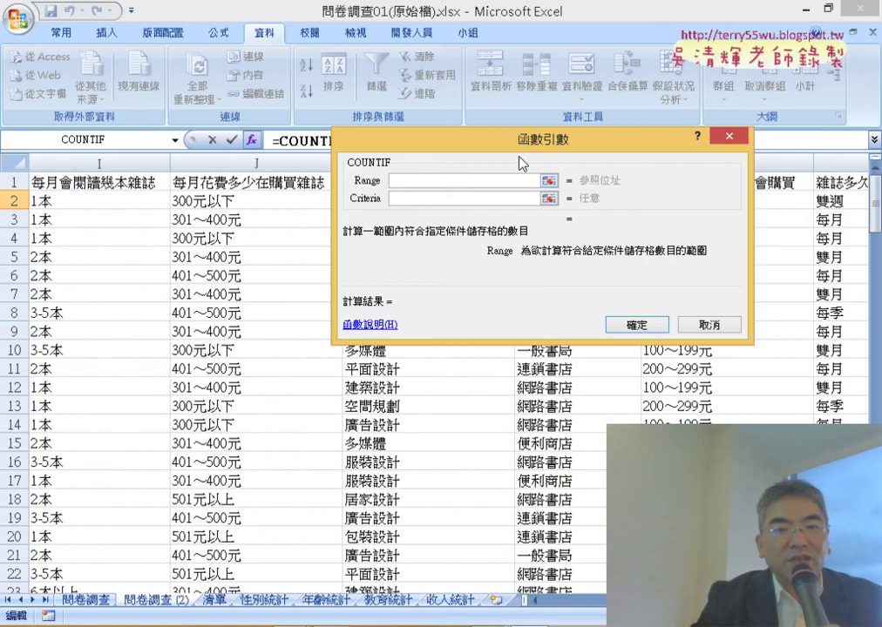
pyautogui.moveTo(520, 138); pyautogui.dragTo(664, 125)
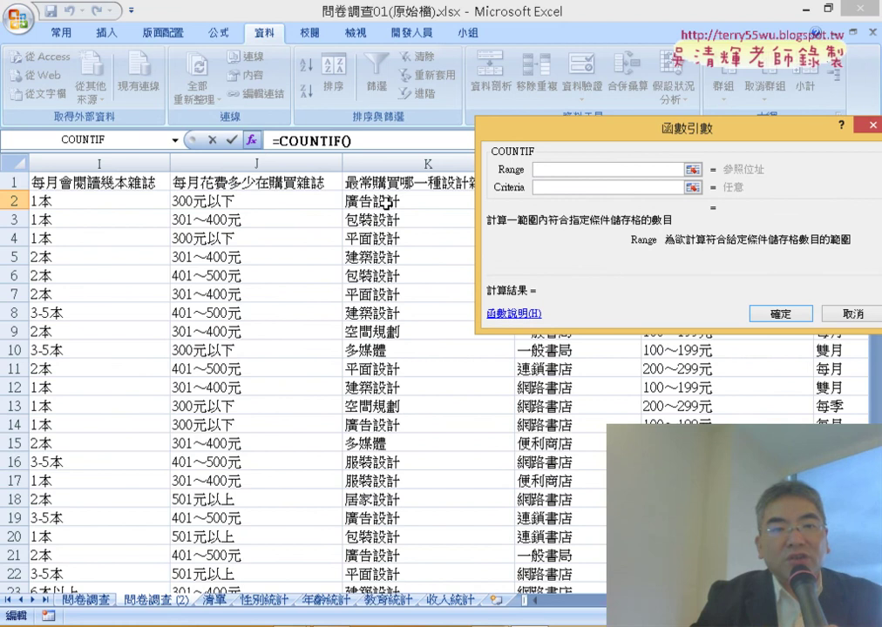
pyautogui.click(386, 203)
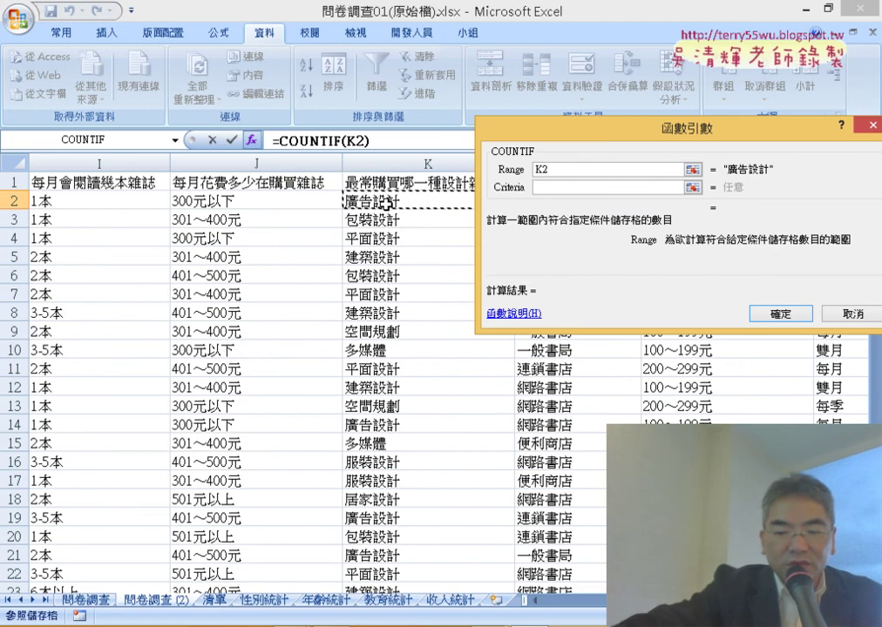
pyautogui.hotkey('ctrl', 'shift', 'Down')
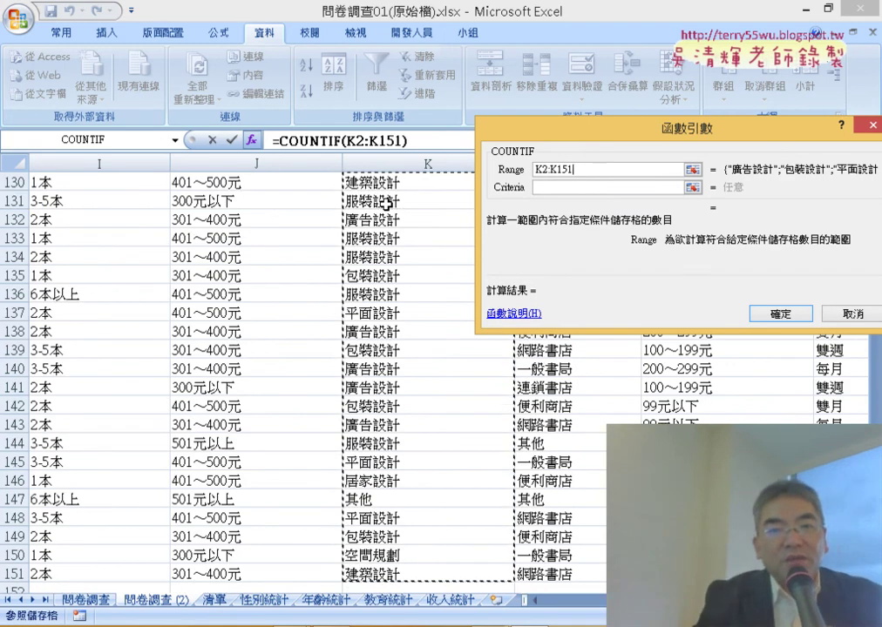
# Step: Set the COUNTIF criteria to cell Q2 (廣告設計)
pyautogui.click(558, 187)
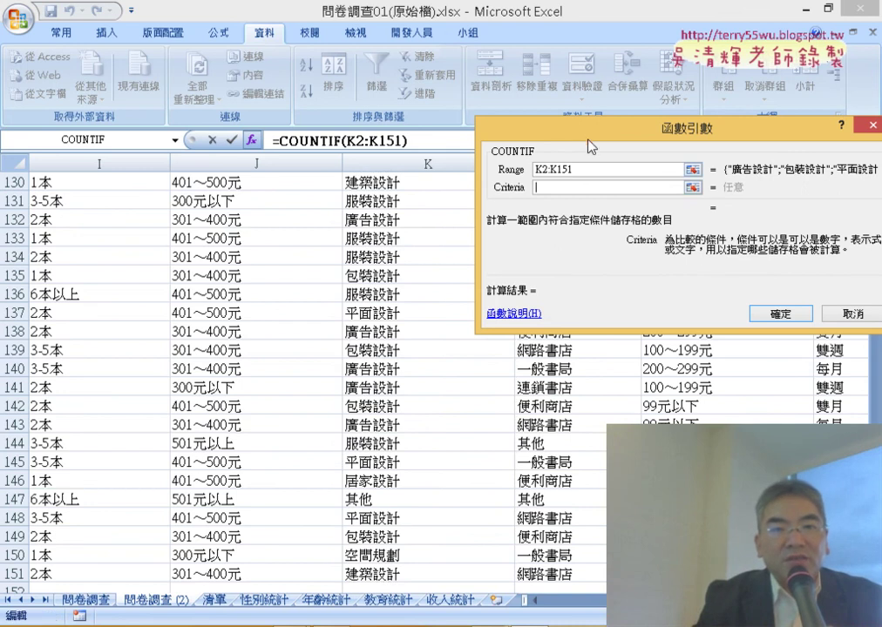
pyautogui.moveTo(589, 146)
pyautogui.mouseDown()
pyautogui.moveTo(329, 143)
pyautogui.moveTo(130, 115)
pyautogui.mouseUp()
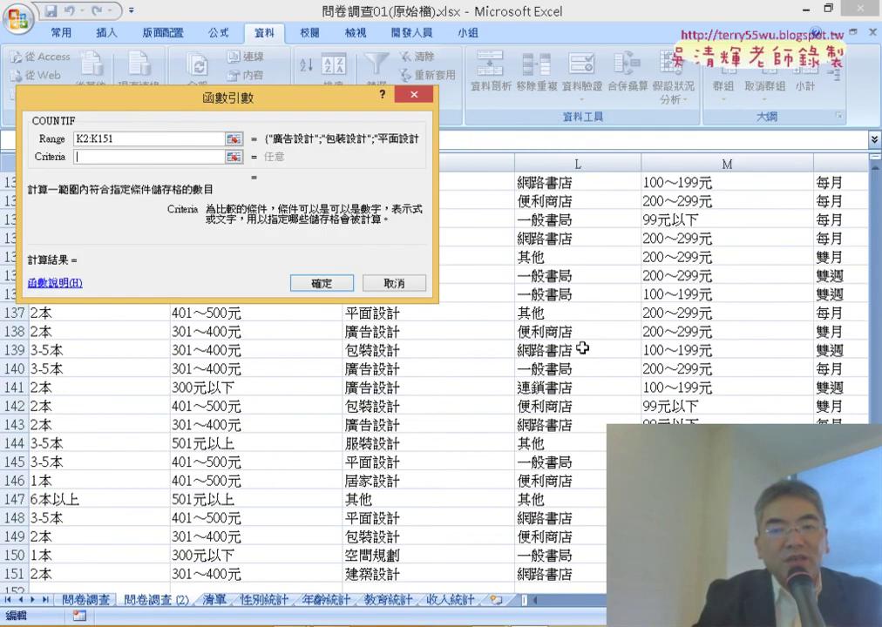
pyautogui.hscroll(2, 435, 366)
pyautogui.hscroll(1, 435, 366)
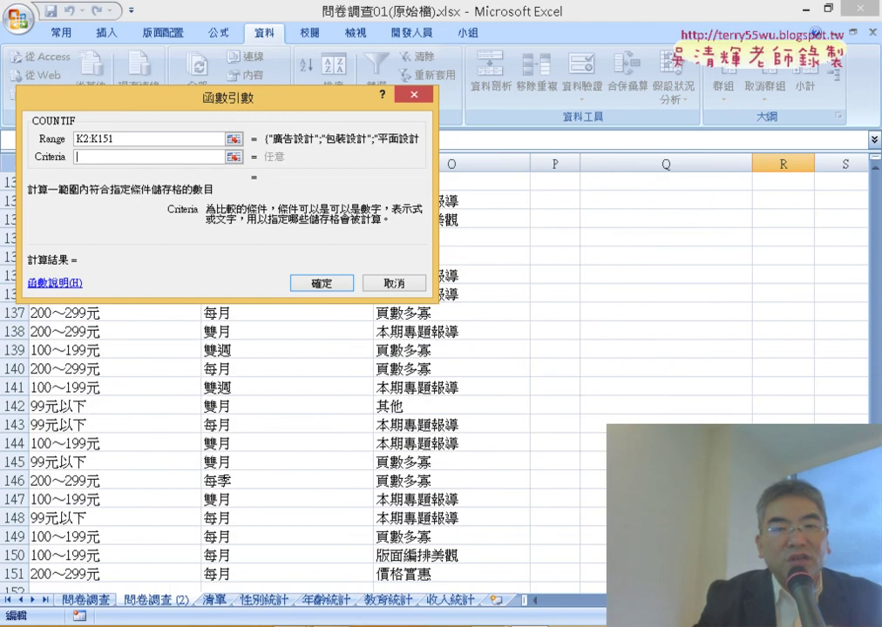
pyautogui.scroll(3, 435, 366)
pyautogui.scroll(9, 436, 366)
pyautogui.scroll(9, 436, 366)
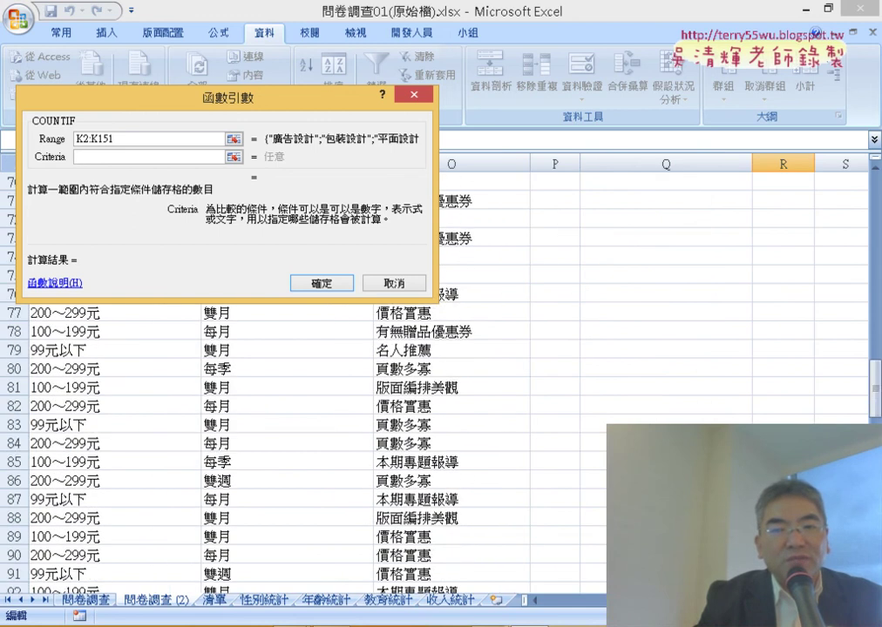
pyautogui.scroll(10, 435, 366)
pyautogui.scroll(8, 435, 366)
pyautogui.scroll(4, 435, 366)
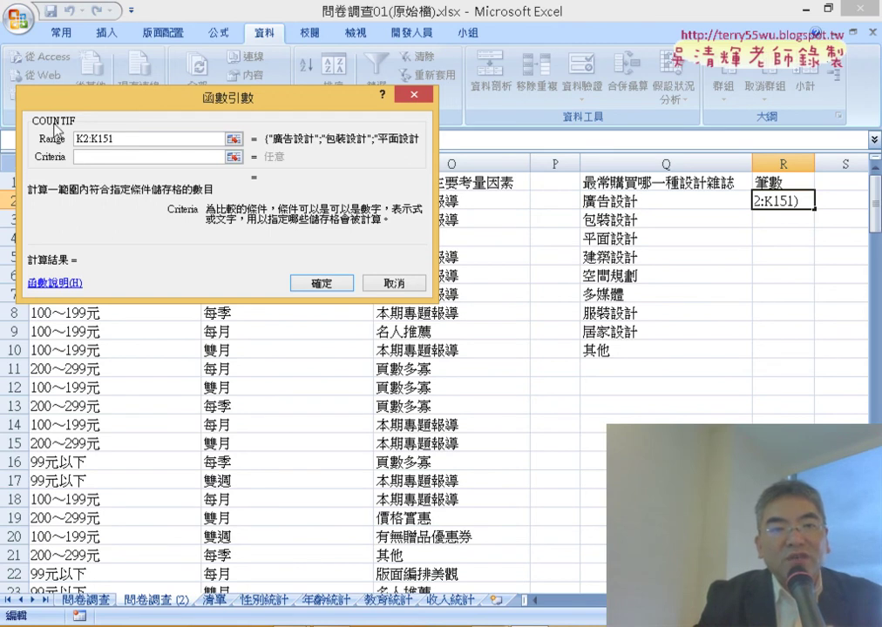
pyautogui.click(131, 157)
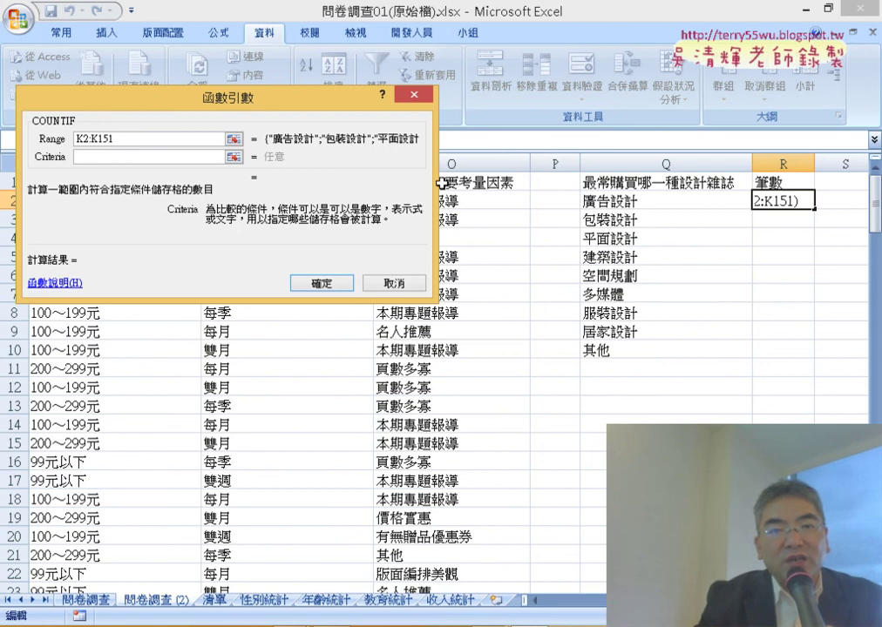
pyautogui.click(647, 203)
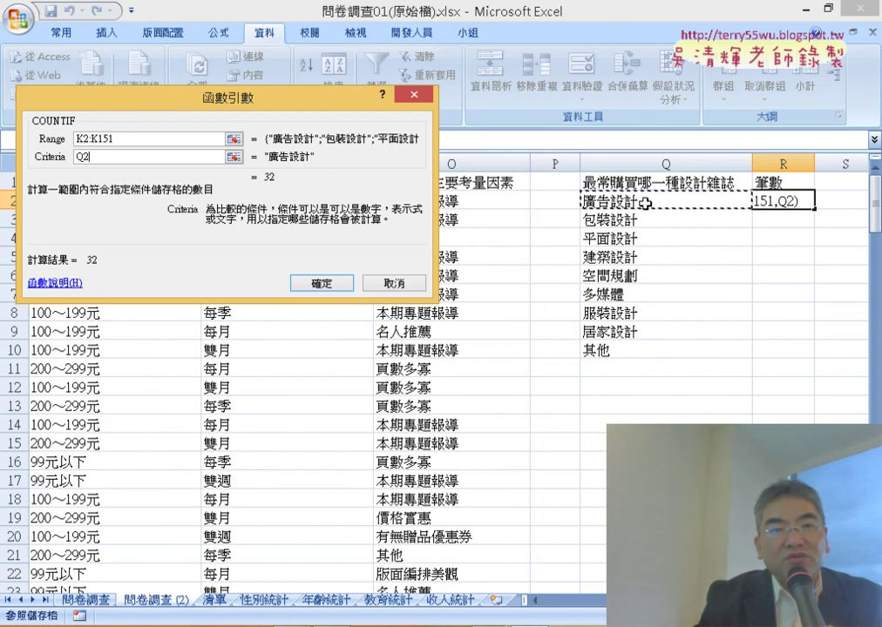
# Step: Anchor the counted range's rows as K$2:K$151, previewing a count of 32
pyautogui.click(79, 139)
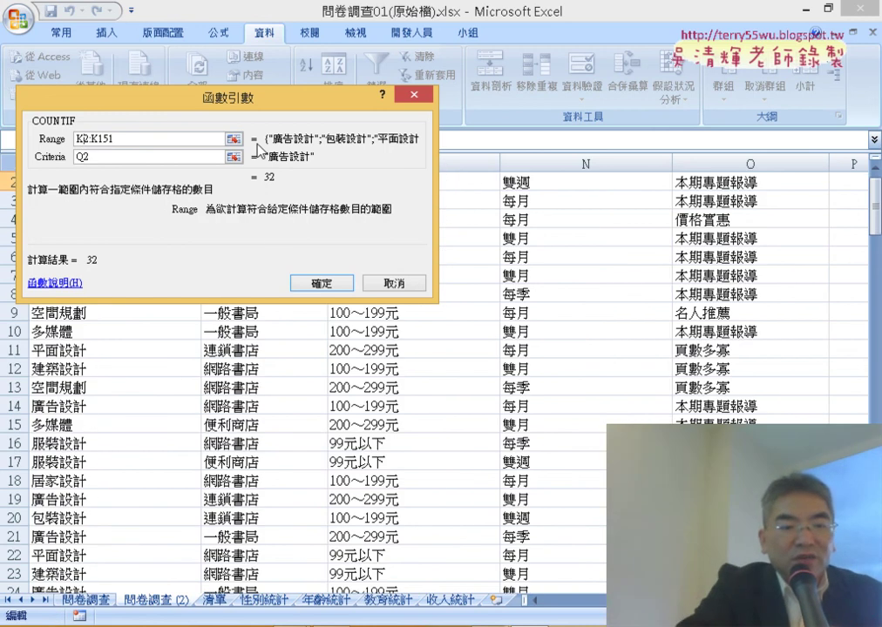
pyautogui.write('$2:K')
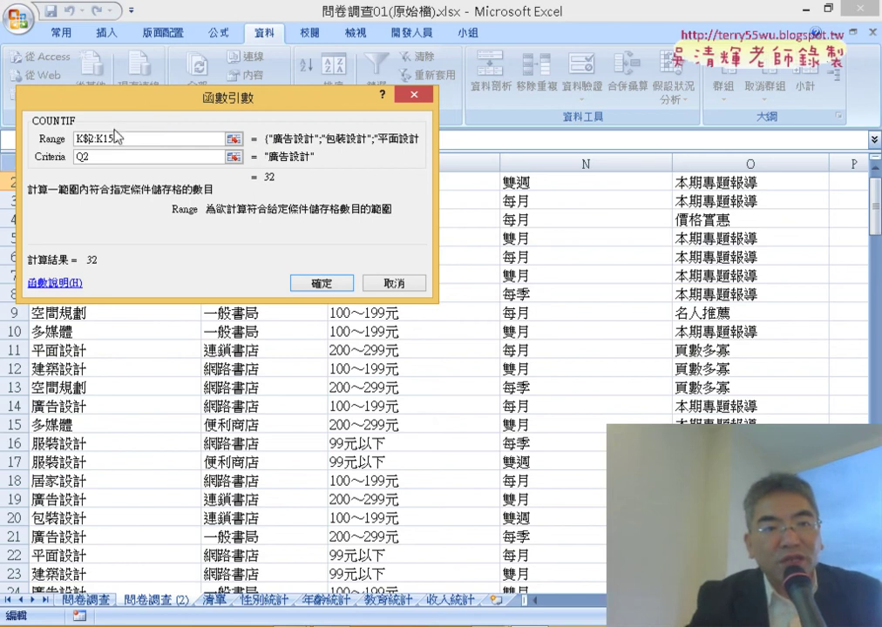
pyautogui.write('$')
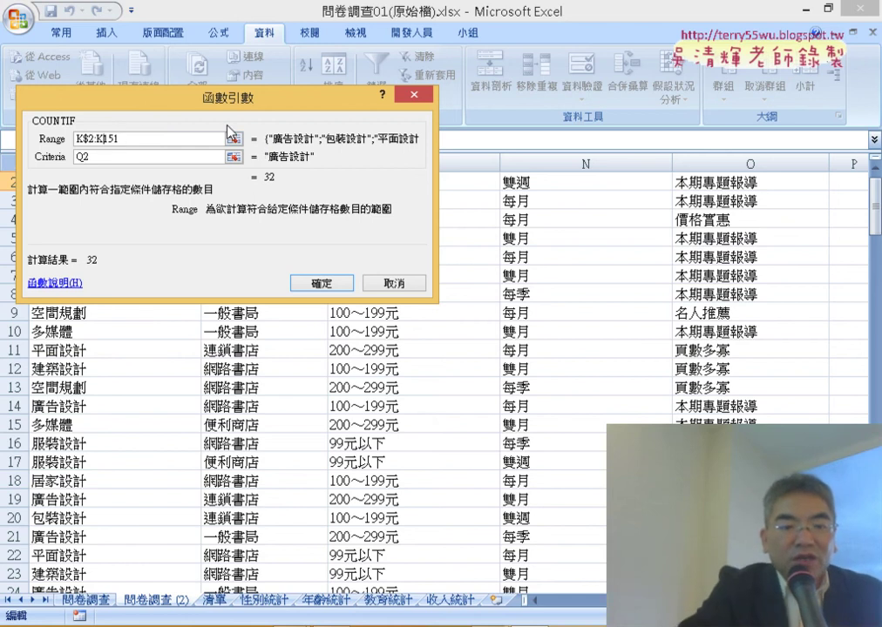
pyautogui.press('BackSpace')
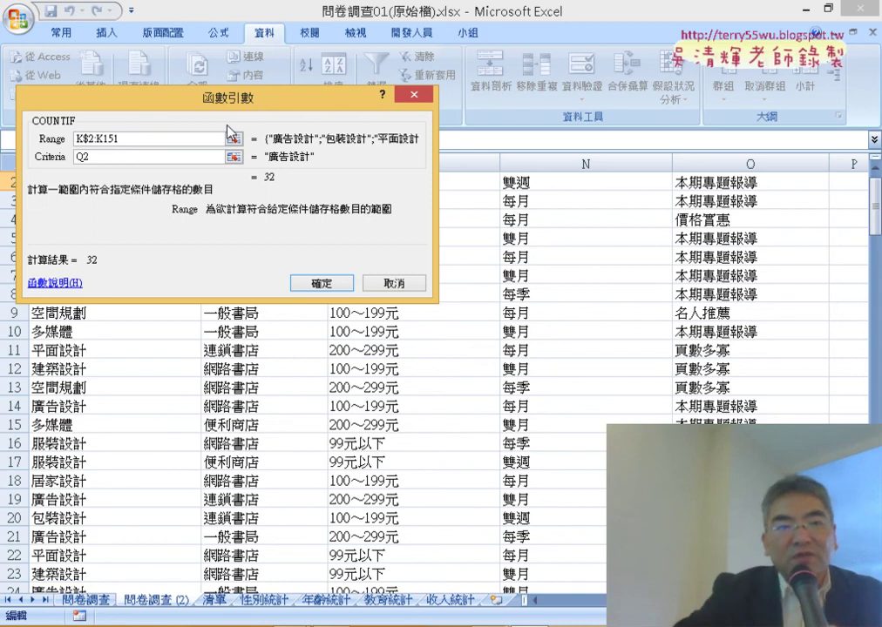
pyautogui.write('$')
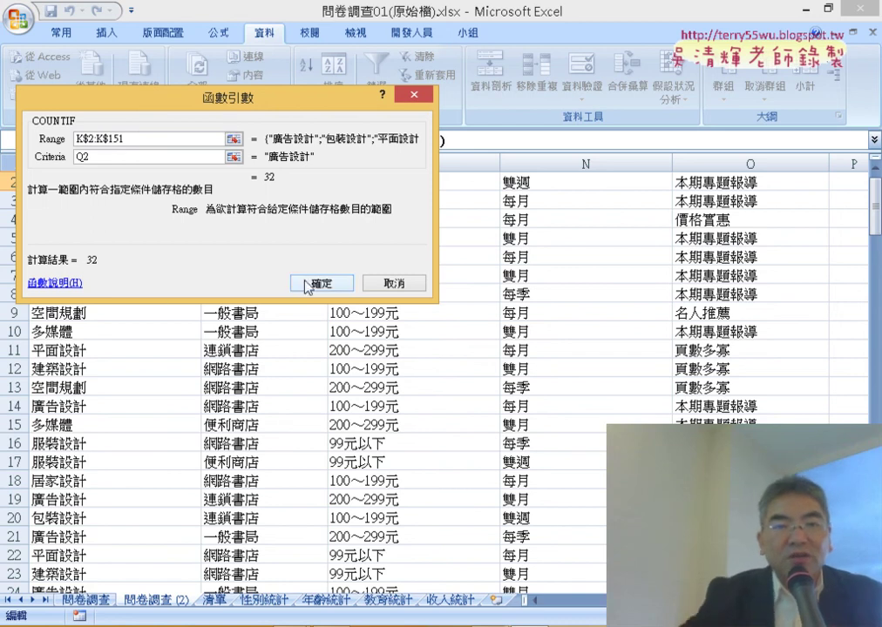
# Step: Confirm the COUNTIF in R2 and fill it down to R10, giving counts from 32 to 3
pyautogui.click(322, 283)
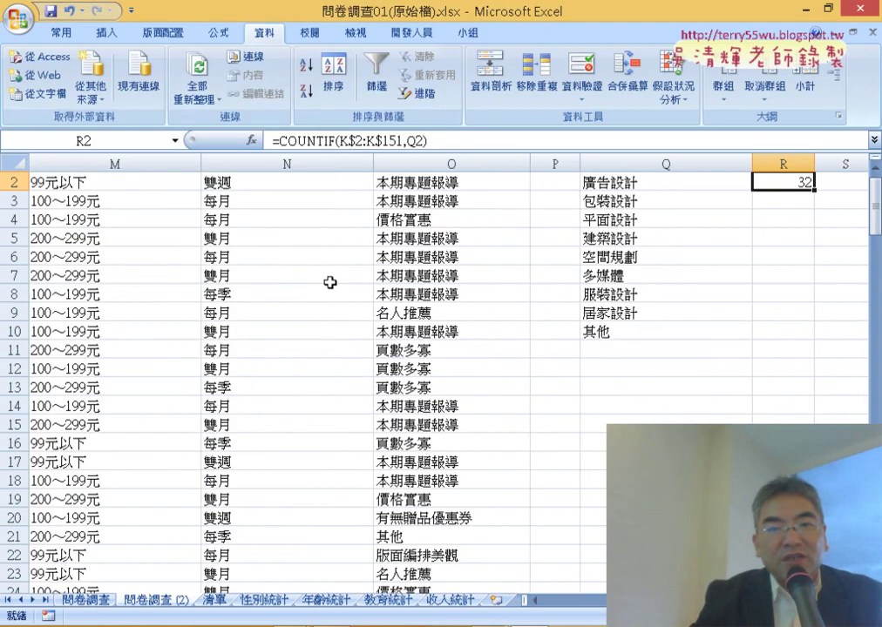
pyautogui.moveTo(815, 209)
pyautogui.mouseDown()
pyautogui.moveTo(810, 354)
pyautogui.moveTo(649, 182)
pyautogui.mouseUp()
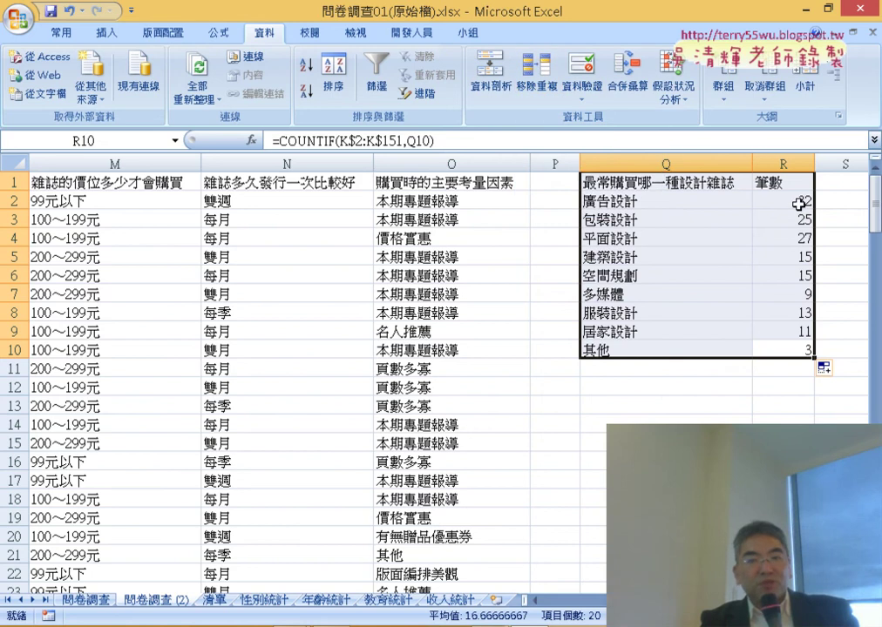
pyautogui.moveTo(798, 204); pyautogui.dragTo(792, 349)
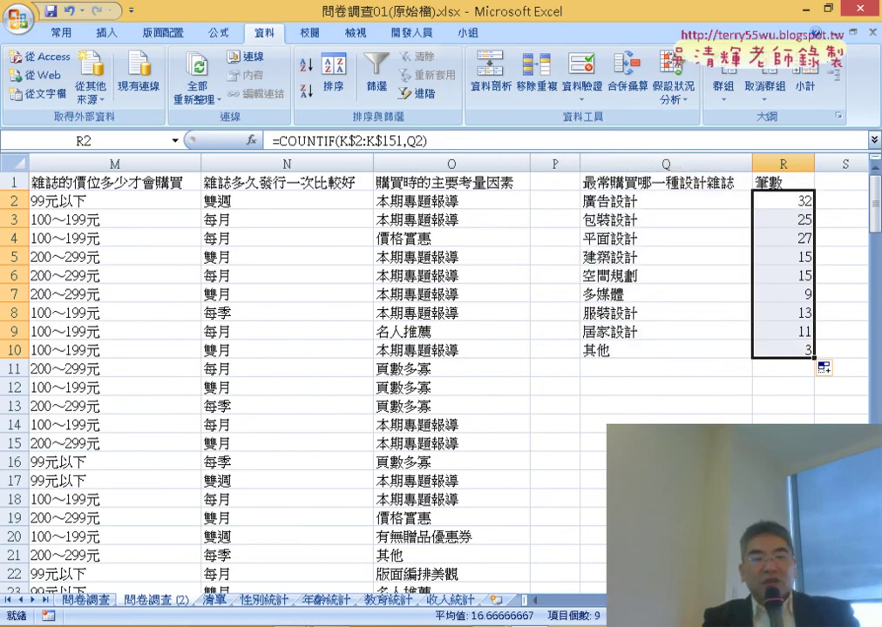
pyautogui.moveTo(644, 601)
pyautogui.mouseDown()
pyautogui.moveTo(568, 602)
pyautogui.moveTo(575, 602)
pyautogui.mouseUp()
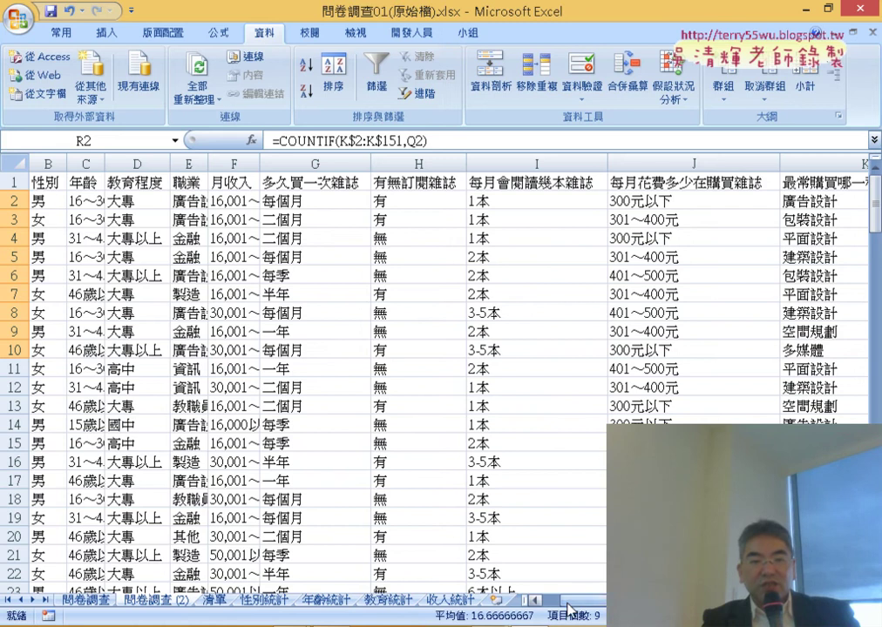
# Step: Review PowerPoint slide 97, then insert a PivotTable from 問卷調查 (2)!$A$1:$O$151 on a new worksheet
pyautogui.hotkey('alt', 'Tab')
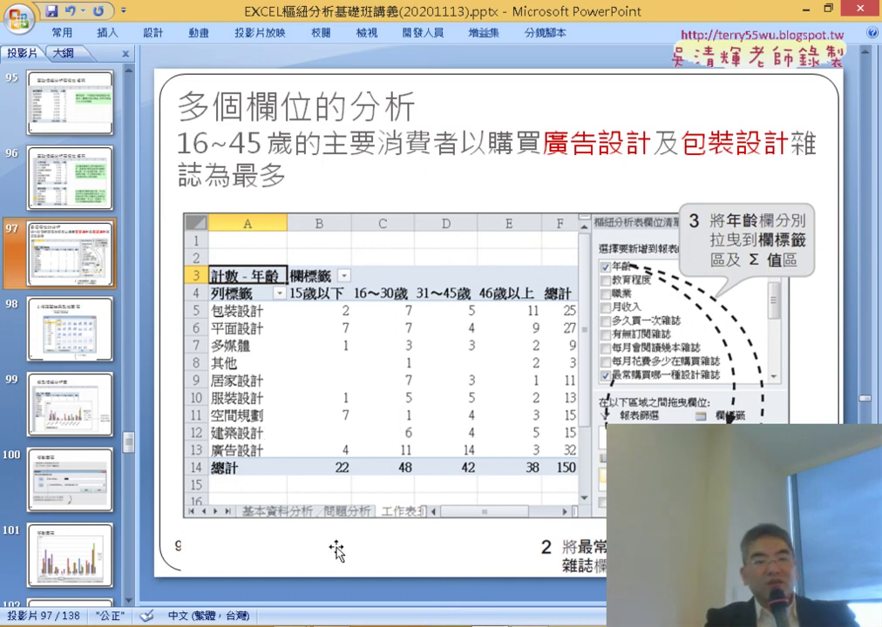
pyautogui.hotkey('alt', 'Tab')
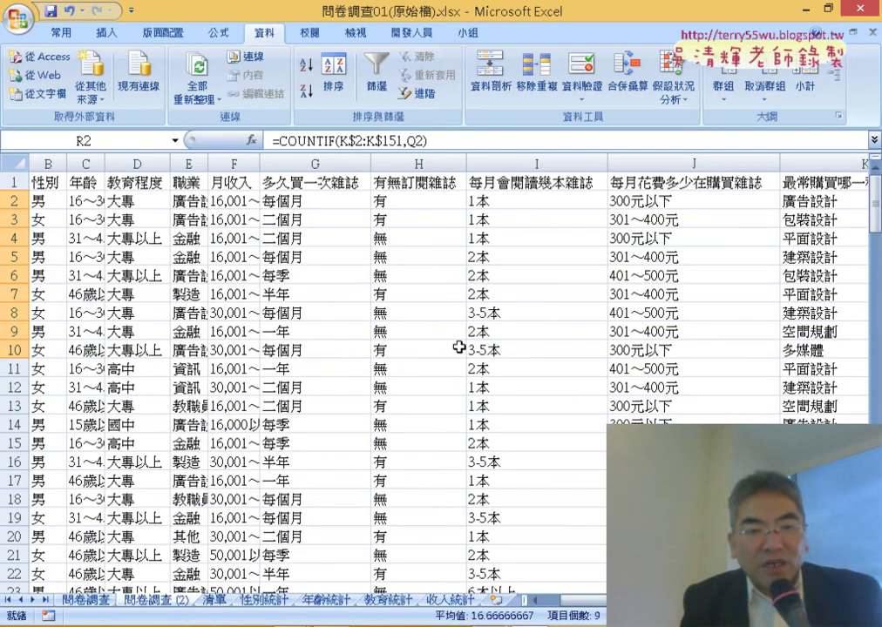
pyautogui.click(187, 349)
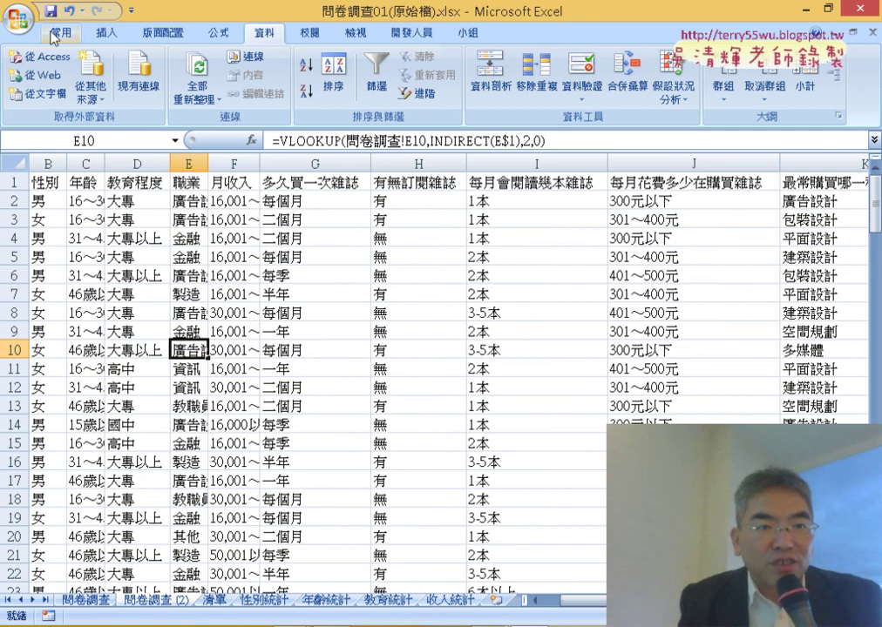
pyautogui.click(103, 33)
pyautogui.click(26, 65)
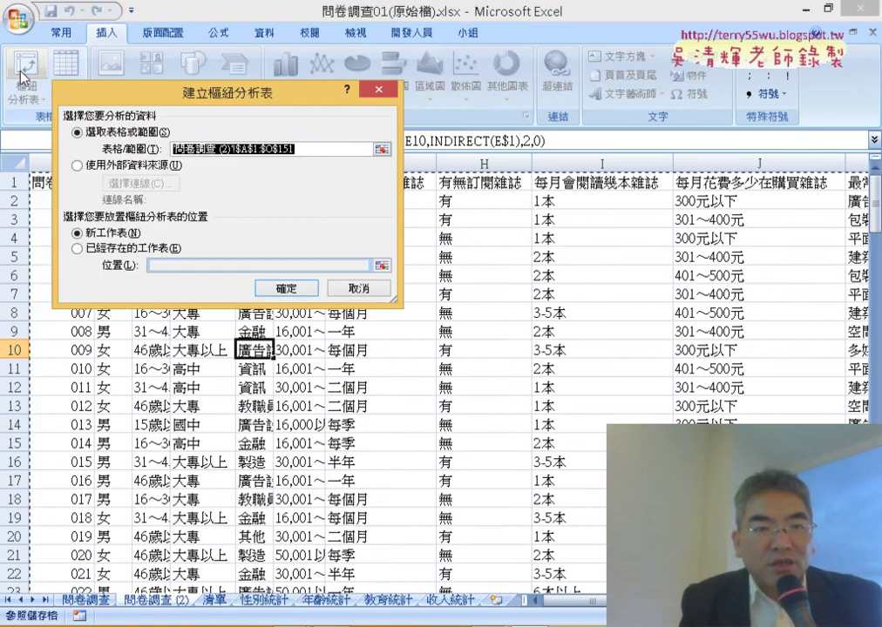
# Step: Place the PivotTable on a new sheet with 最常購買哪一種設計雜誌 as the row labels
pyautogui.click(288, 288)
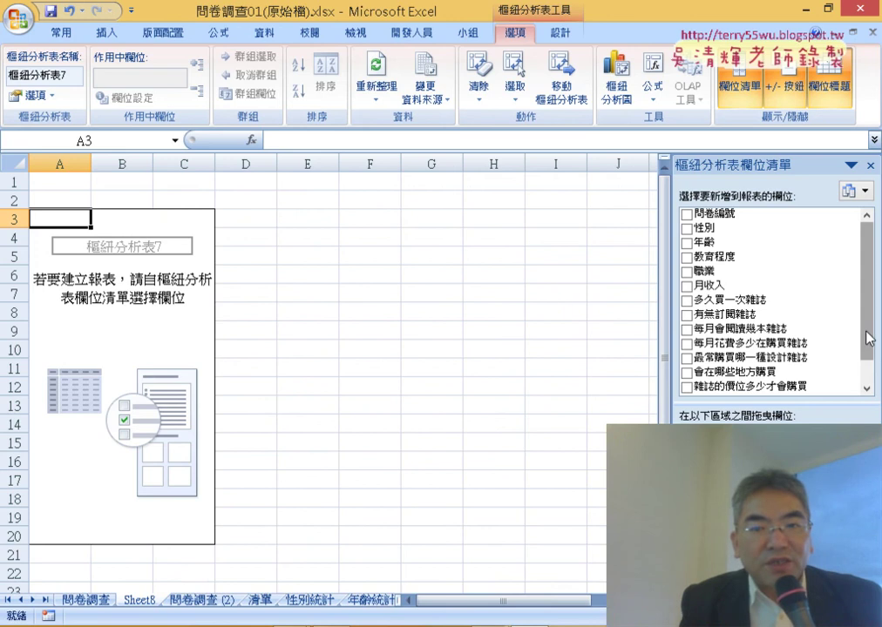
pyautogui.moveTo(866, 339); pyautogui.dragTo(868, 378)
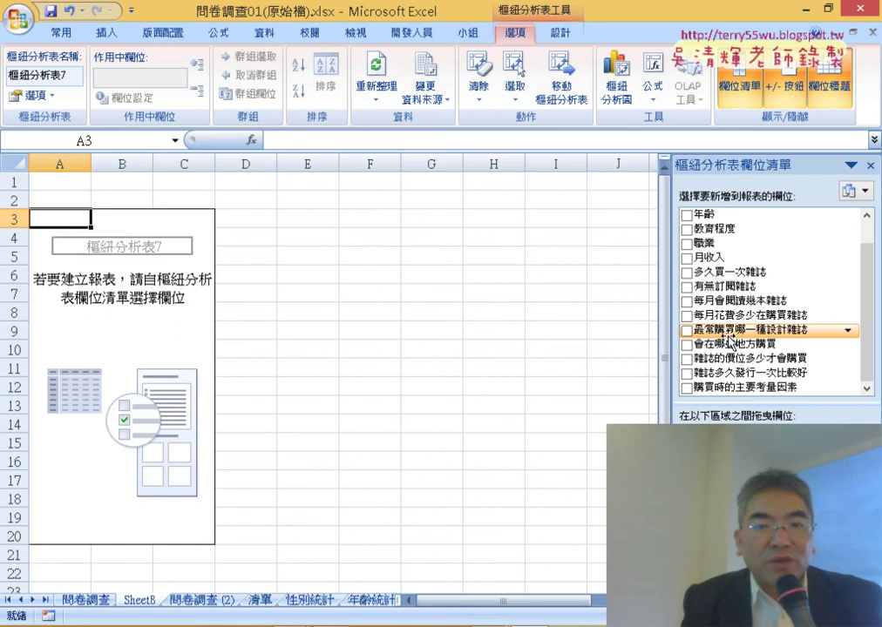
pyautogui.moveTo(725, 340)
pyautogui.mouseDown()
pyautogui.moveTo(706, 453)
pyautogui.moveTo(723, 523)
pyautogui.mouseUp()
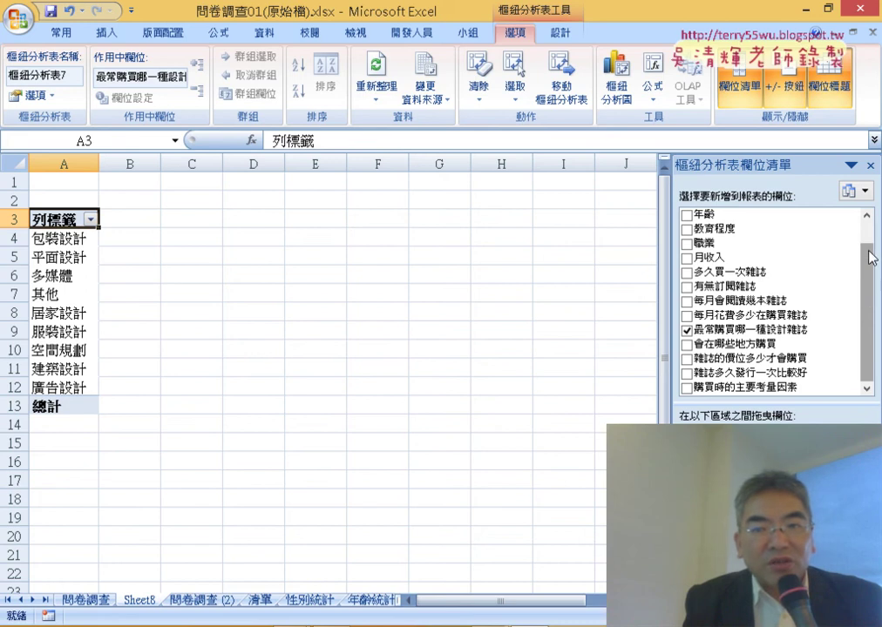
pyautogui.scroll(1, 872, 244)
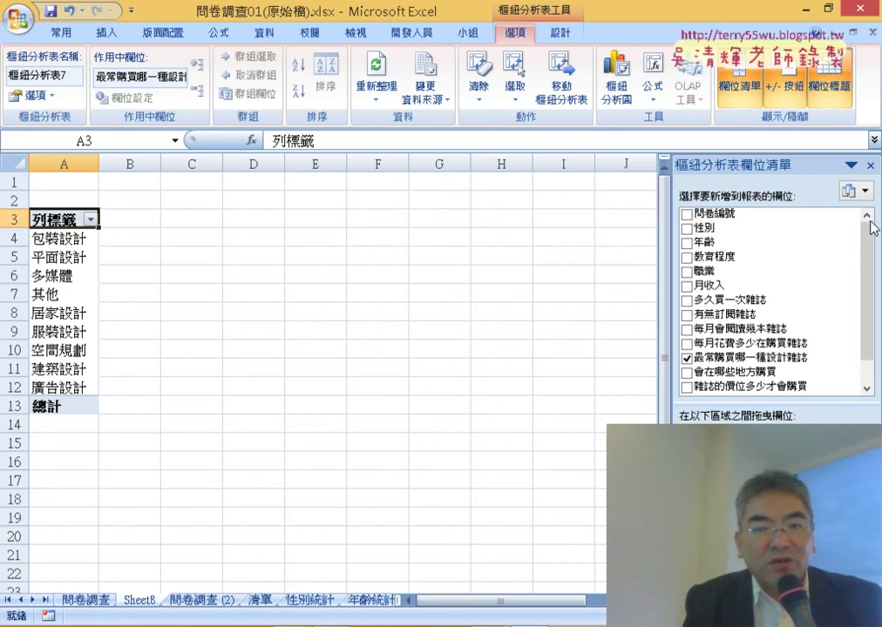
pyautogui.click(736, 249)
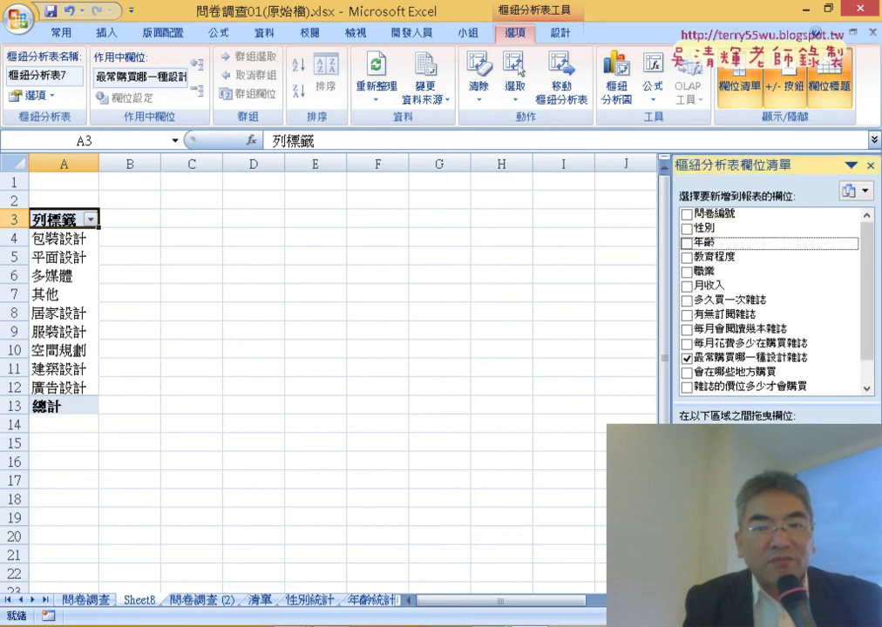
pyautogui.click(687, 243)
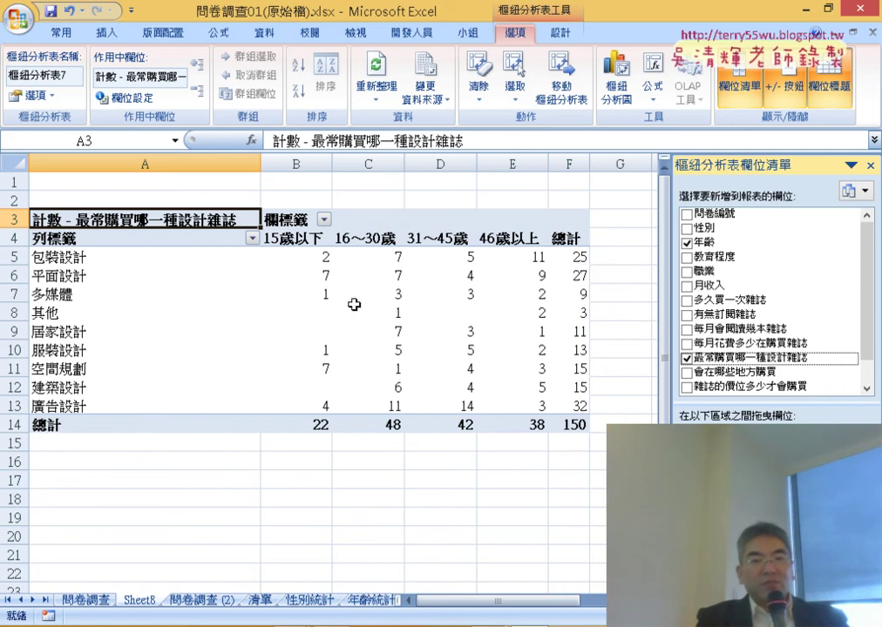
pyautogui.click(310, 311)
pyautogui.moveTo(310, 311); pyautogui.dragTo(310, 339)
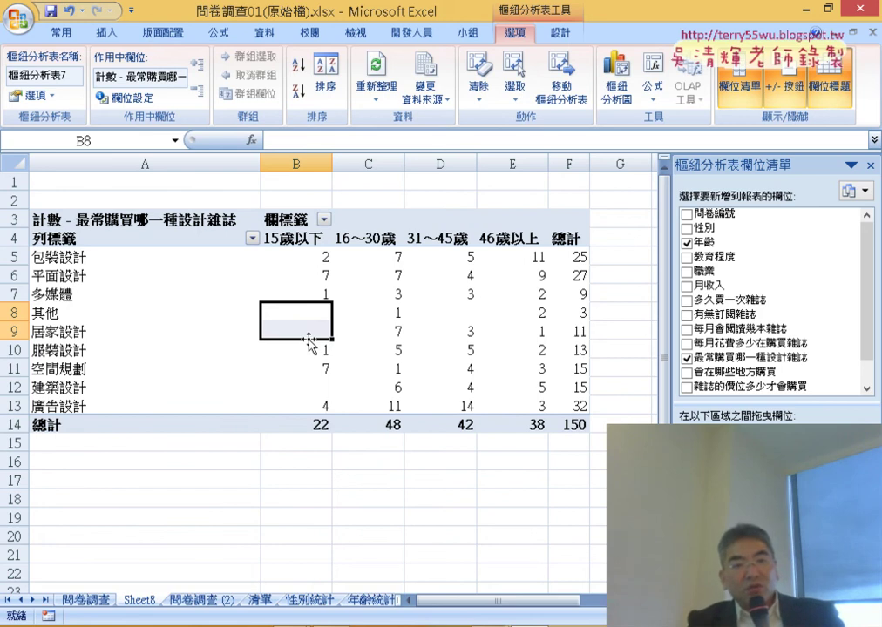
pyautogui.click(303, 317)
pyautogui.click(315, 350)
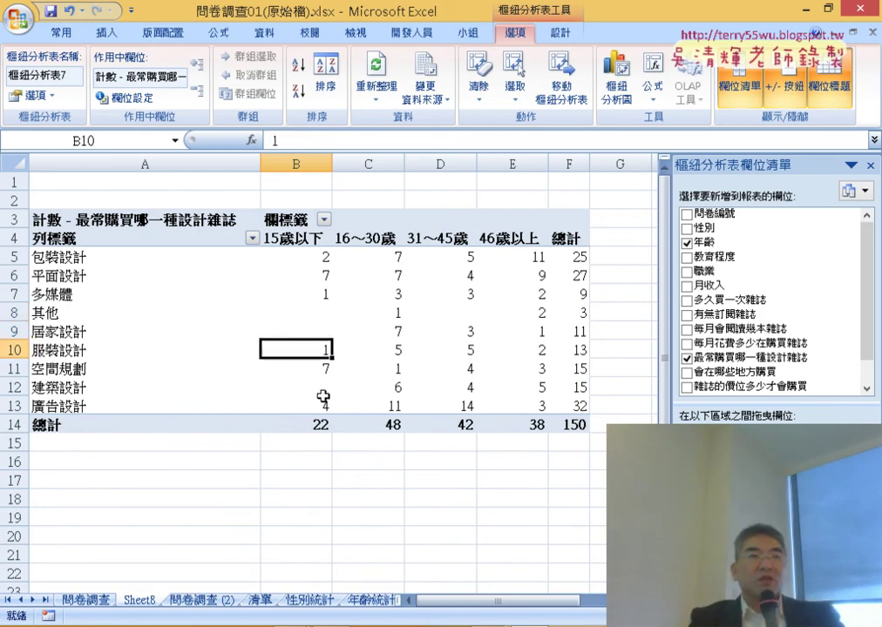
pyautogui.click(324, 388)
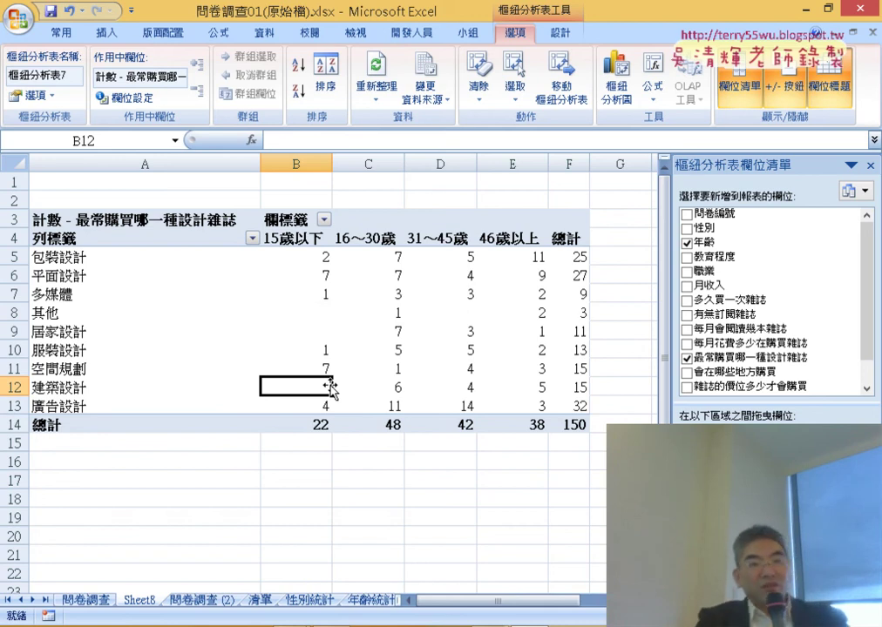
pyautogui.click(314, 305)
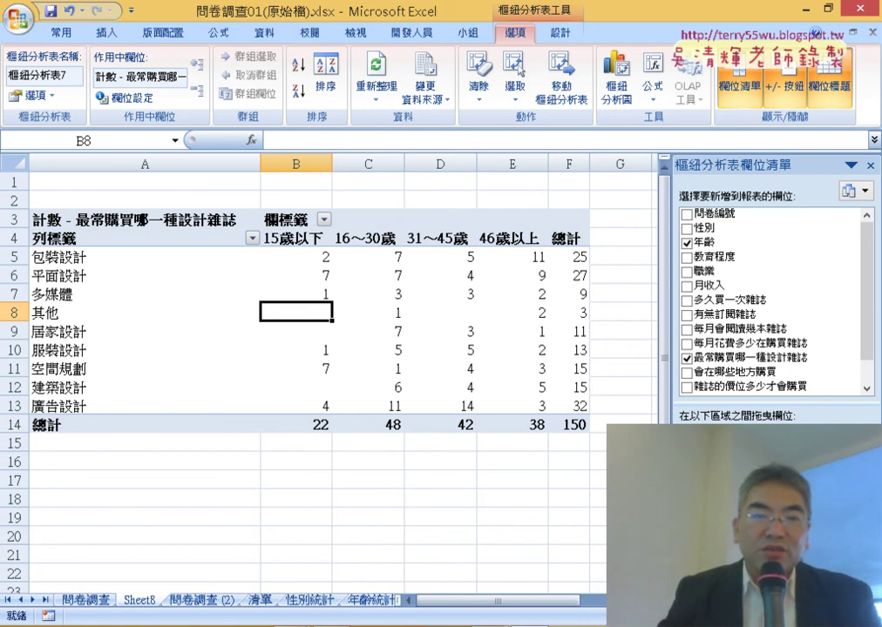
pyautogui.moveTo(440, 350)
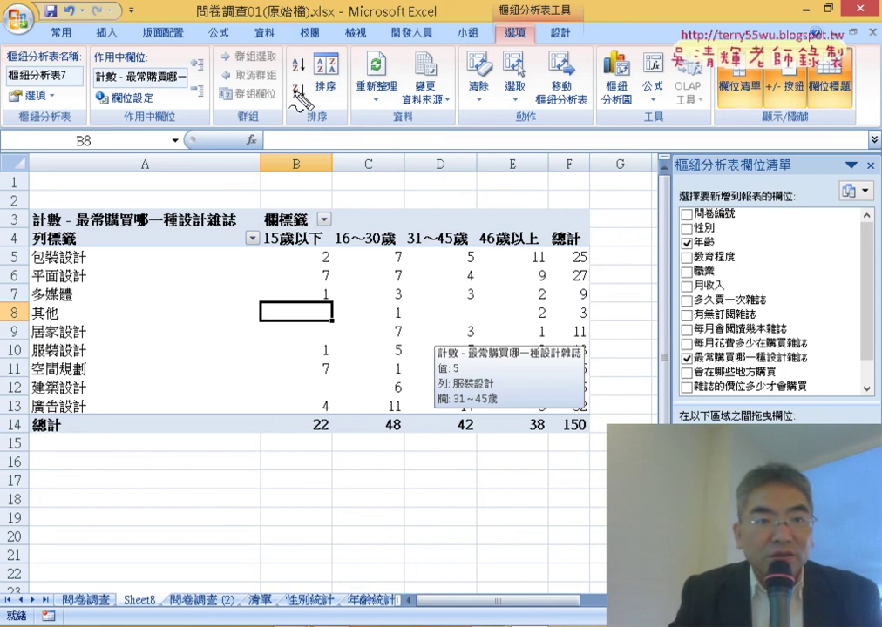
pyautogui.moveTo(190, 153)
pyautogui.mouseDown()
pyautogui.moveTo(96, 168)
pyautogui.moveTo(72, 54)
pyautogui.moveTo(187, 153)
pyautogui.mouseUp()
pyautogui.moveTo(427, 568)
pyautogui.mouseDown()
pyautogui.moveTo(162, 161)
pyautogui.moveTo(314, 228)
pyautogui.mouseUp()
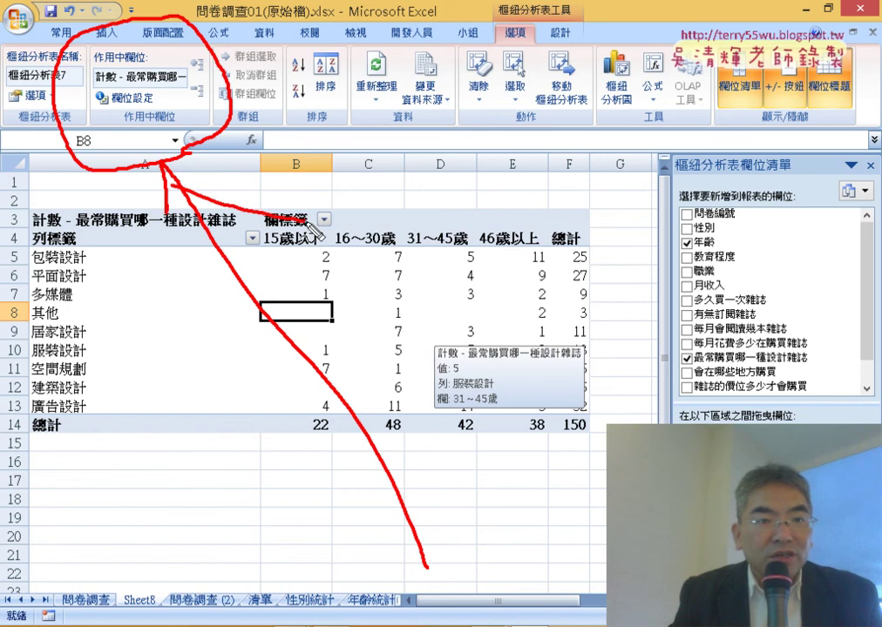
pyautogui.moveTo(144, 88); pyautogui.dragTo(162, 105)
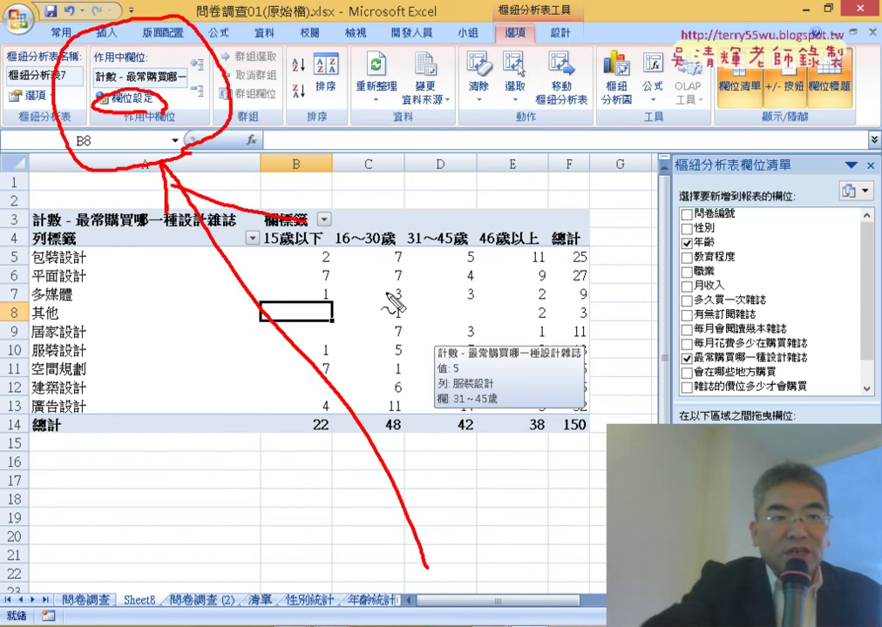
pyautogui.press('Escape')
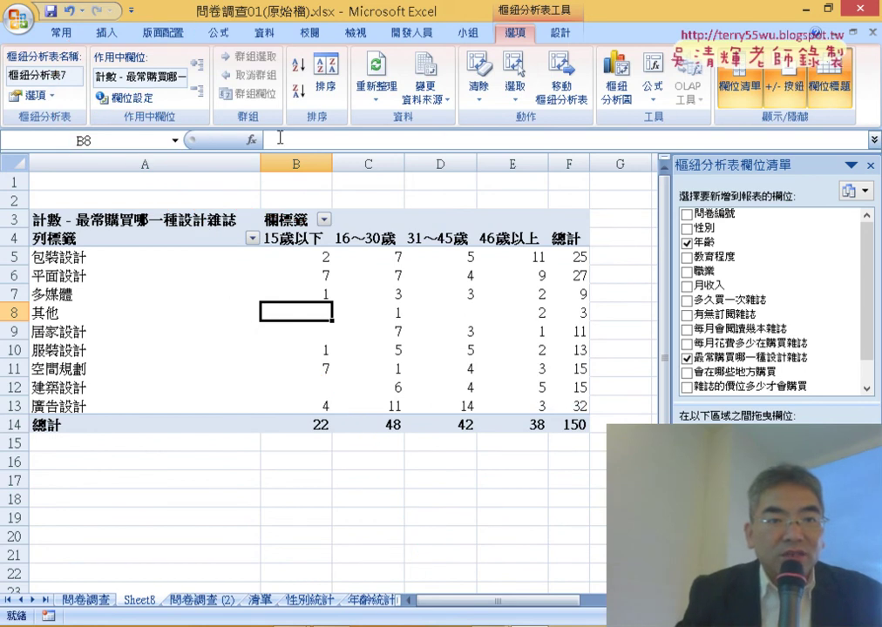
pyautogui.click(120, 97)
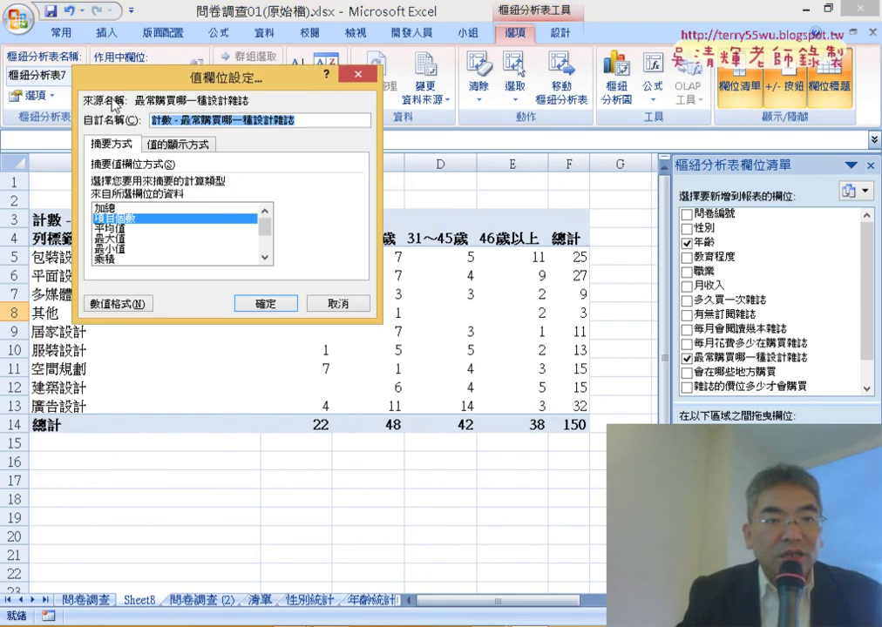
pyautogui.click(341, 303)
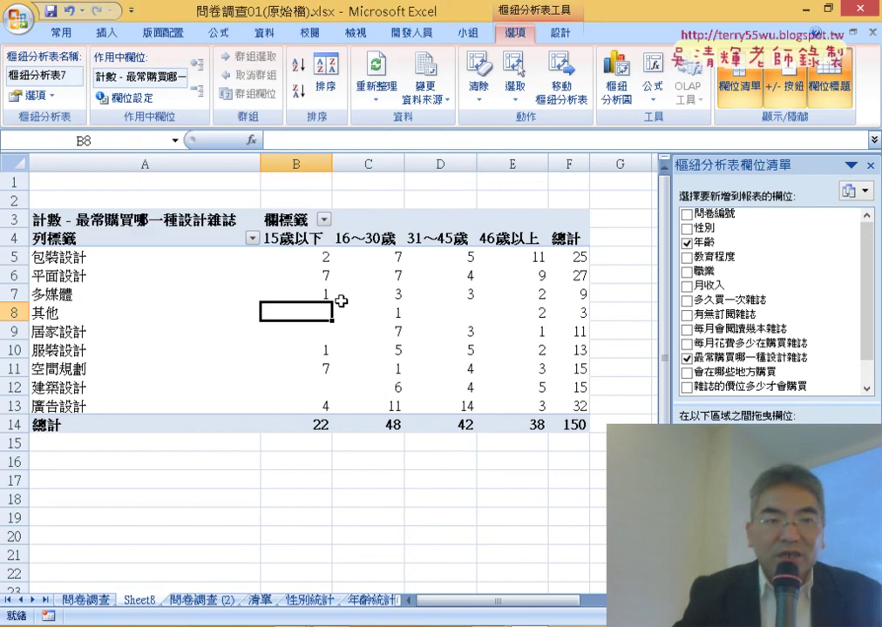
# Step: Open the PivotTable Options dialog and move it clear of the pivot table
pyautogui.click(32, 95)
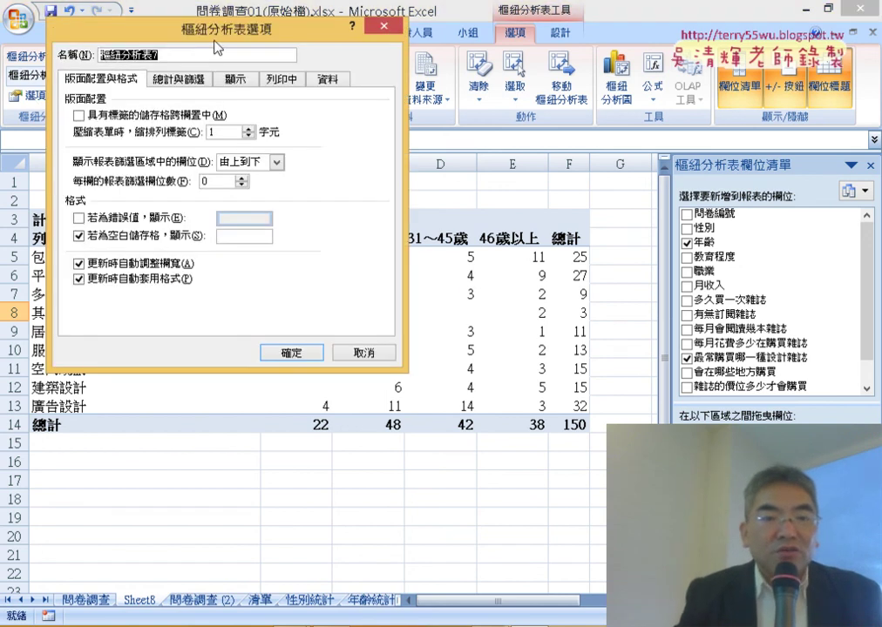
pyautogui.moveTo(218, 30)
pyautogui.mouseDown()
pyautogui.moveTo(419, 192)
pyautogui.moveTo(403, 137)
pyautogui.mouseUp()
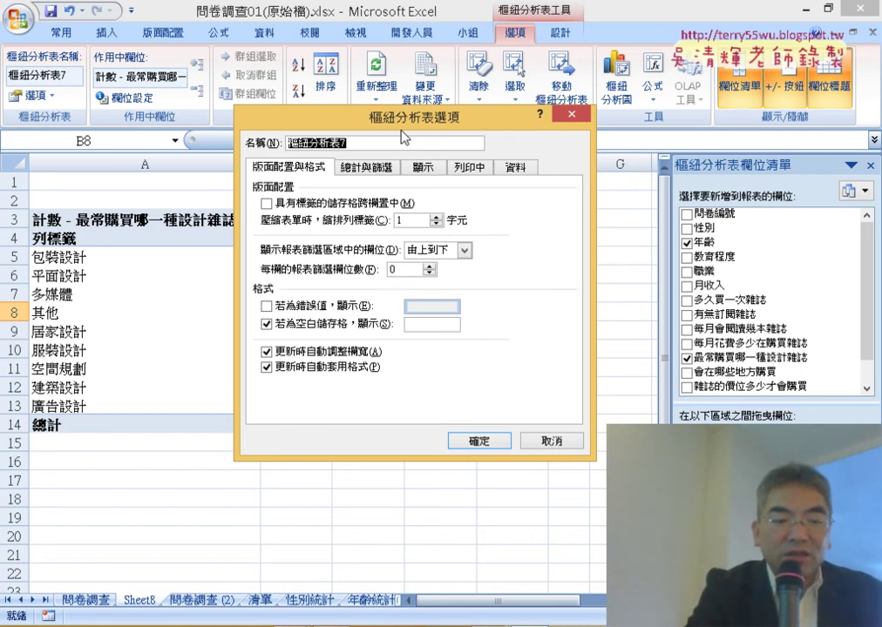
pyautogui.moveTo(417, 146); pyautogui.dragTo(401, 141)
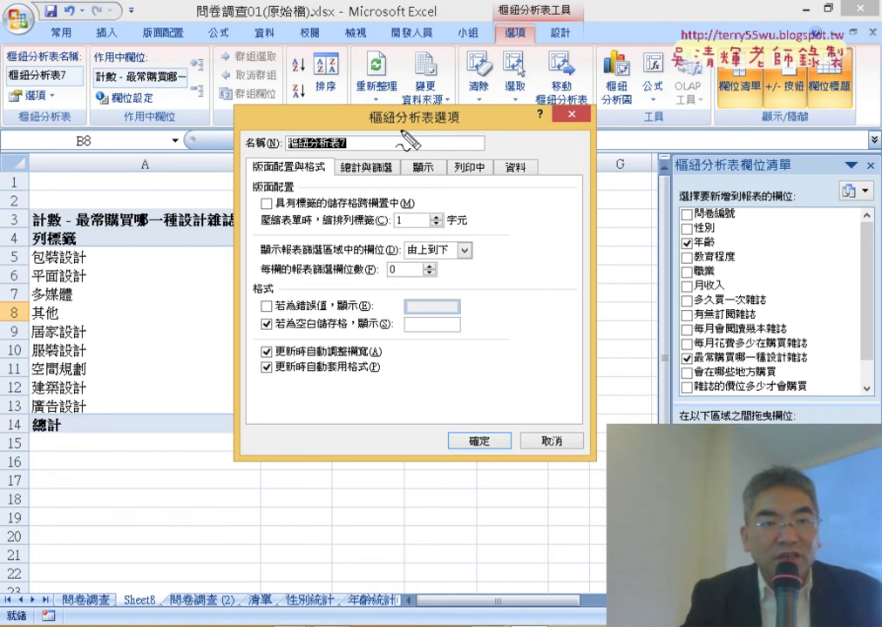
pyautogui.moveTo(65, 123); pyautogui.dragTo(88, 58)
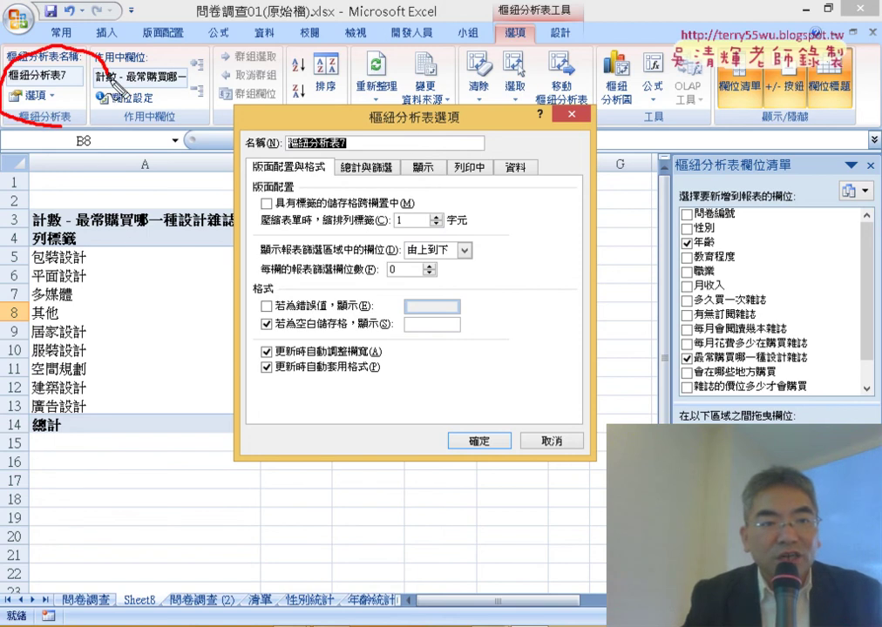
pyautogui.moveTo(405, 381)
pyautogui.mouseDown()
pyautogui.moveTo(68, 139)
pyautogui.moveTo(92, 122)
pyautogui.mouseUp()
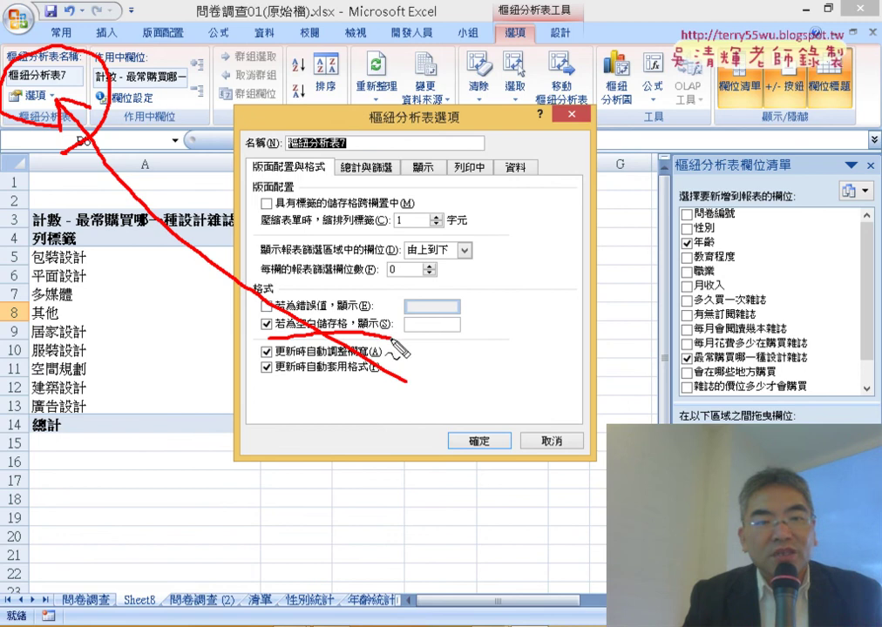
pyautogui.moveTo(261, 344)
pyautogui.mouseDown()
pyautogui.moveTo(407, 340)
pyautogui.moveTo(451, 357)
pyautogui.mouseUp()
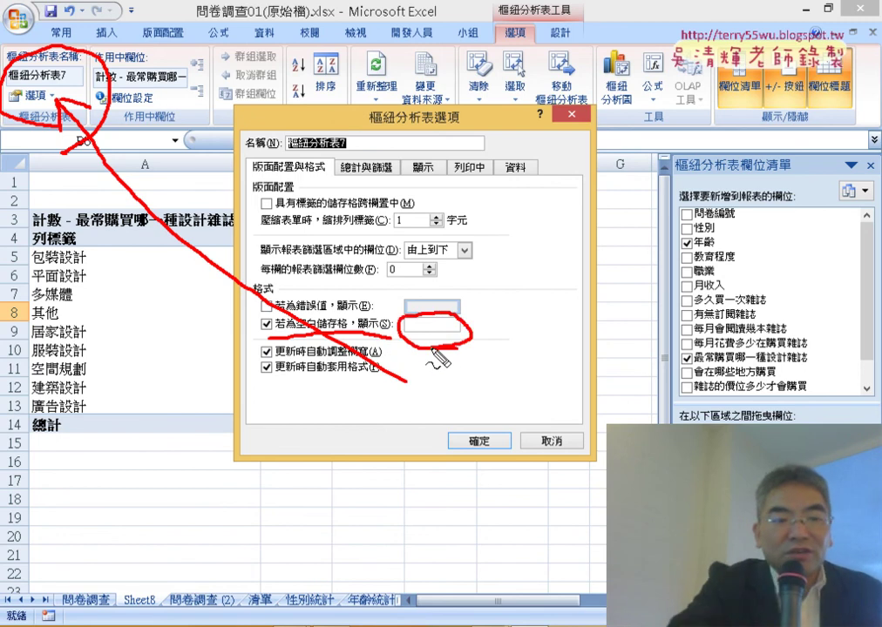
pyautogui.press('Escape')
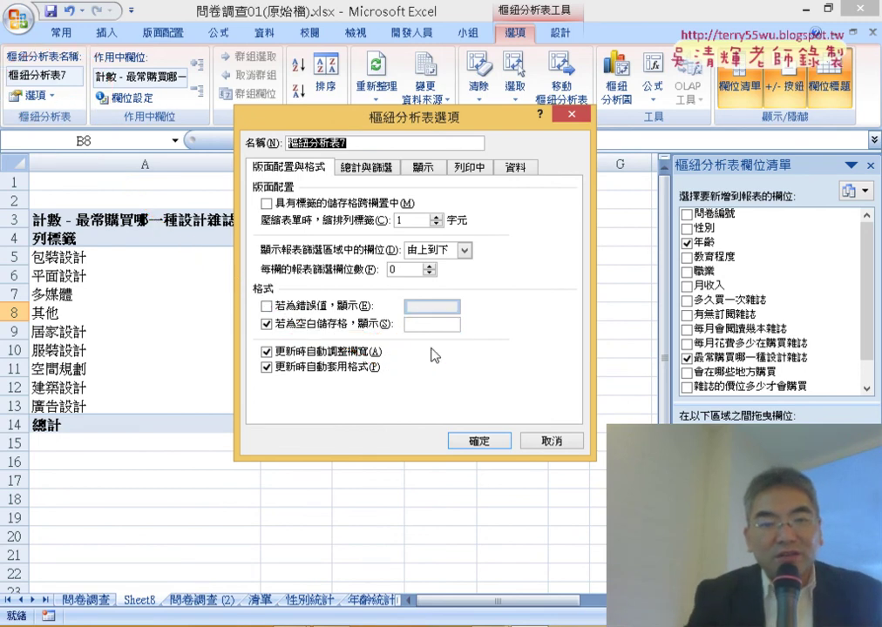
# Step: Set 'For empty cells show' to 0, apply it, and check that B12 shows 0
pyautogui.click(434, 324)
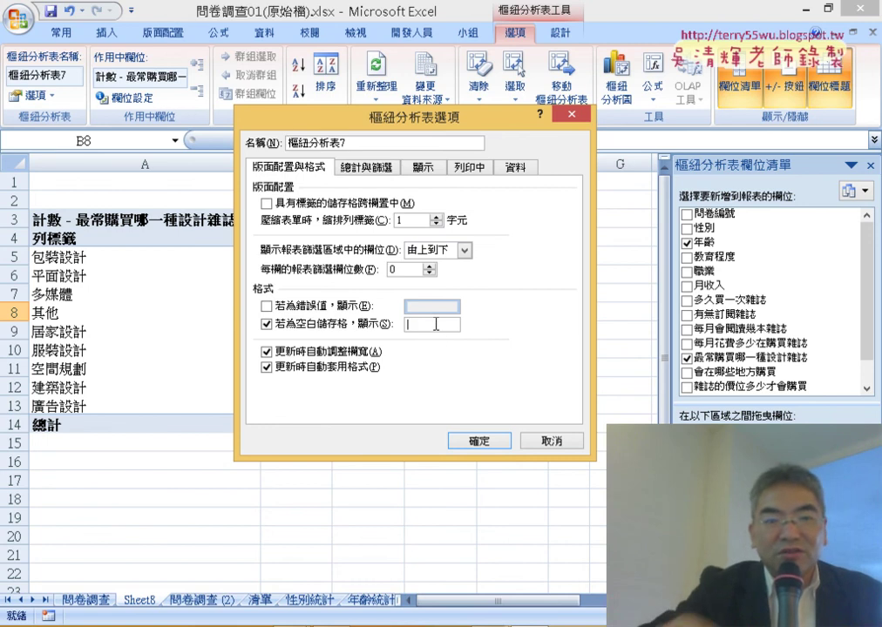
pyautogui.write('太')
pyautogui.press('BackSpace')
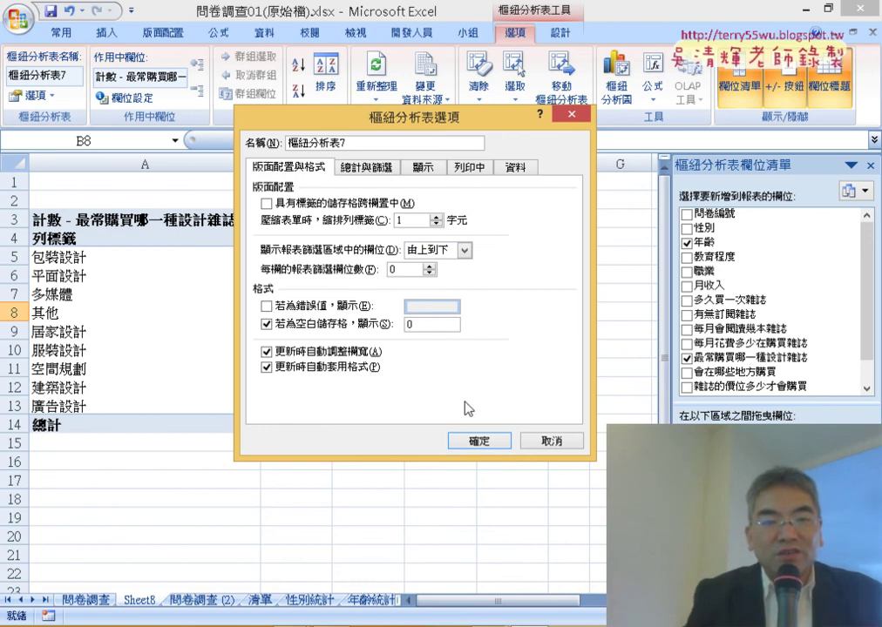
pyautogui.click(480, 442)
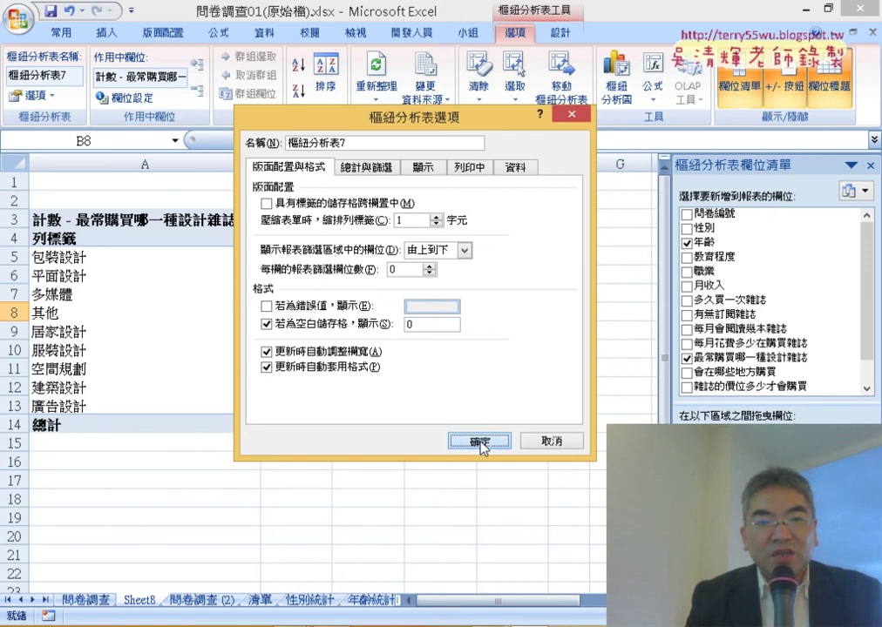
pyautogui.click(480, 441)
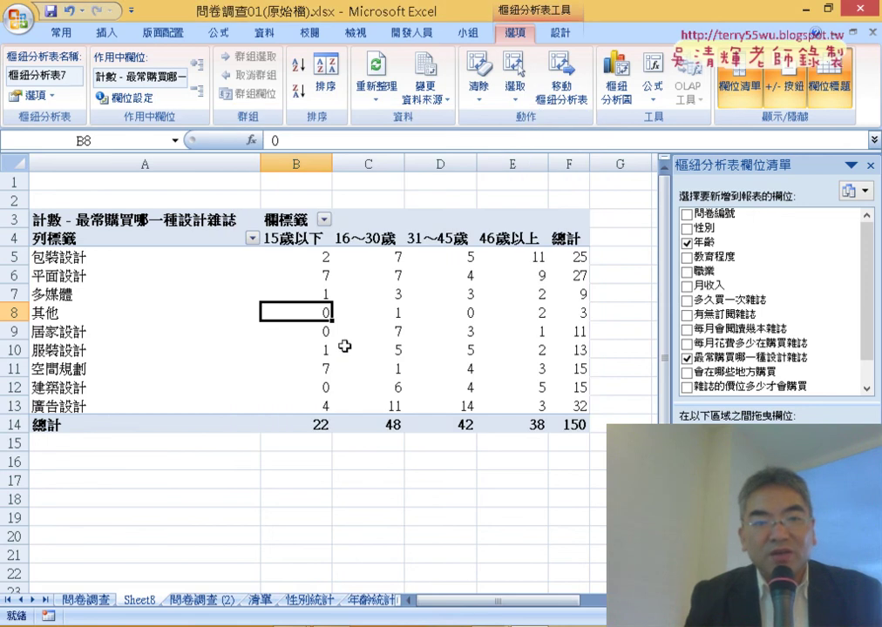
pyautogui.click(324, 387)
pyautogui.click(323, 313)
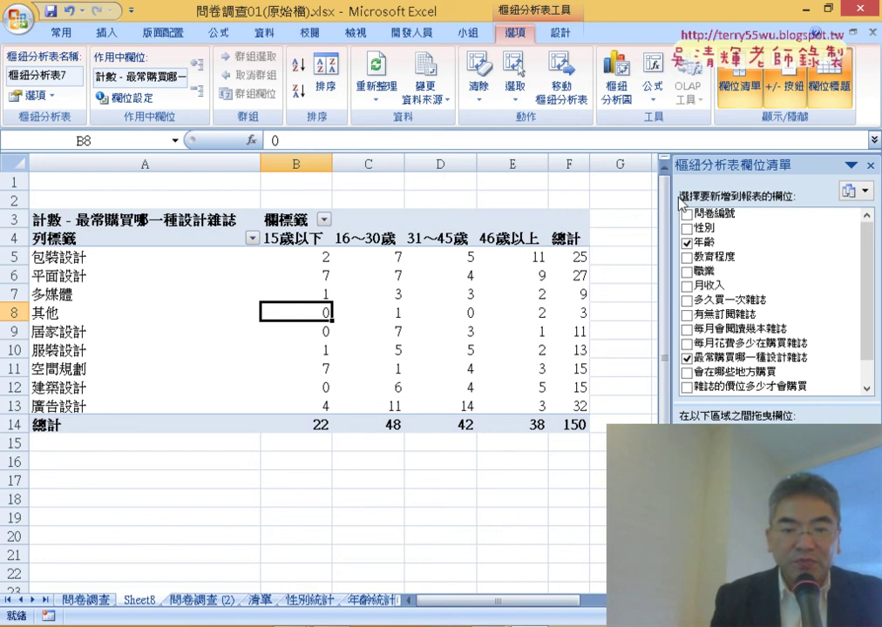
pyautogui.click(490, 624)
# Step: Scroll the PowerPoint lesson to the finished pivot chart slide, then switch back to Excel
pyautogui.scroll(-3, 513, 428)
pyautogui.scroll(-2, 512, 428)
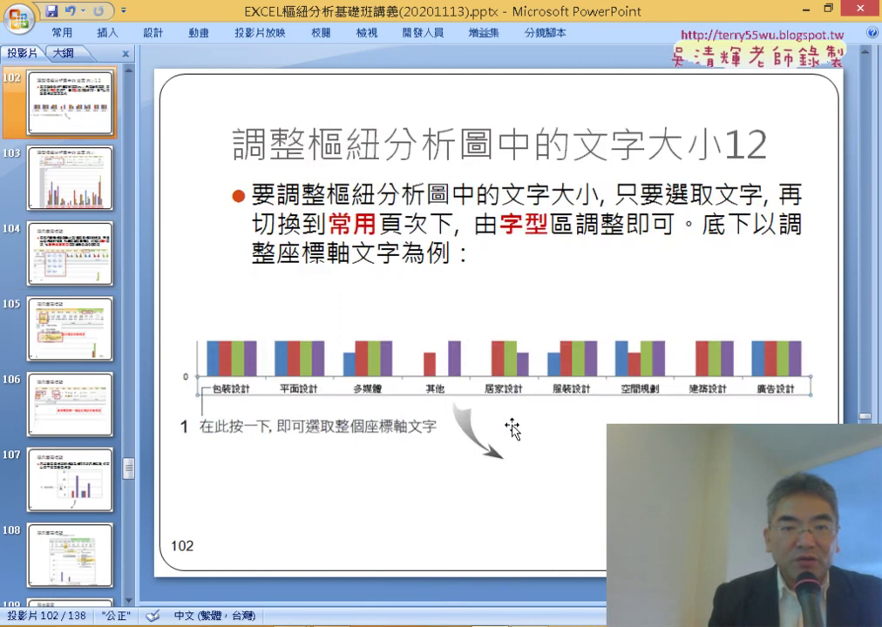
pyautogui.scroll(-2, 512, 428)
pyautogui.scroll(-1, 513, 429)
pyautogui.scroll(-2, 512, 429)
pyautogui.scroll(-3, 512, 428)
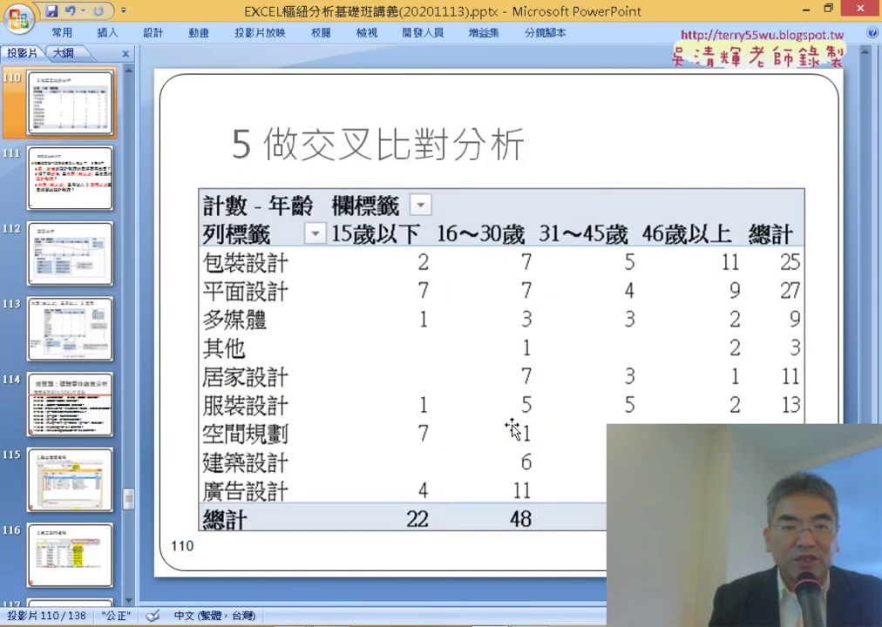
pyautogui.scroll(-2, 512, 428)
pyautogui.scroll(-2, 512, 429)
pyautogui.scroll(-1, 513, 425)
pyautogui.scroll(3, 512, 425)
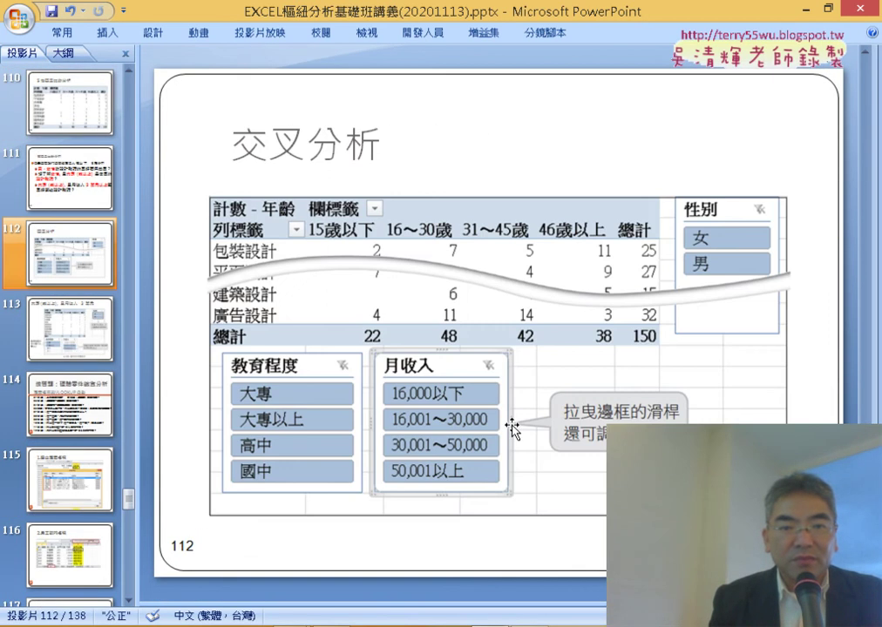
pyautogui.scroll(1, 513, 425)
pyautogui.scroll(2, 513, 425)
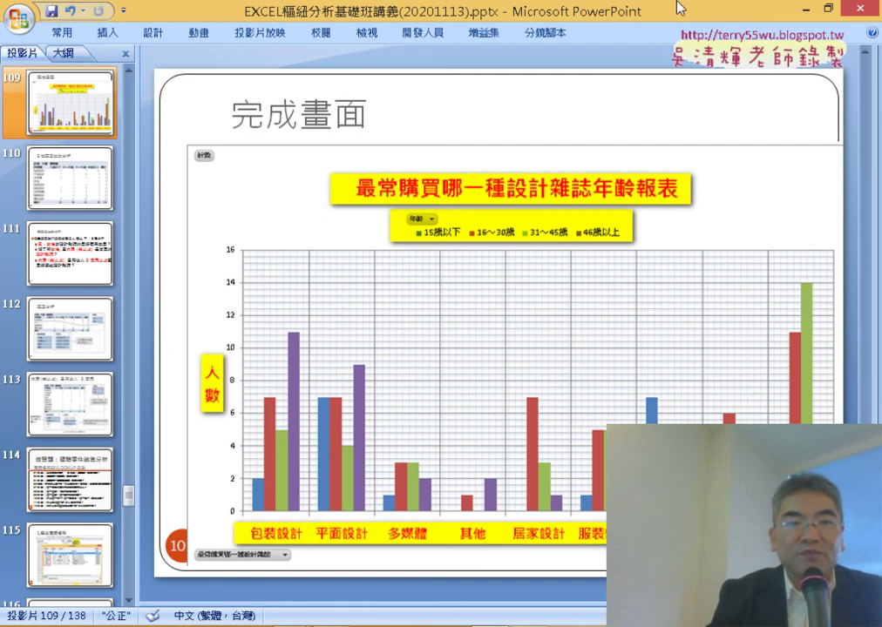
pyautogui.hotkey('alt', 'Tab')
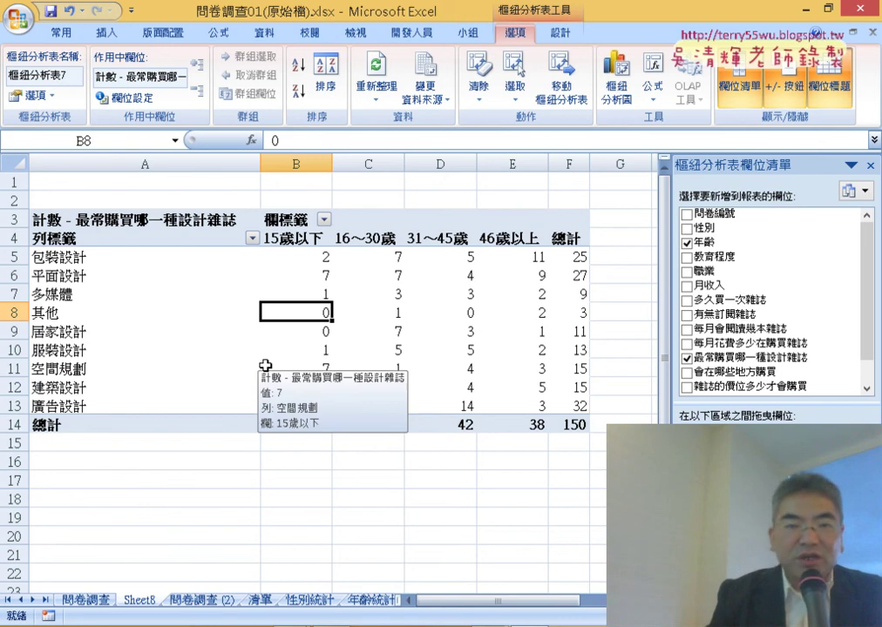
pyautogui.moveTo(617, 87)
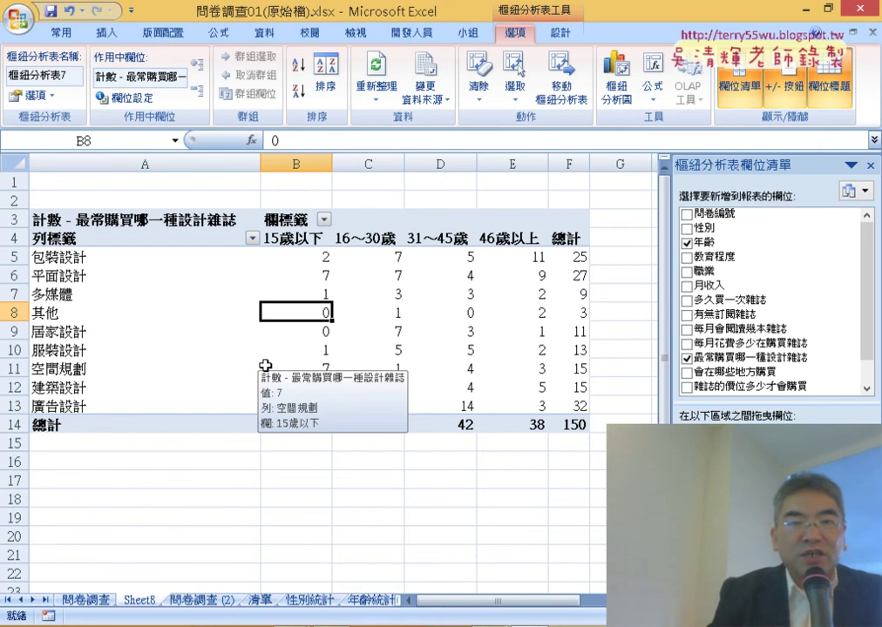
# Step: Insert a Clustered Column pivot chart from the pivot table on Sheet8
pyautogui.click(617, 93)
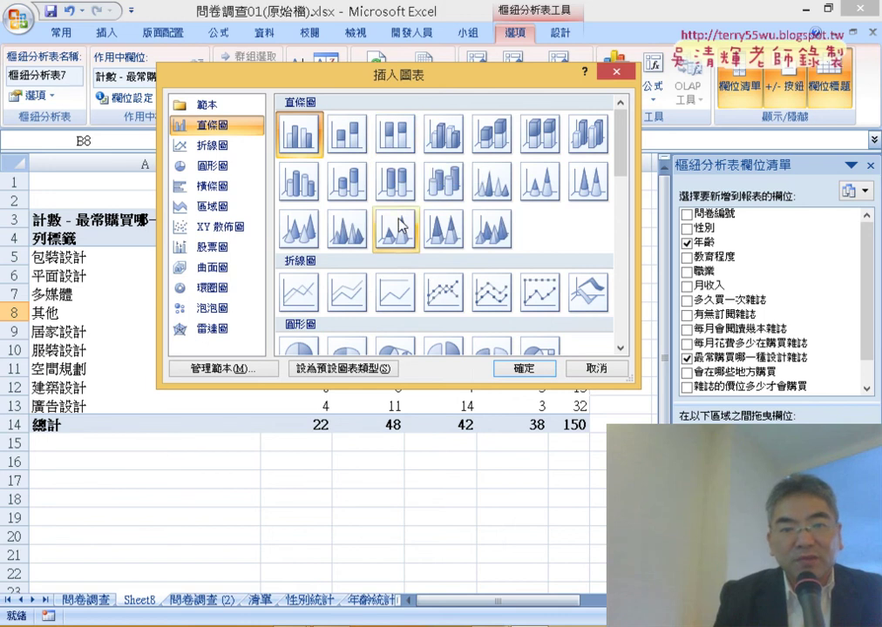
pyautogui.click(525, 369)
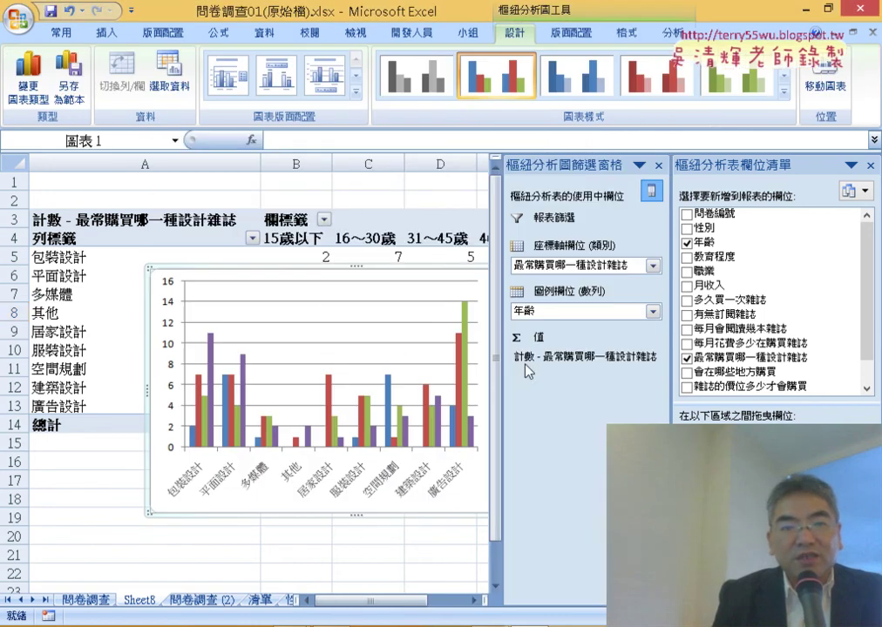
# Step: Move the pivot chart to new sheet Chart1 and close the PivotChart Filter Pane
pyautogui.rightClick(374, 274)
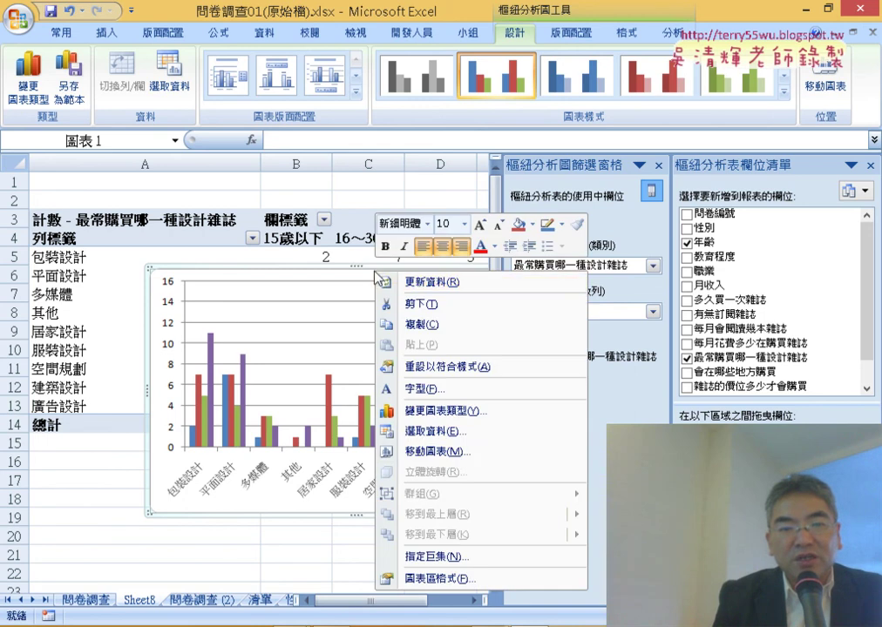
pyautogui.click(462, 457)
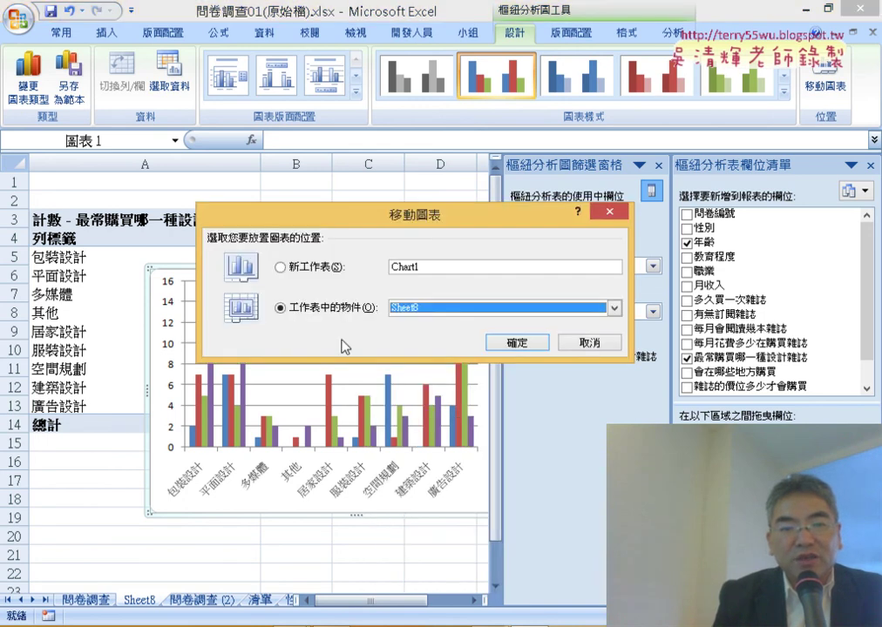
pyautogui.click(301, 272)
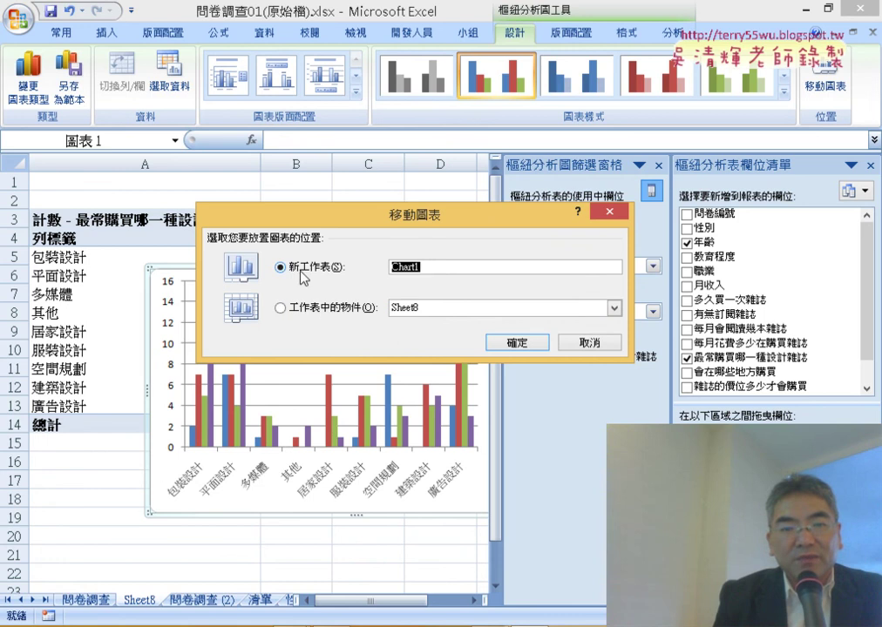
pyautogui.click(516, 342)
pyautogui.click(659, 164)
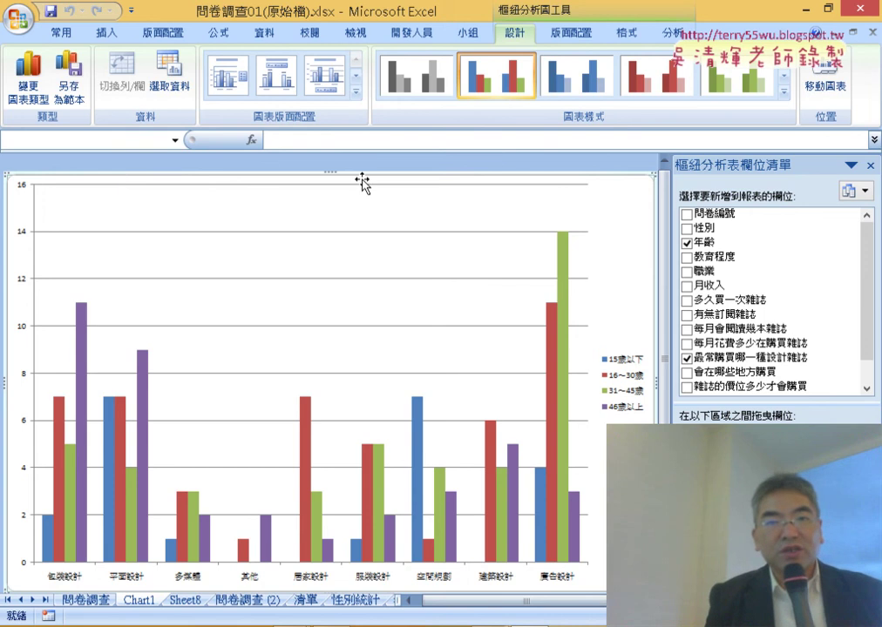
# Step: Open the Chart Title placement options on the PivotChart Tools Layout tab
pyautogui.click(574, 34)
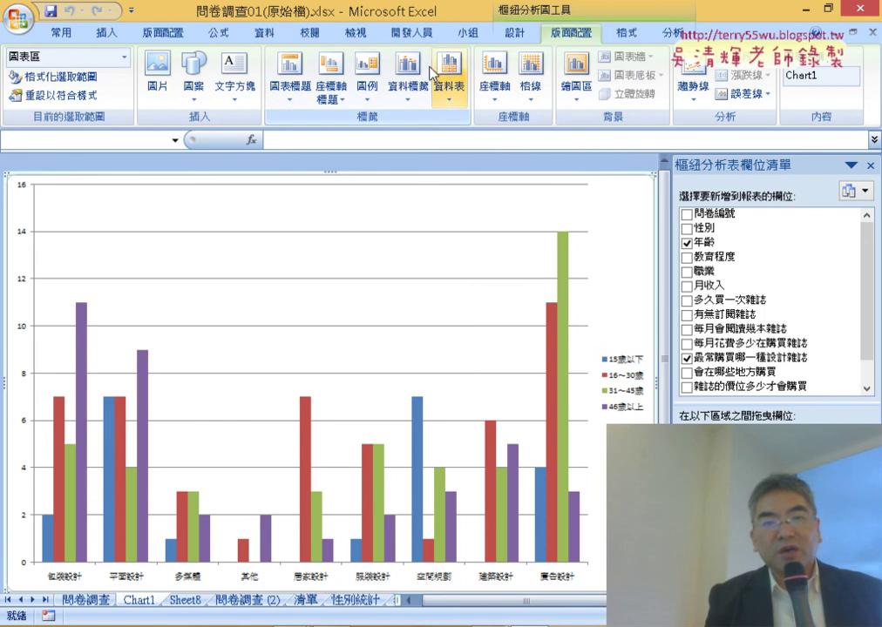
pyautogui.click(282, 105)
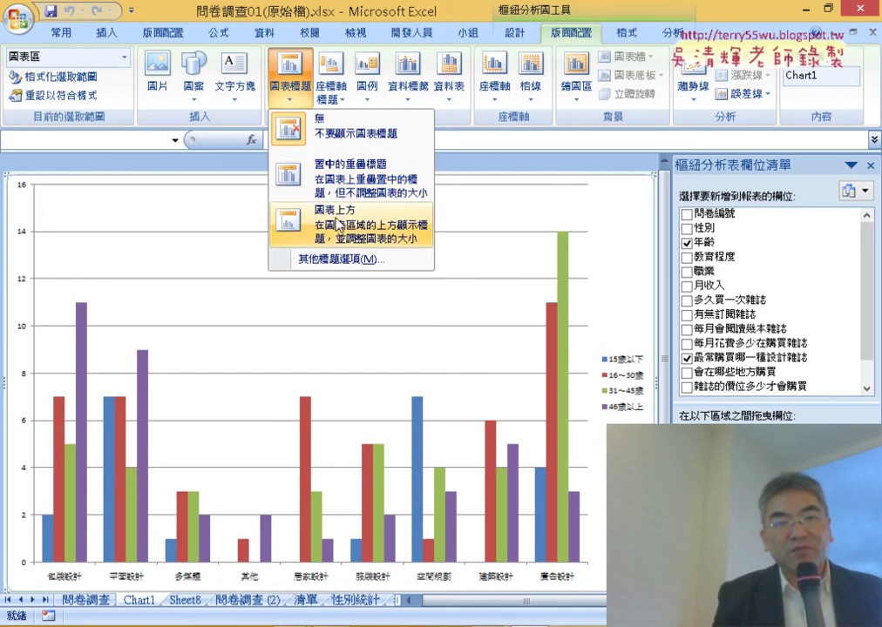
# Step: Add an Above Chart title and replace its placeholder with 最常購買設計雜誌年齡報表
pyautogui.click(339, 224)
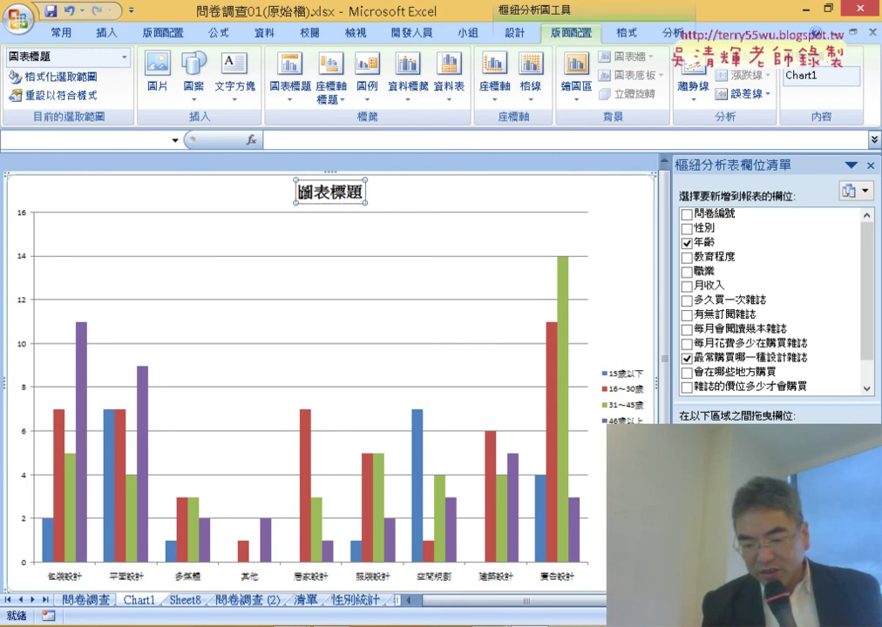
pyautogui.doubleClick(358, 191)
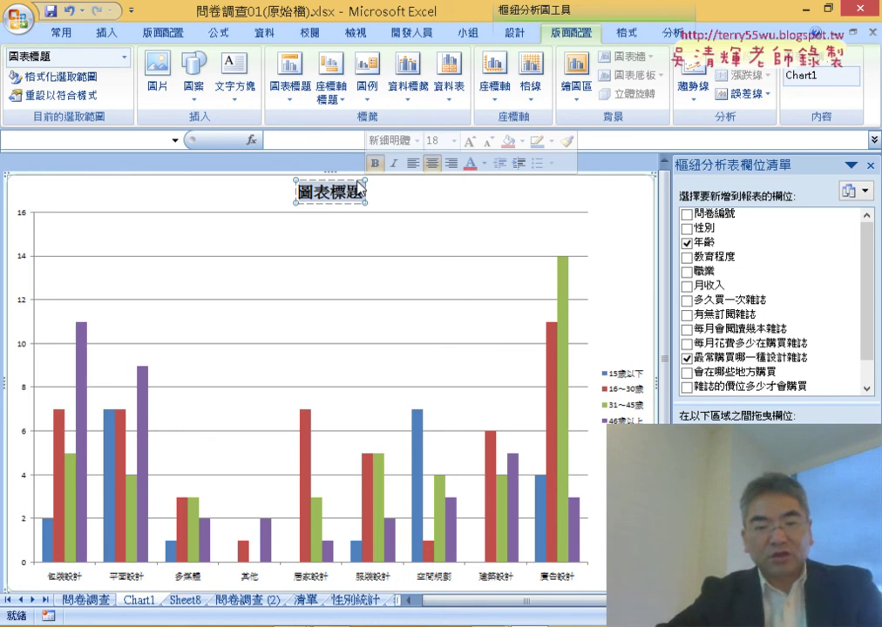
pyautogui.press('Delete')
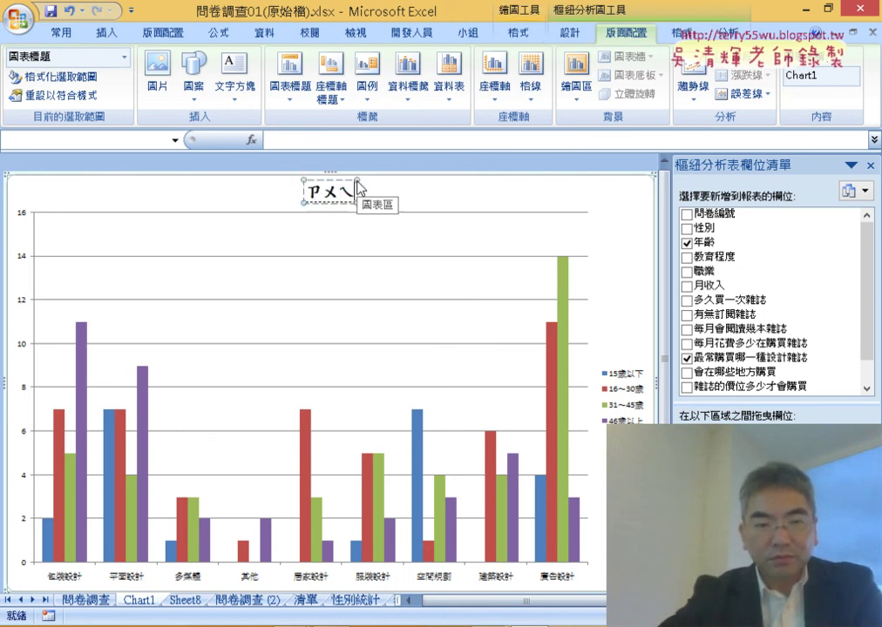
pyautogui.write('最ㄔㄤ6')
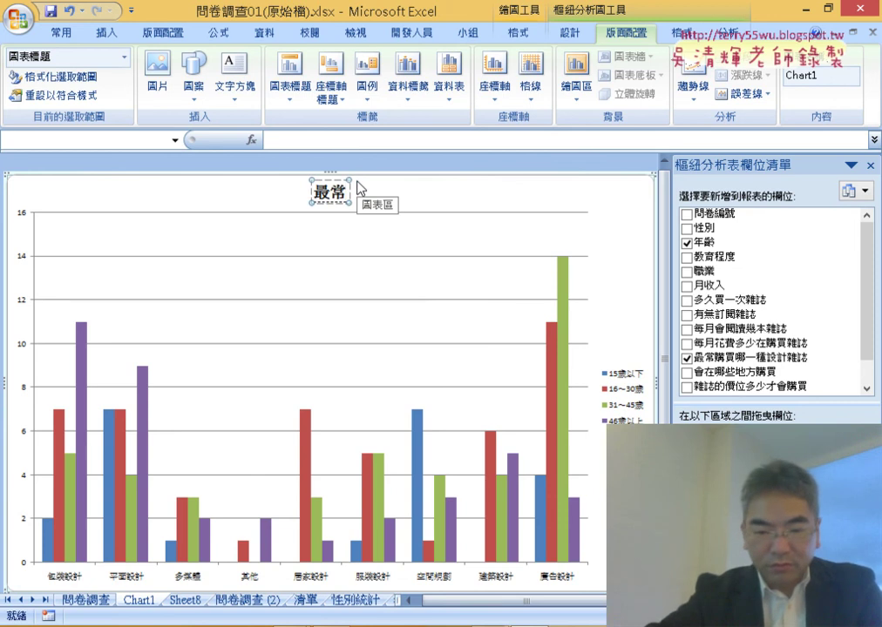
pyautogui.write('《文')
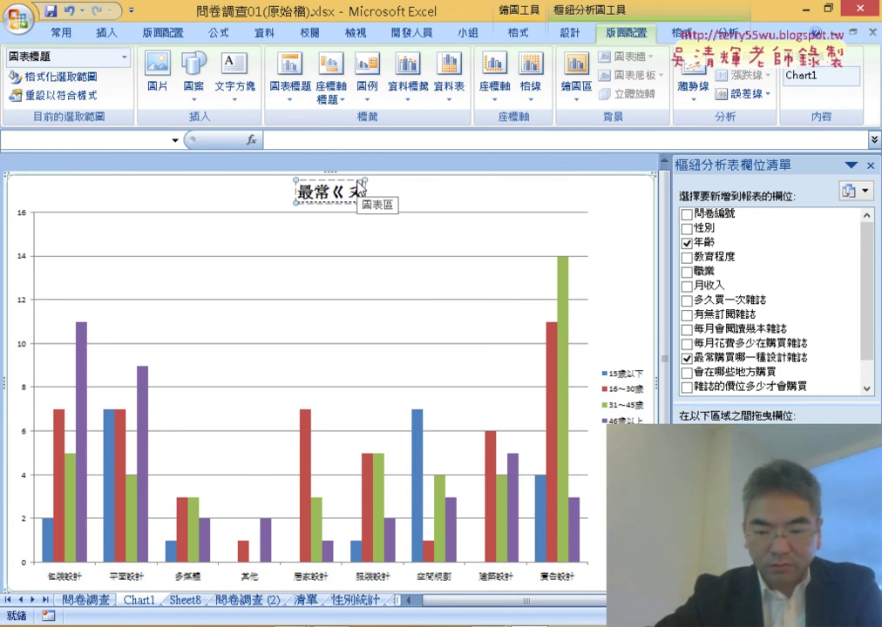
pyautogui.write('4ㄇ')
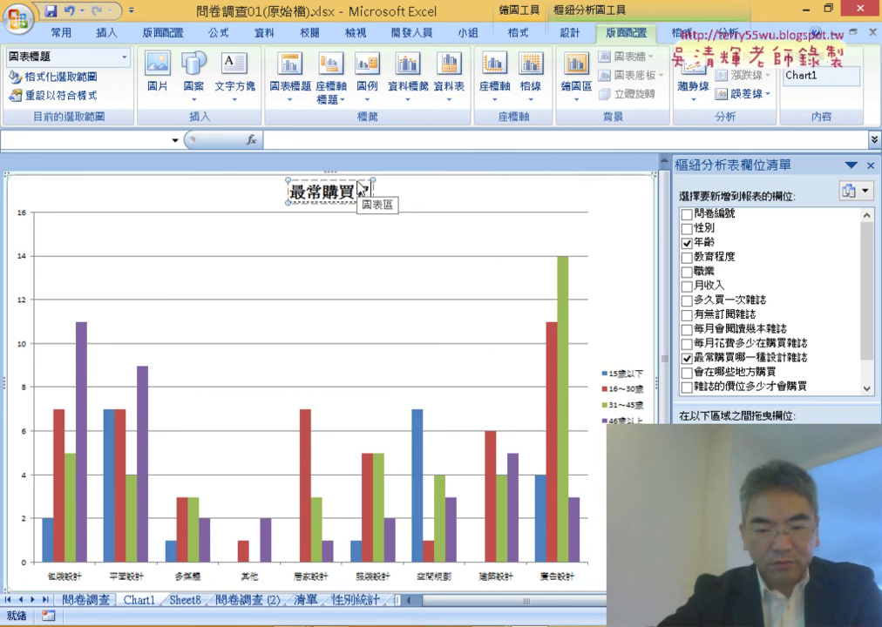
pyautogui.write('設計ㄌㄟ')
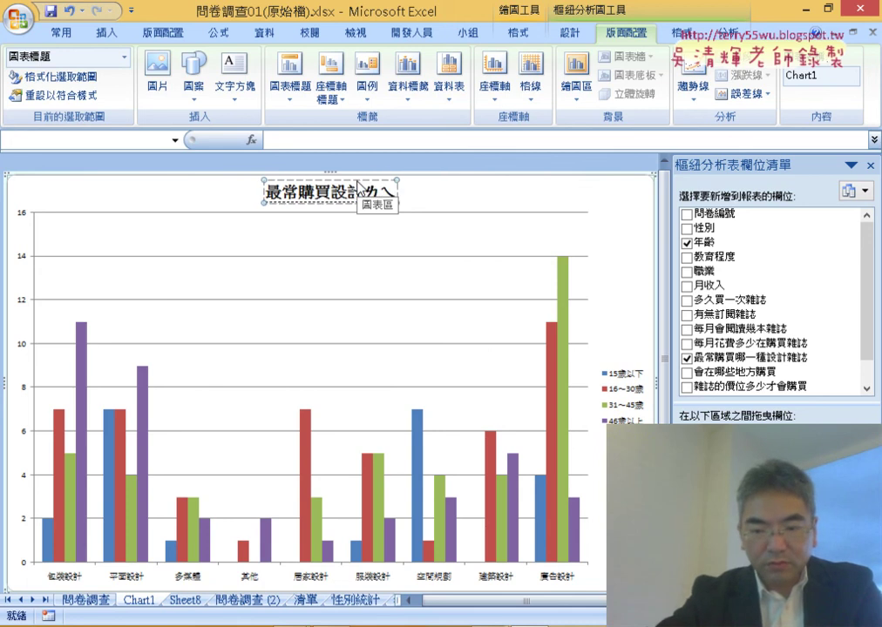
pyautogui.press('BackSpace')
pyautogui.press('BackSpace')
pyautogui.write('ㄗㄚ')
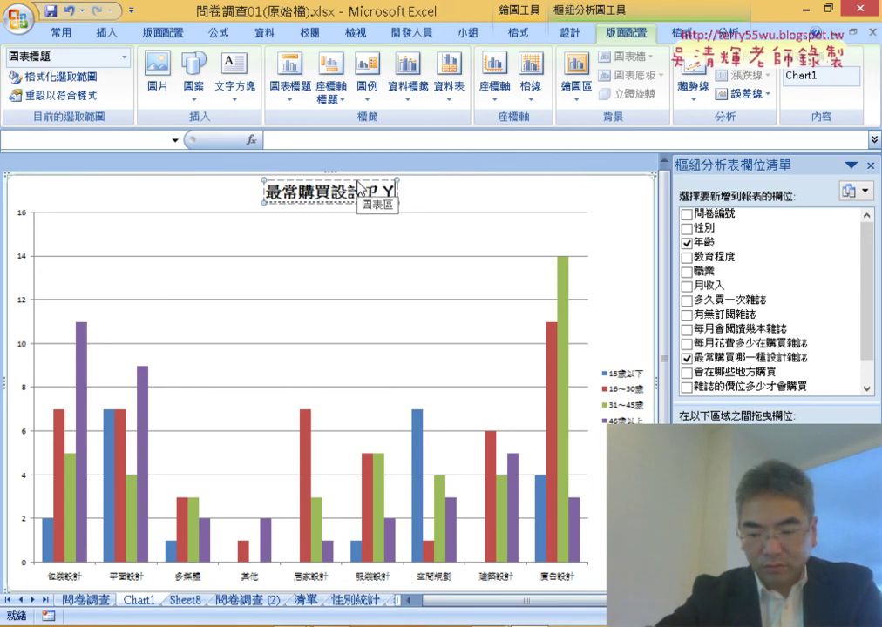
pyautogui.press('space')
pyautogui.write('ㄓ')
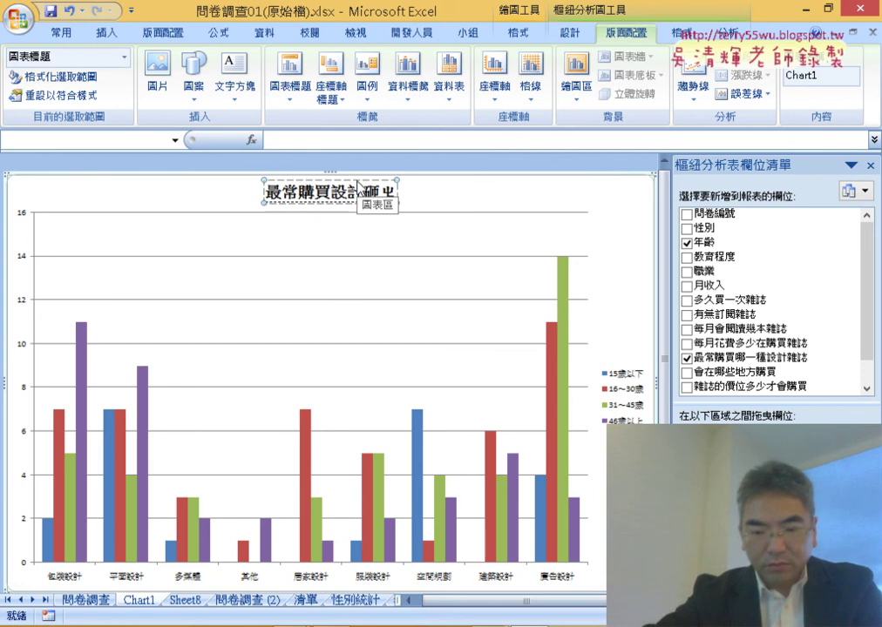
pyautogui.write('4s')
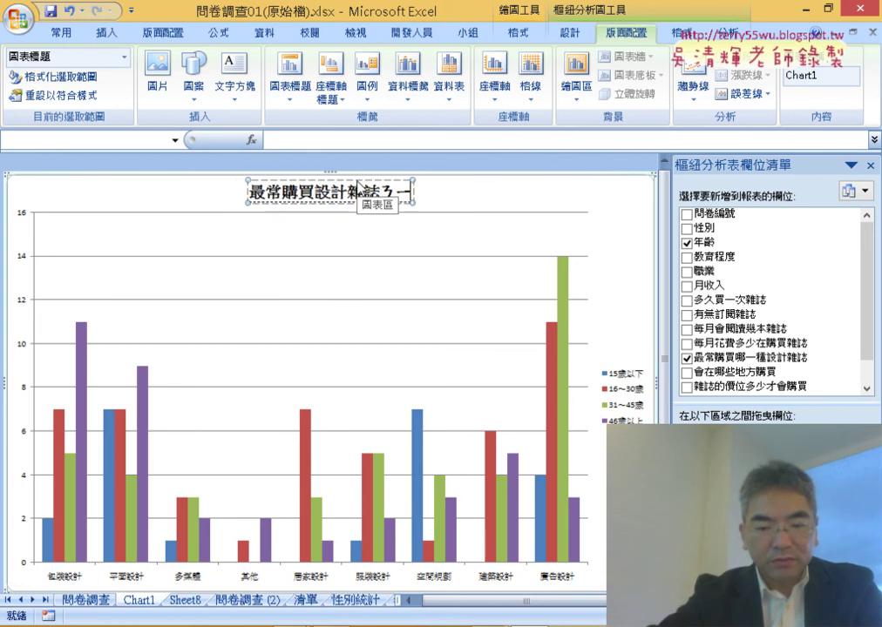
pyautogui.write('u06xu/6')
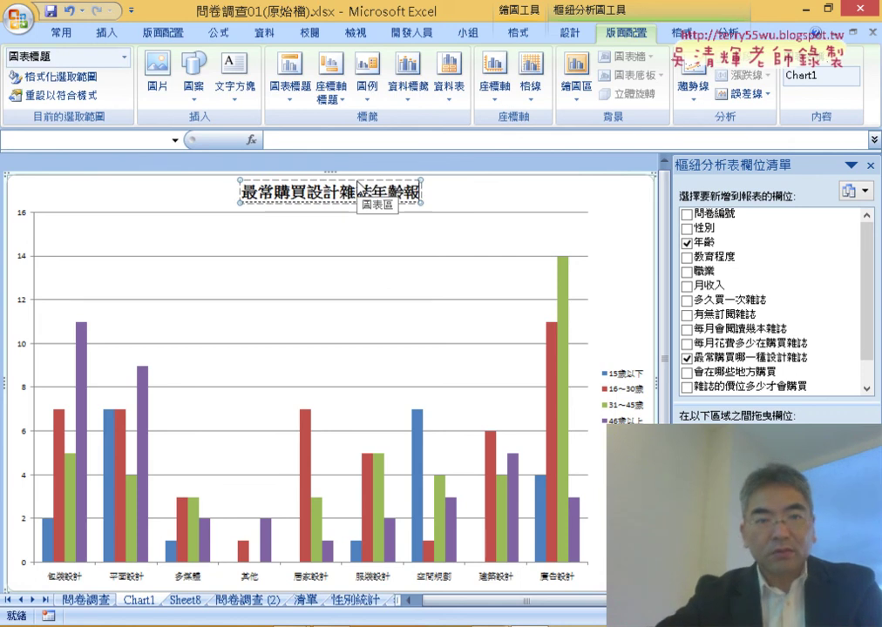
pyautogui.write('1l41ul3')
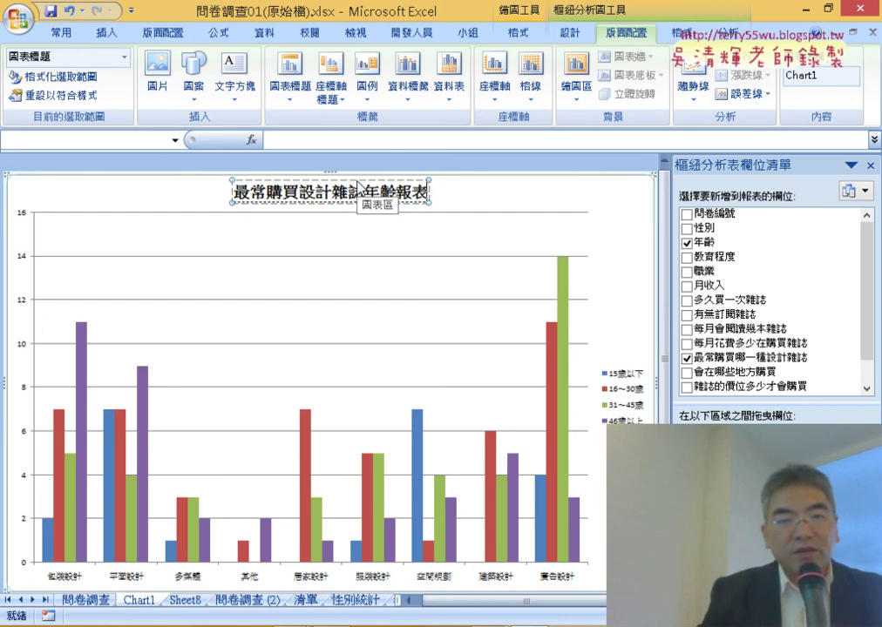
pyautogui.press('Escape')
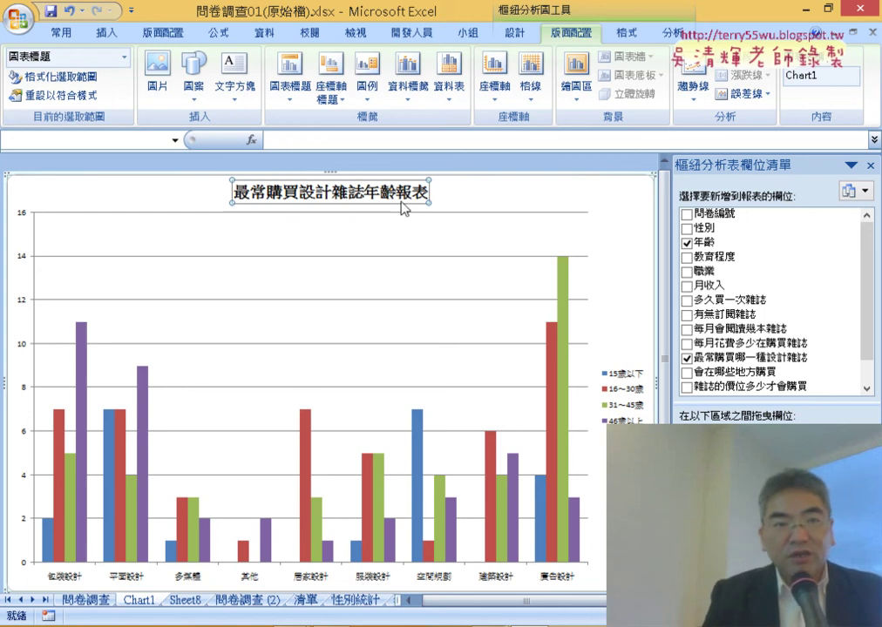
# Step: Format the chart title as 24 pt 微軟正黑體 in red font
pyautogui.click(62, 33)
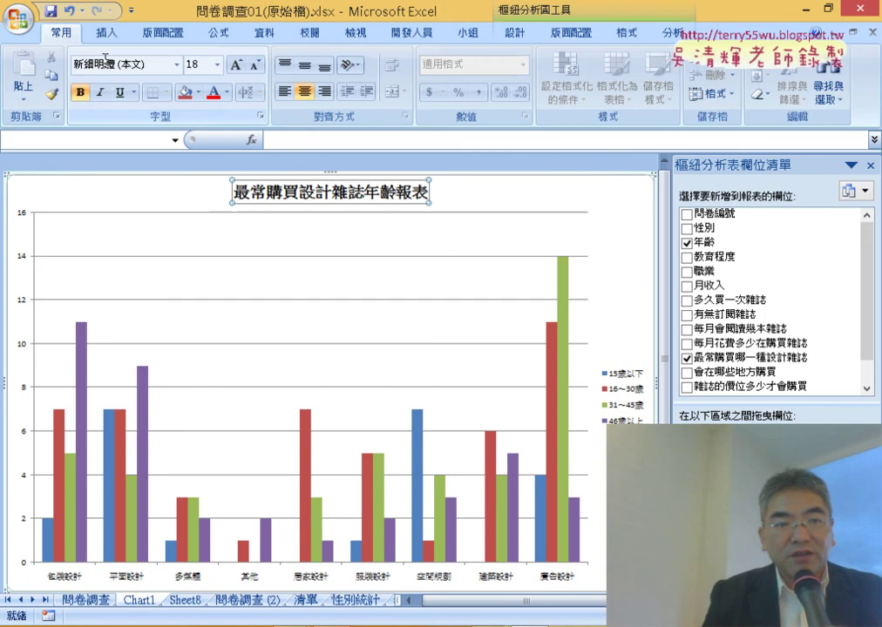
pyautogui.click(217, 65)
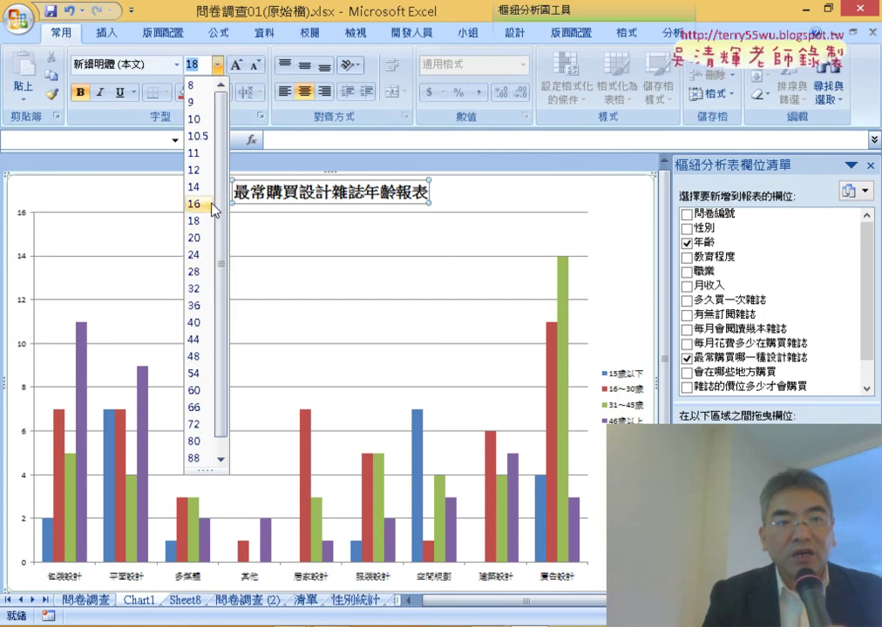
pyautogui.click(195, 254)
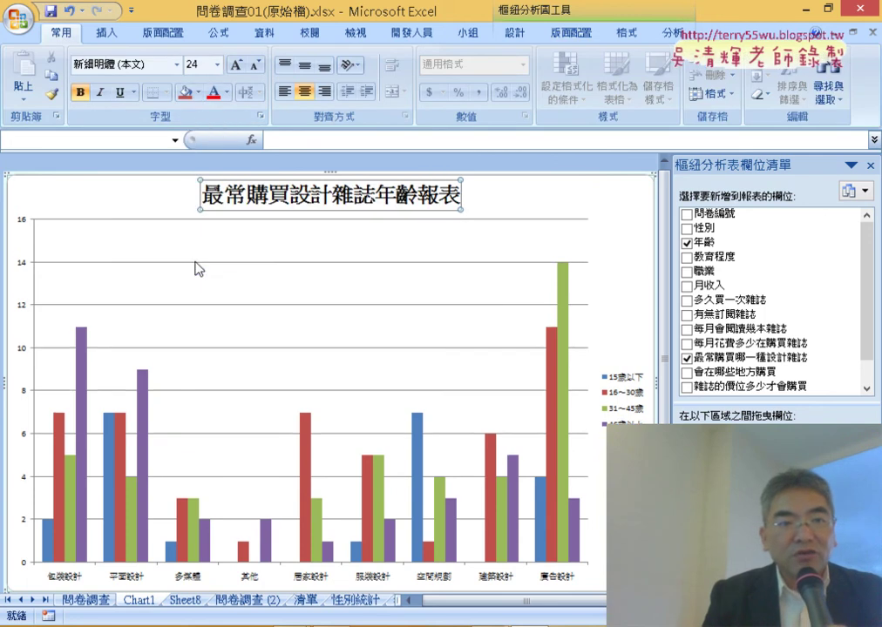
pyautogui.click(177, 65)
pyautogui.click(159, 208)
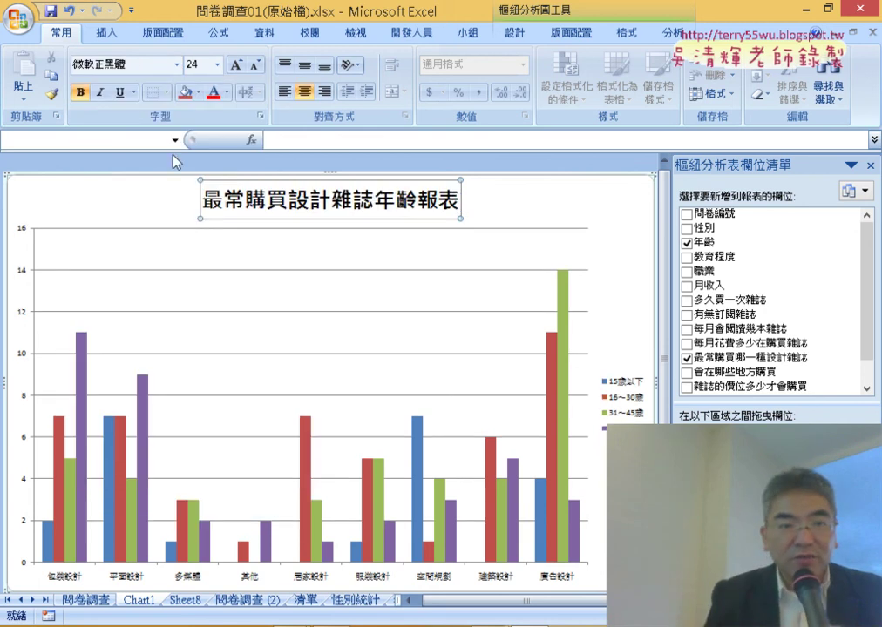
pyautogui.click(213, 92)
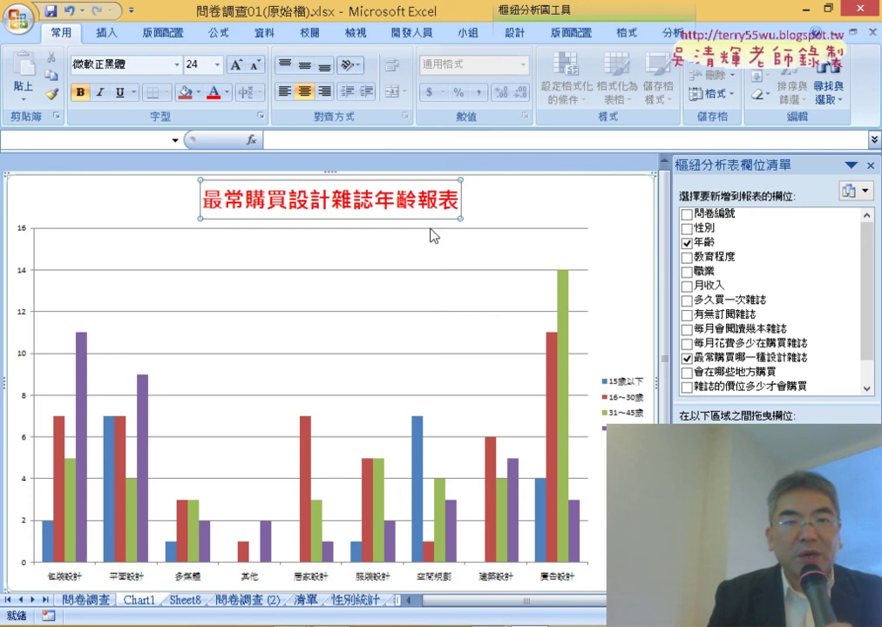
# Step: Show the chart legend at the top, under the title
pyautogui.click(562, 33)
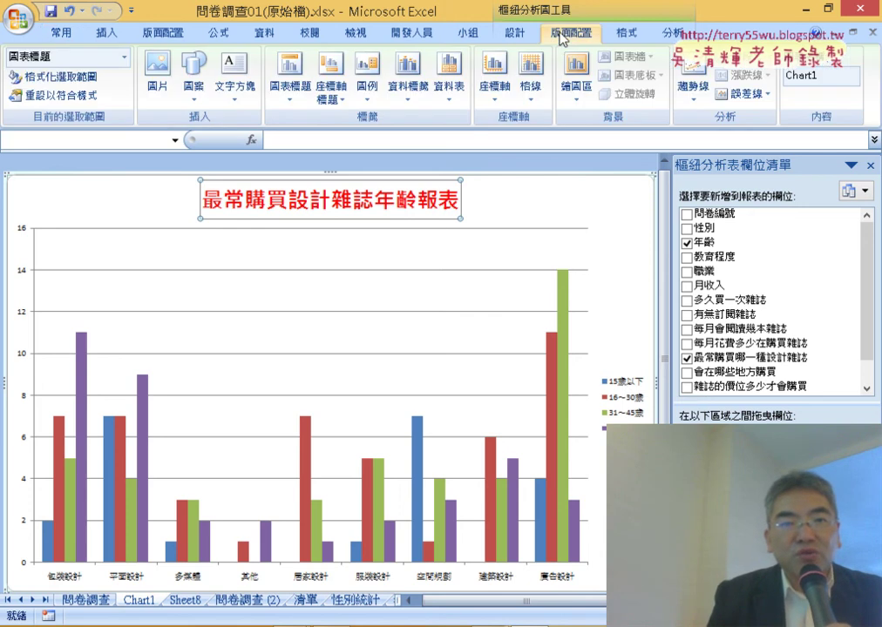
pyautogui.click(367, 85)
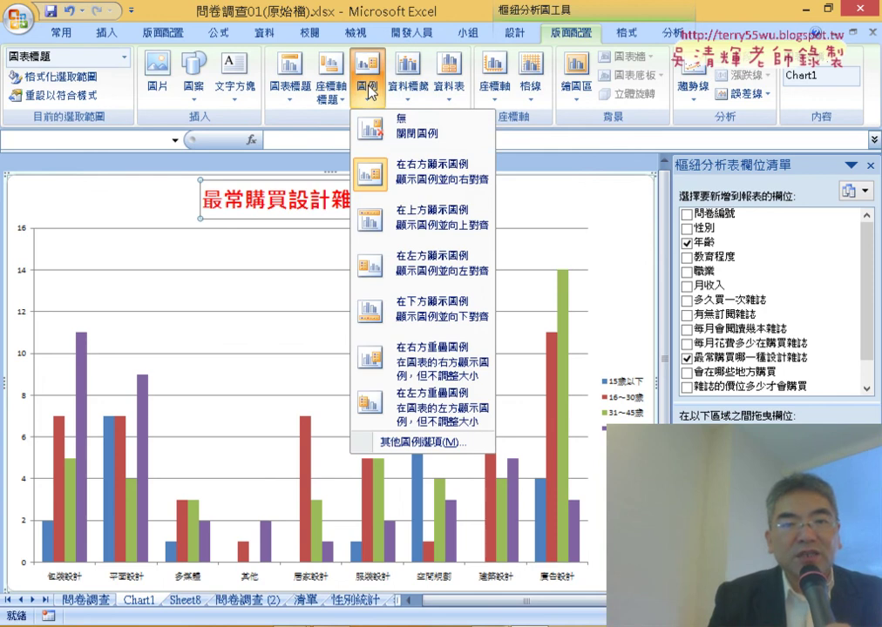
pyautogui.click(397, 233)
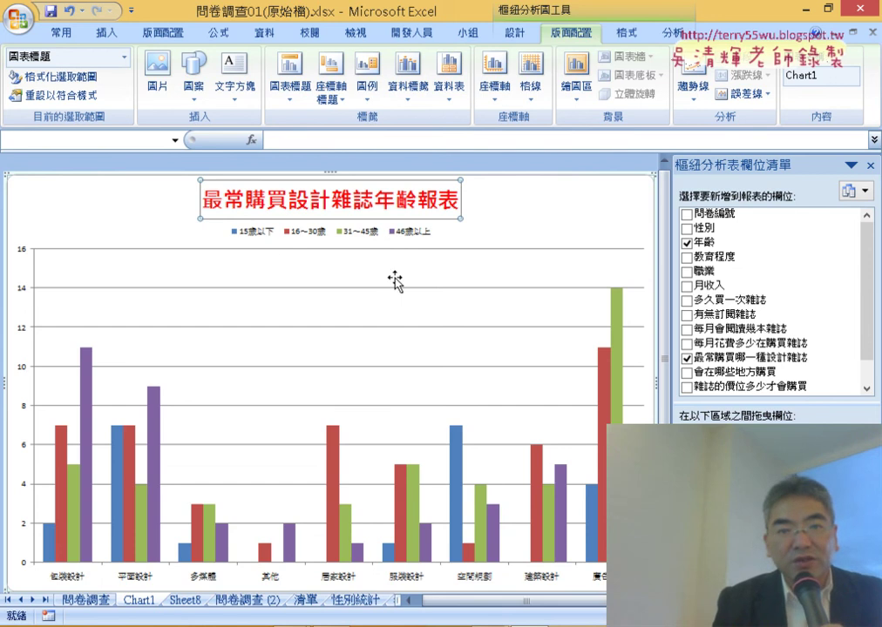
# Step: Add major and minor primary horizontal gridlines plus primary vertical gridlines
pyautogui.click(530, 82)
pyautogui.moveTo(571, 120)
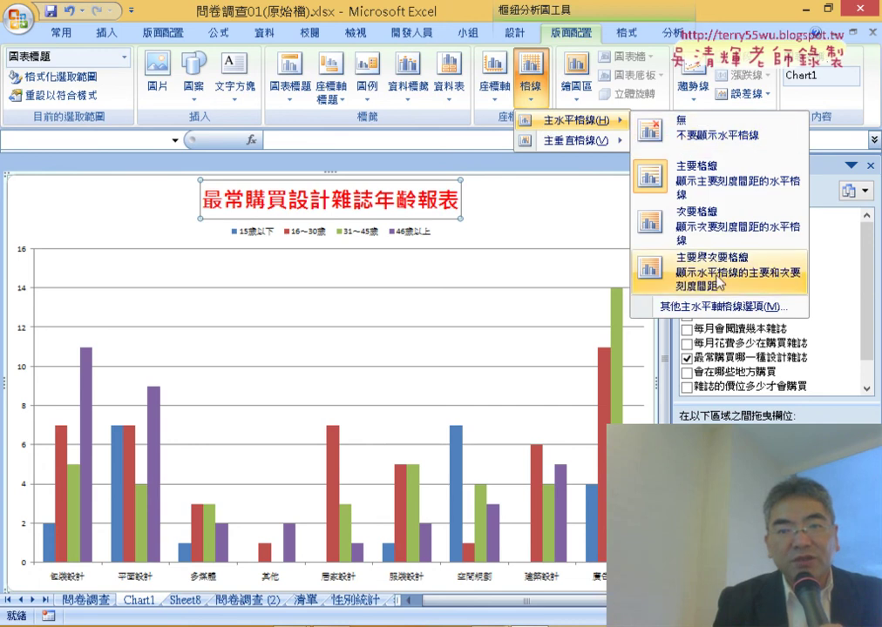
pyautogui.click(720, 281)
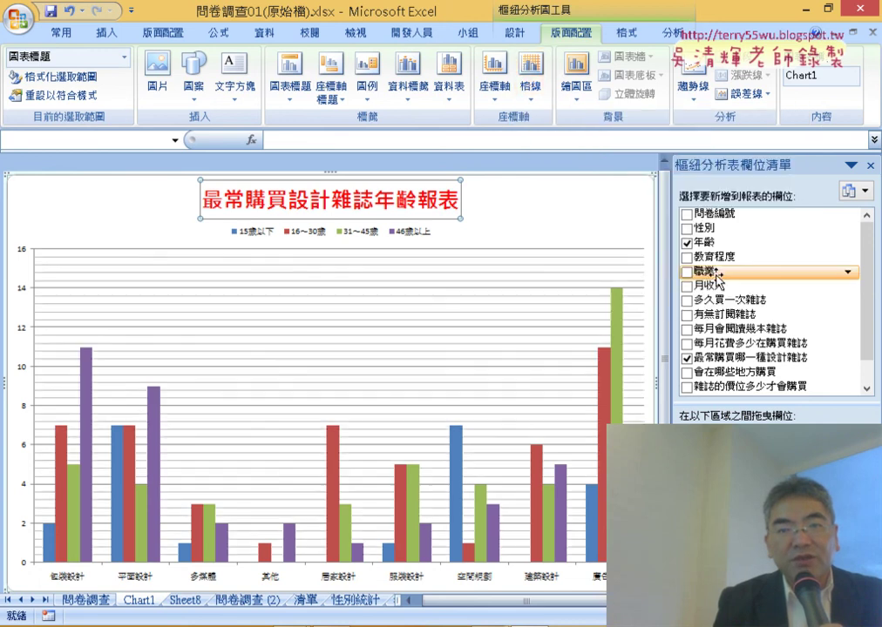
pyautogui.click(520, 101)
pyautogui.moveTo(575, 141)
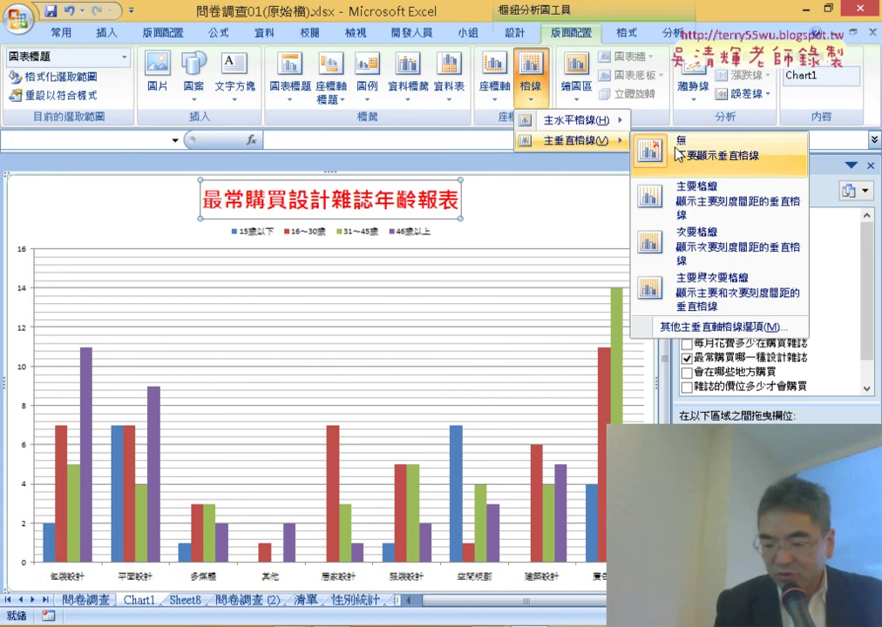
pyautogui.click(720, 287)
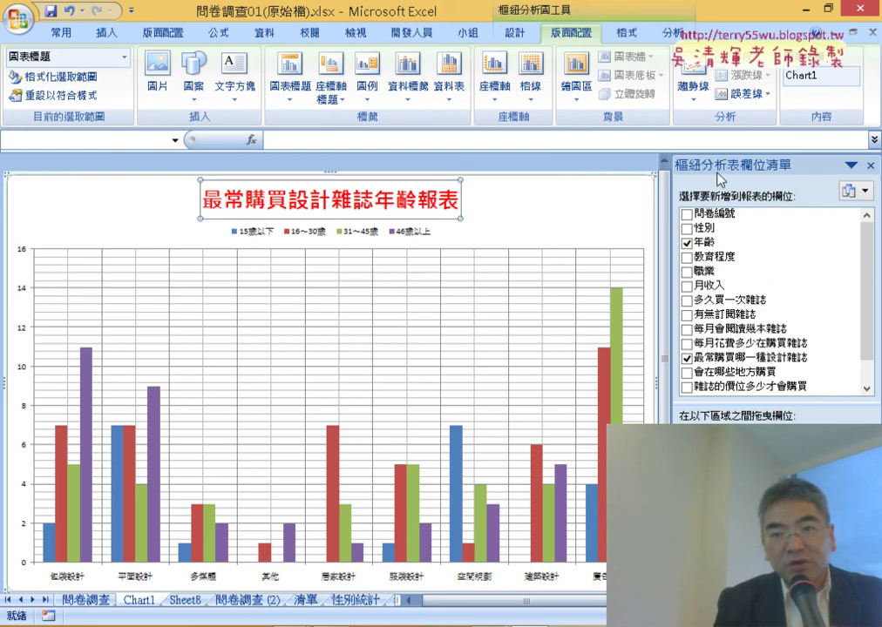
pyautogui.click(870, 166)
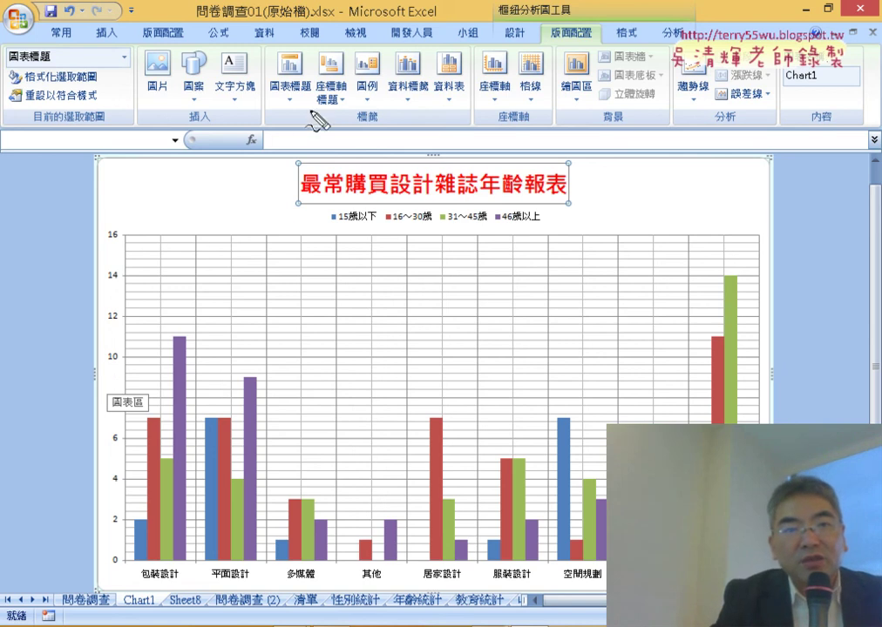
pyautogui.moveTo(321, 113); pyautogui.dragTo(341, 109)
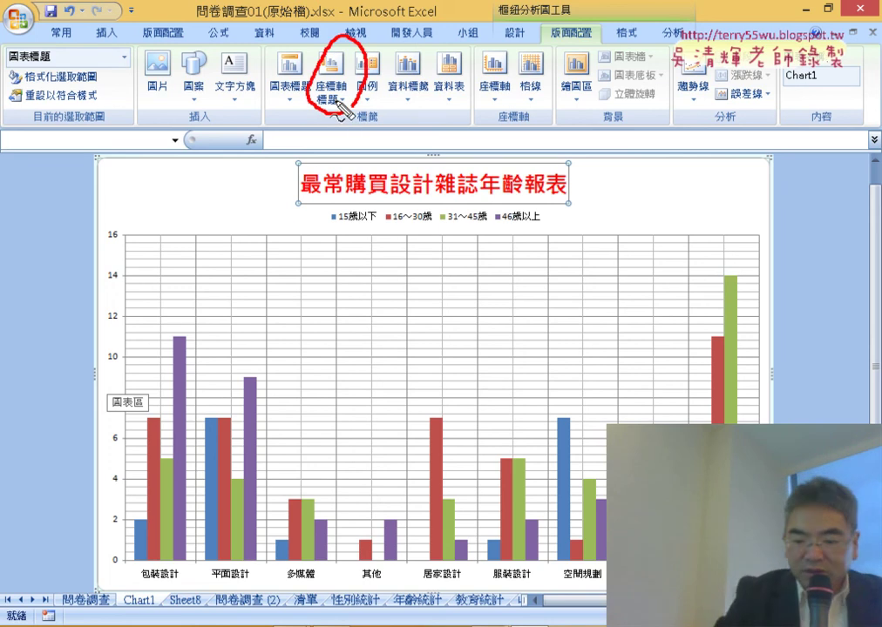
pyautogui.press('Escape')
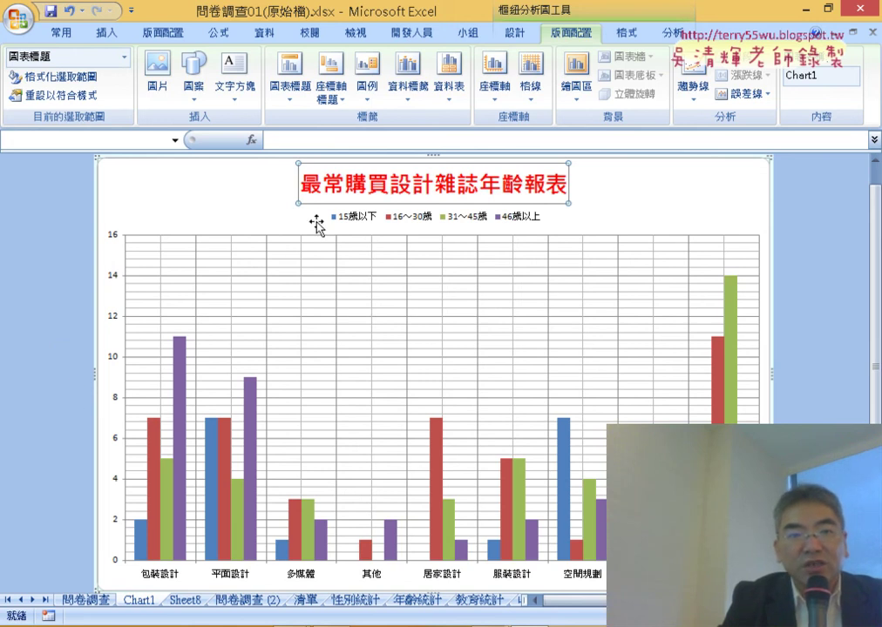
# Step: Add a Vertical Title primary vertical axis title reading 人數
pyautogui.click(338, 103)
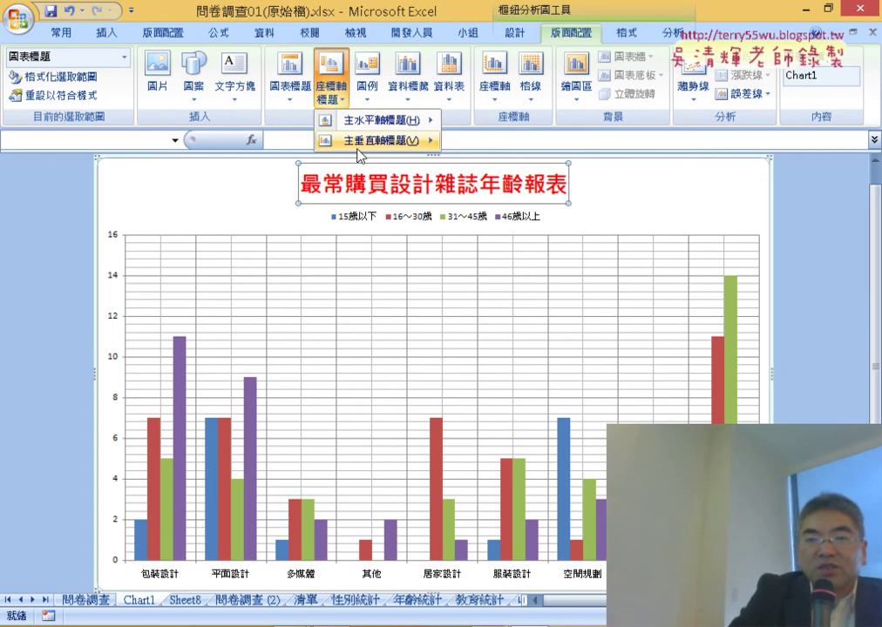
pyautogui.click(360, 146)
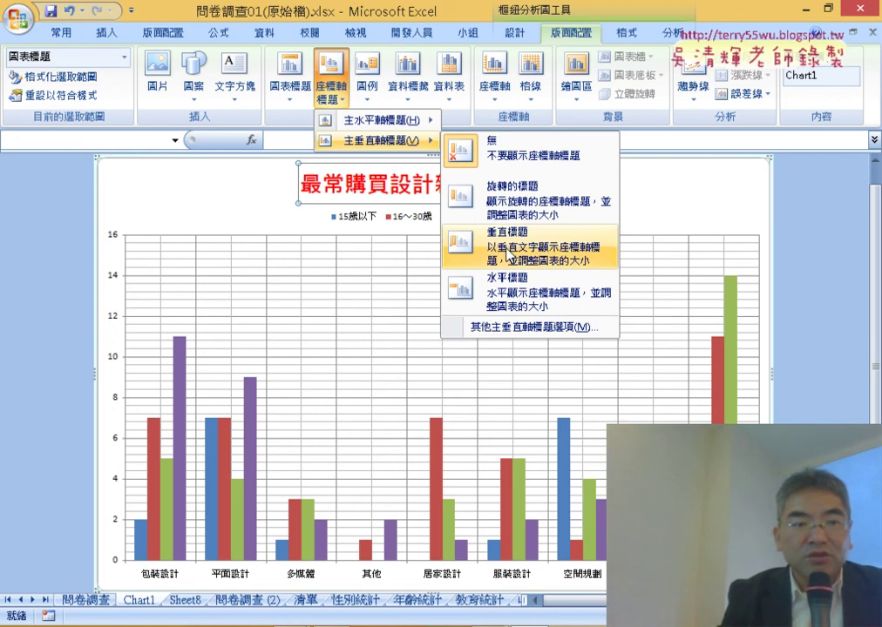
pyautogui.click(508, 255)
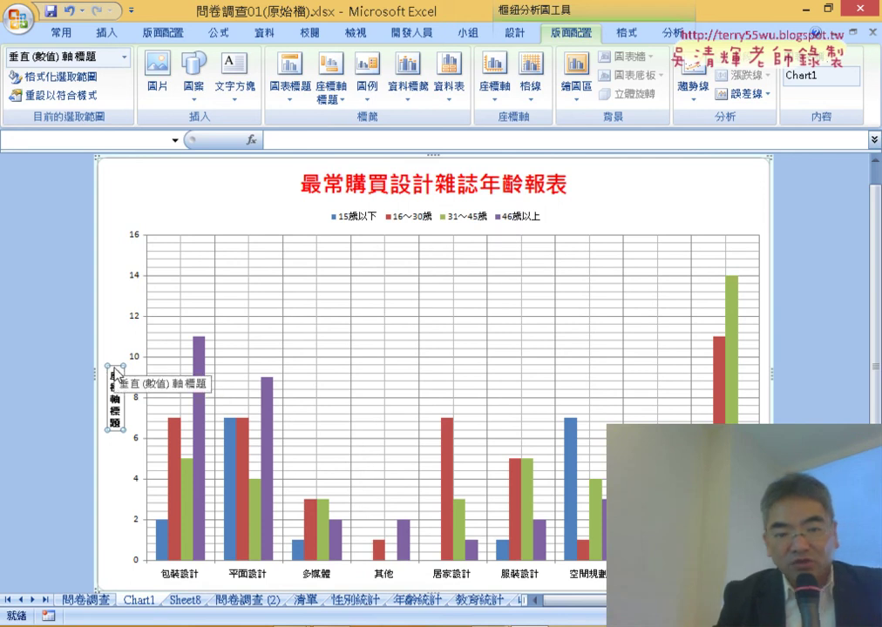
pyautogui.click(114, 382)
pyautogui.moveTo(127, 377); pyautogui.dragTo(118, 428)
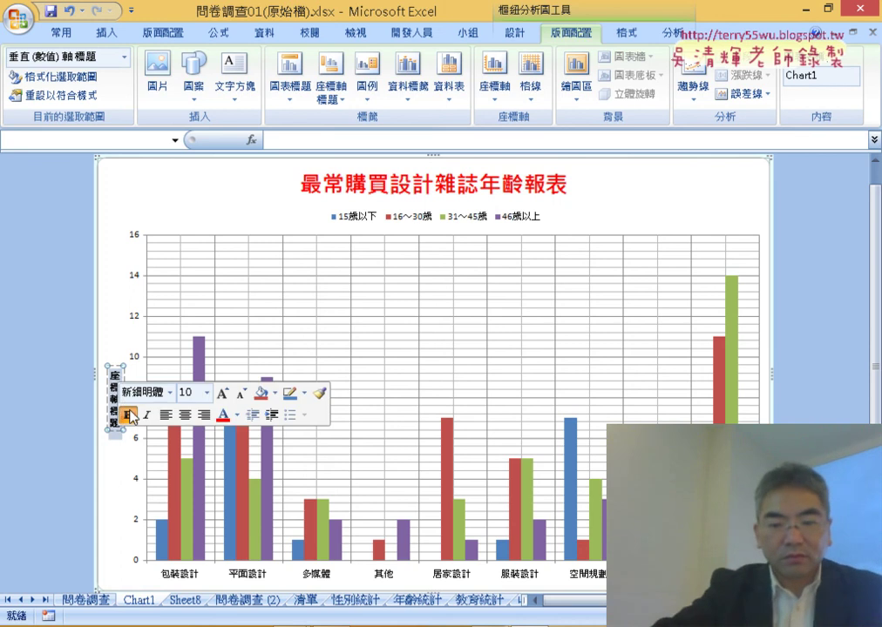
pyautogui.write('ㄣ人數')
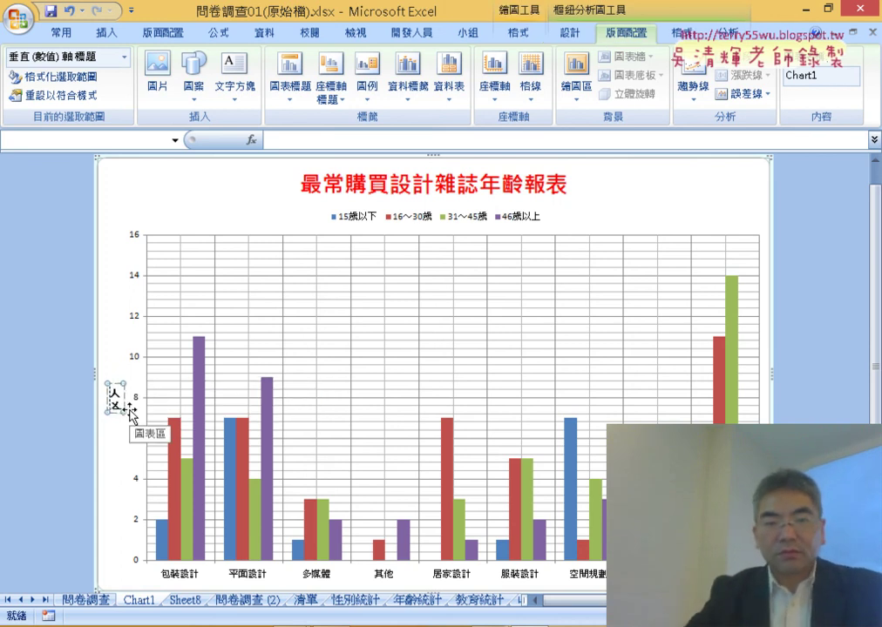
pyautogui.press('Escape')
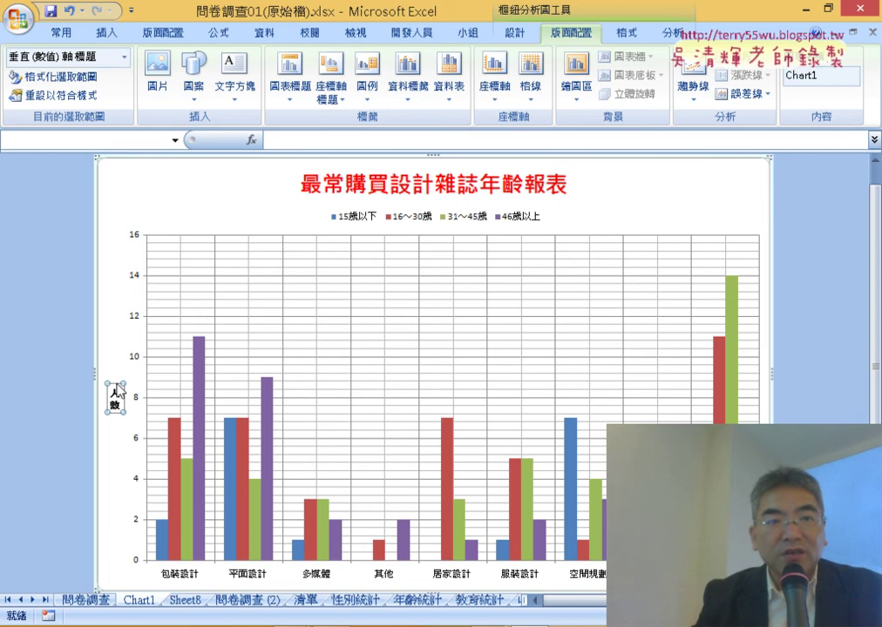
# Step: Make the 人數 axis title 16 pt and red
pyautogui.click(76, 35)
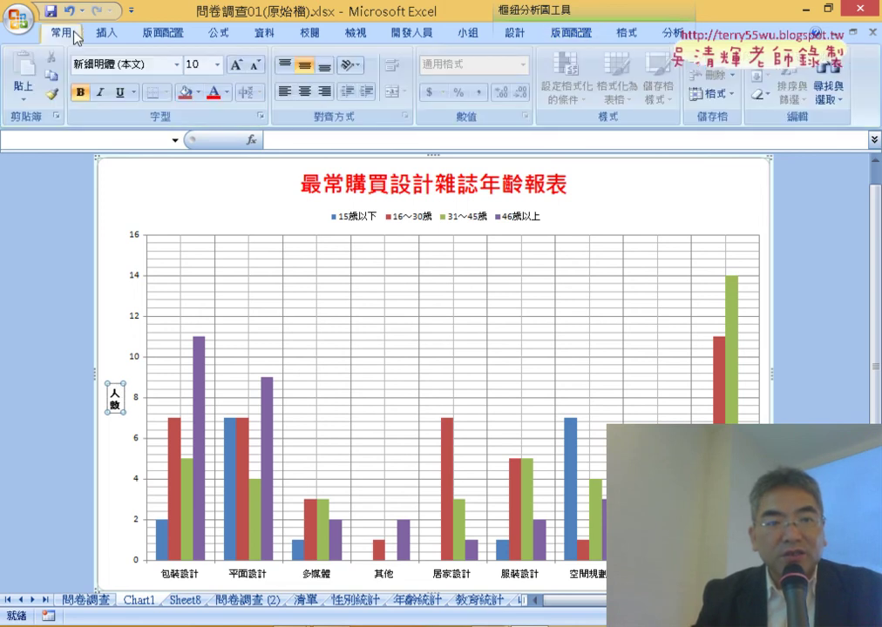
pyautogui.click(218, 65)
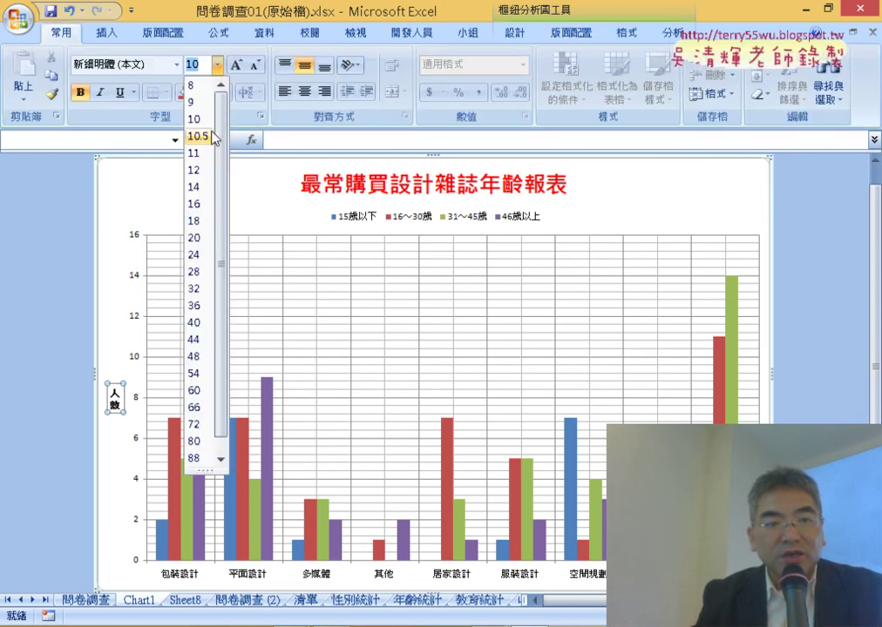
pyautogui.click(199, 204)
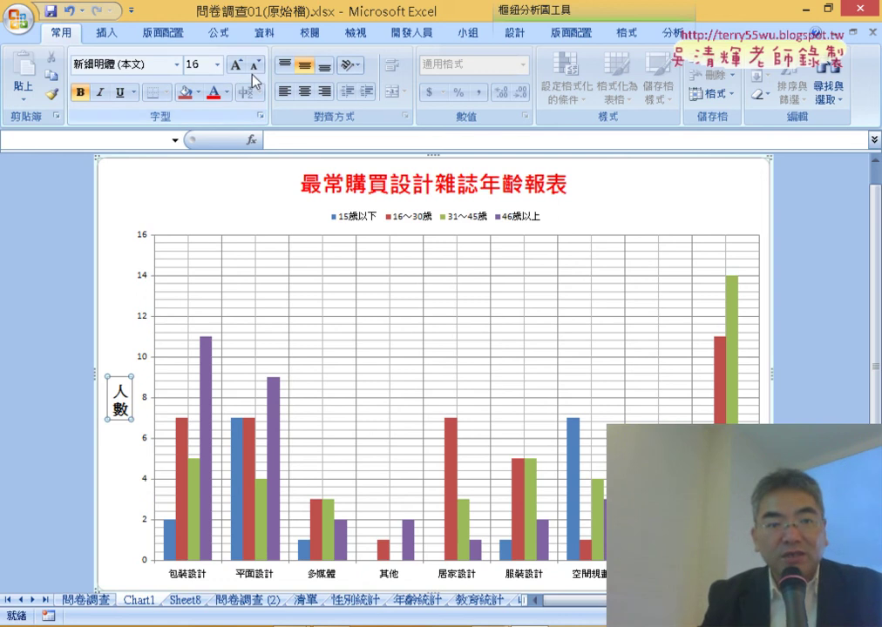
pyautogui.click(214, 96)
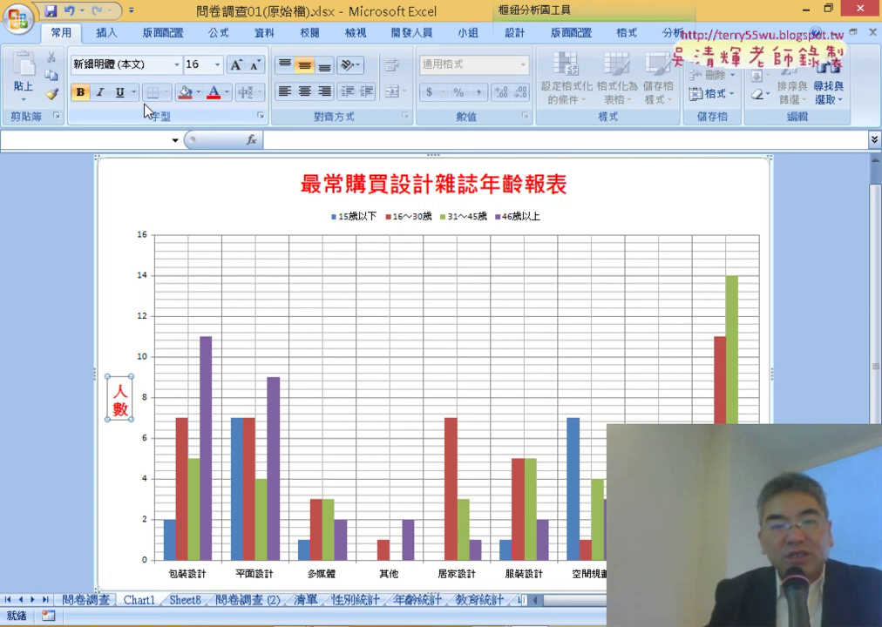
# Step: Format the bottom category labels as 12 pt 微軟正黑體 in dark blue
pyautogui.click(201, 579)
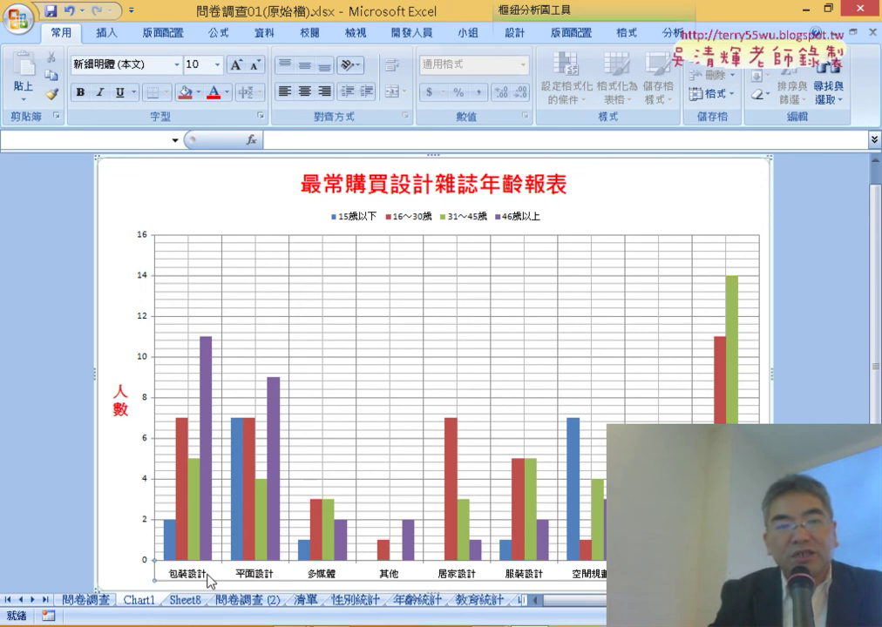
pyautogui.moveTo(282, 574); pyautogui.dragTo(194, 62)
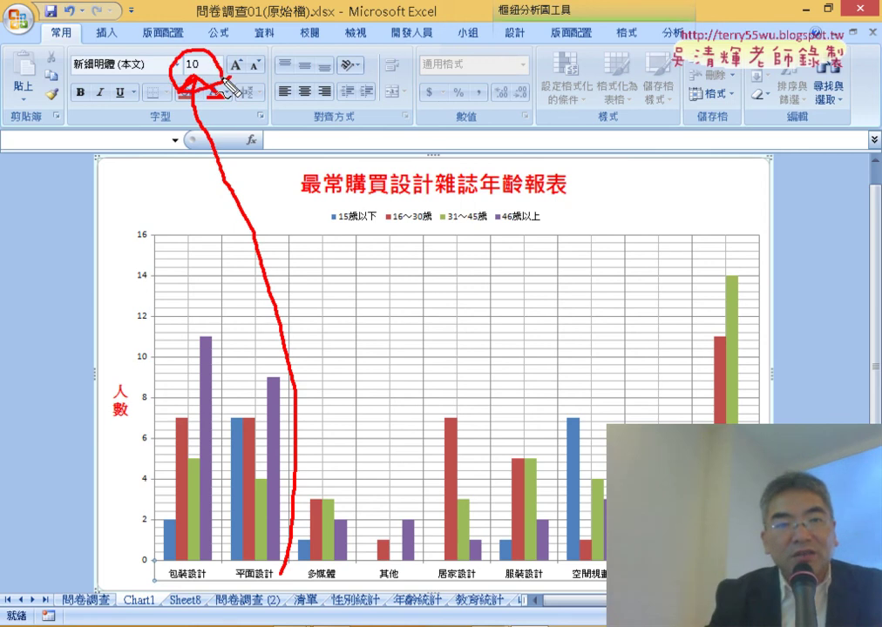
pyautogui.press('Escape')
pyautogui.click(216, 64)
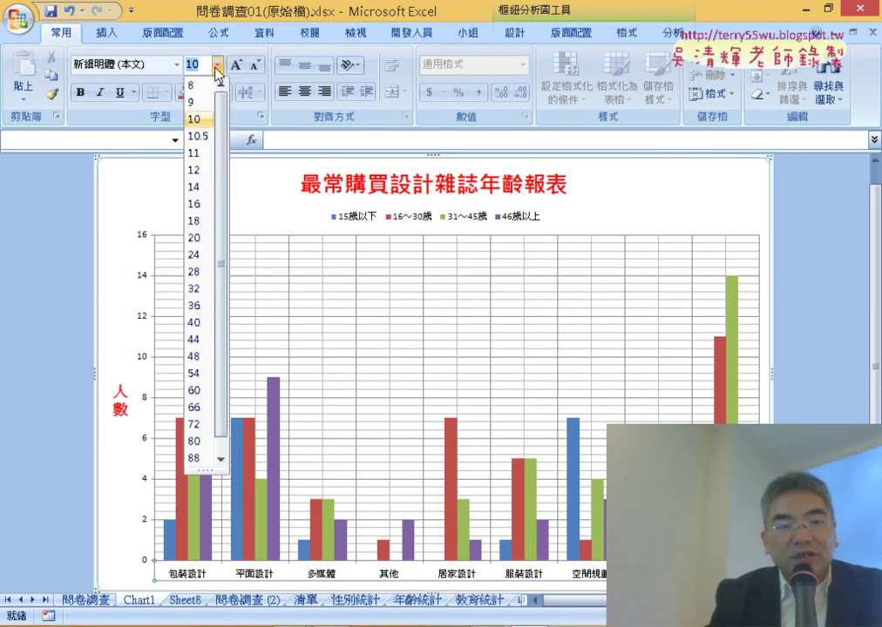
pyautogui.click(206, 171)
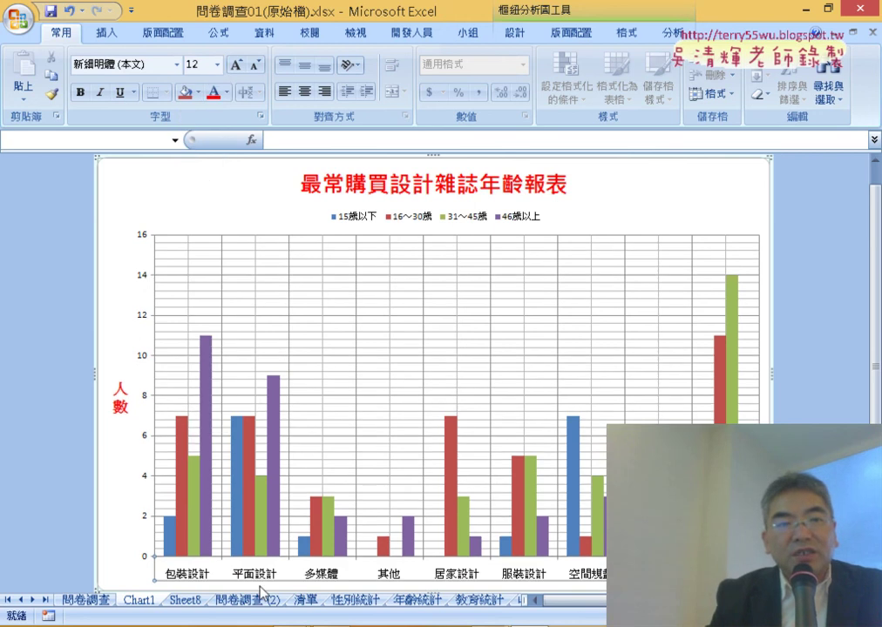
pyautogui.click(179, 65)
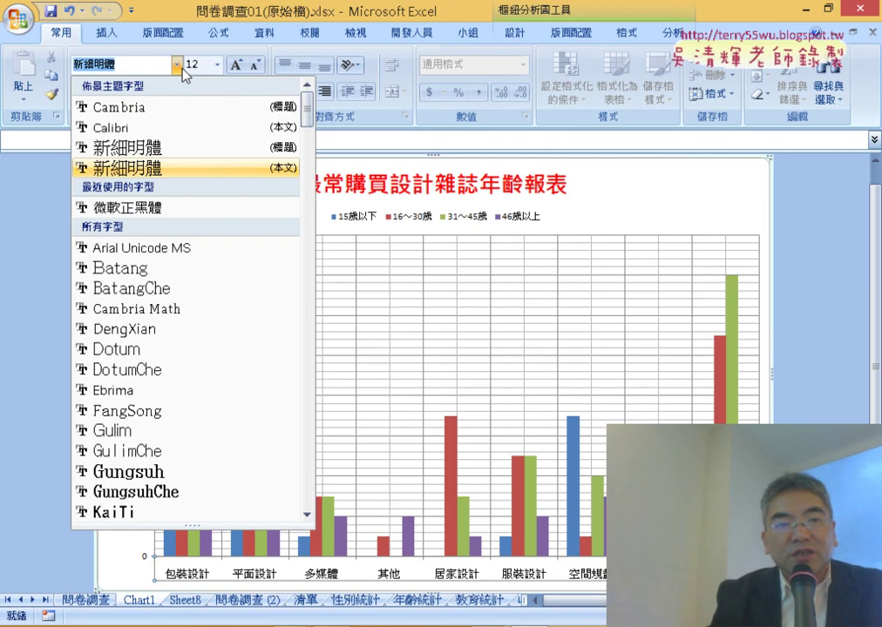
pyautogui.click(173, 210)
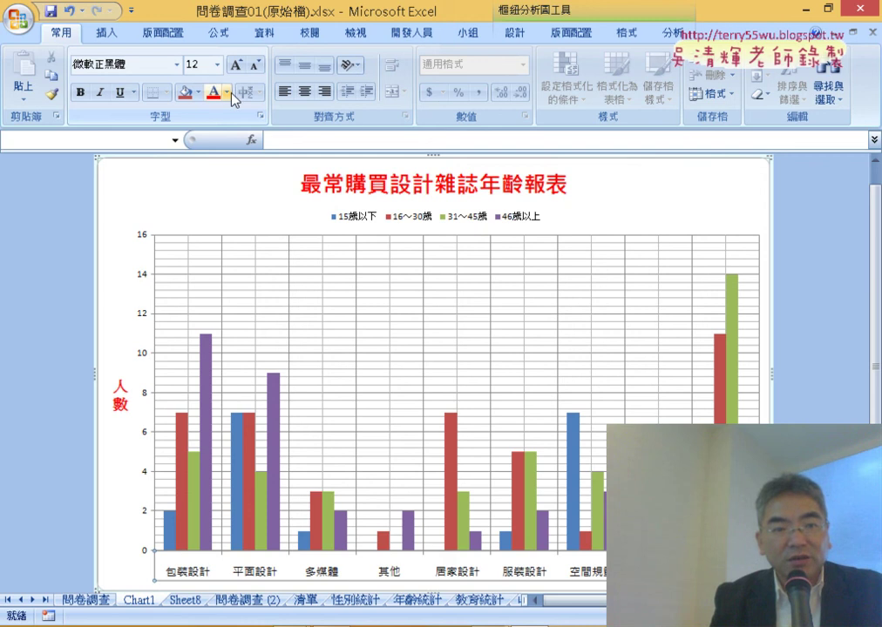
pyautogui.click(226, 93)
pyautogui.click(331, 248)
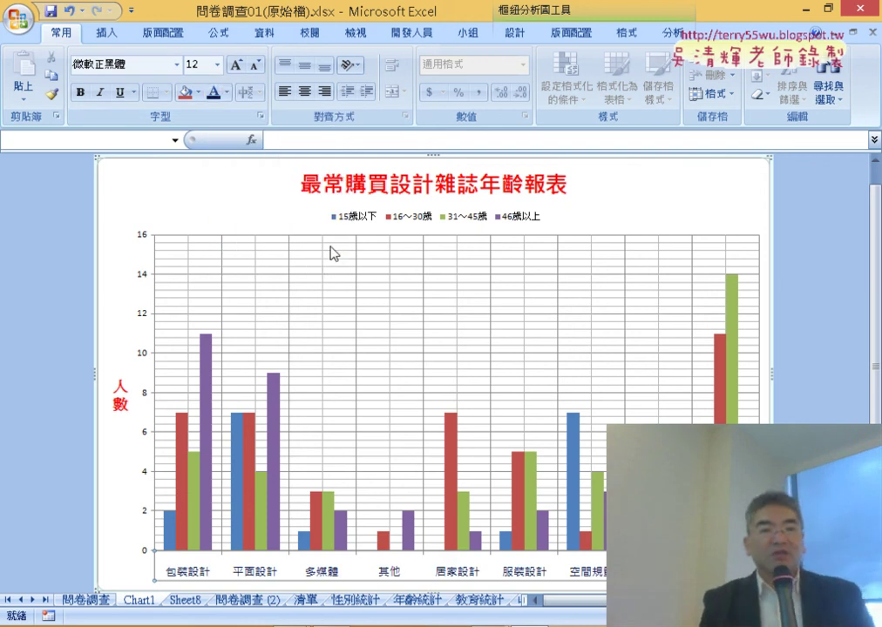
pyautogui.click(668, 183)
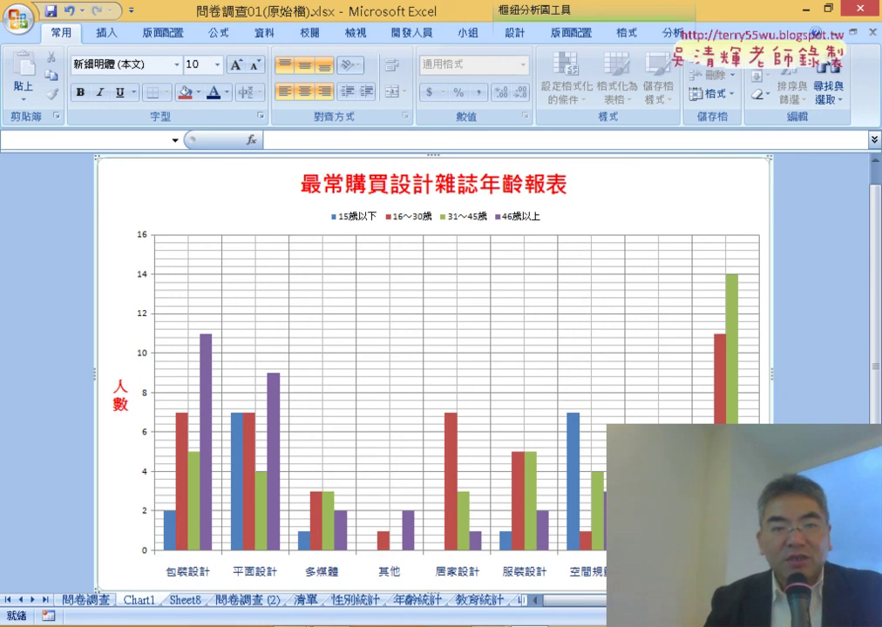
pyautogui.hotkey('alt', 'Tab')
# Step: Scroll to slide 111 and highlight 交叉比對 in its title, then return to Excel
pyautogui.scroll(-1, 472, 405)
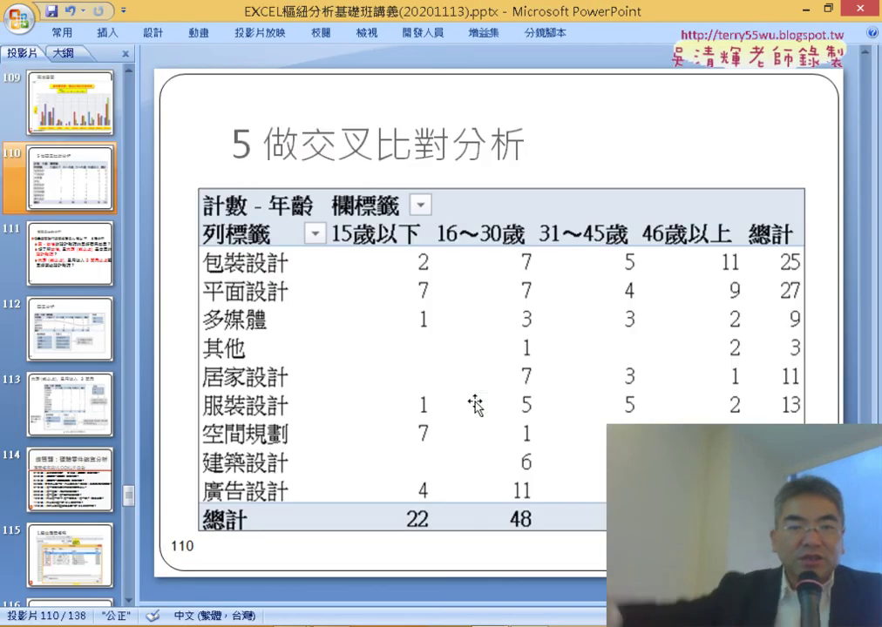
pyautogui.scroll(-1, 475, 405)
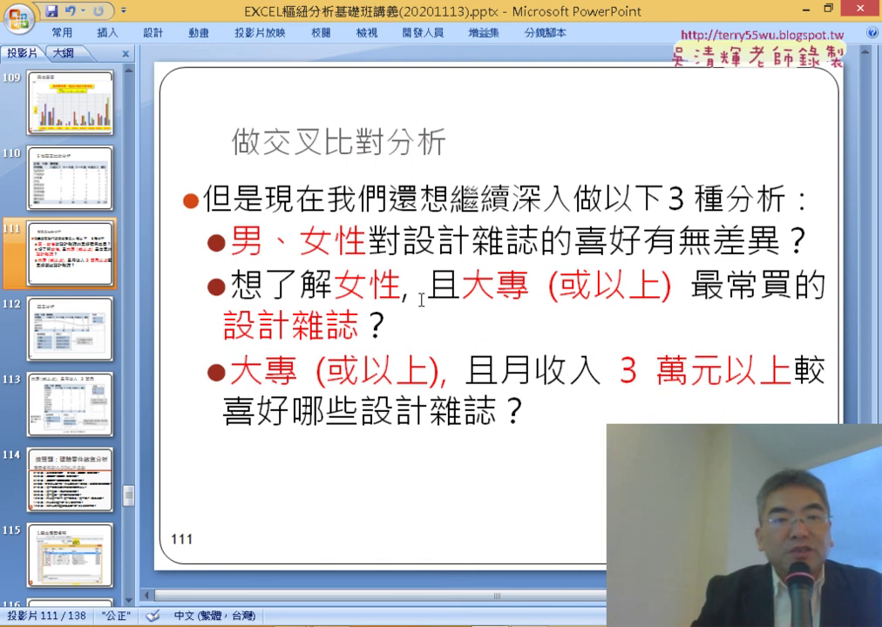
pyautogui.moveTo(262, 143); pyautogui.dragTo(373, 155)
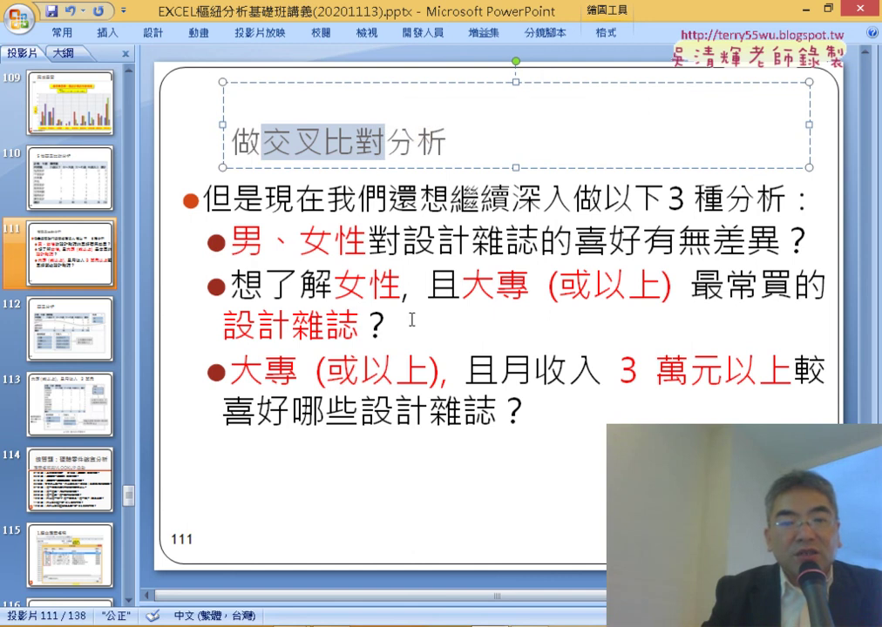
pyautogui.hotkey('alt', 'Tab')
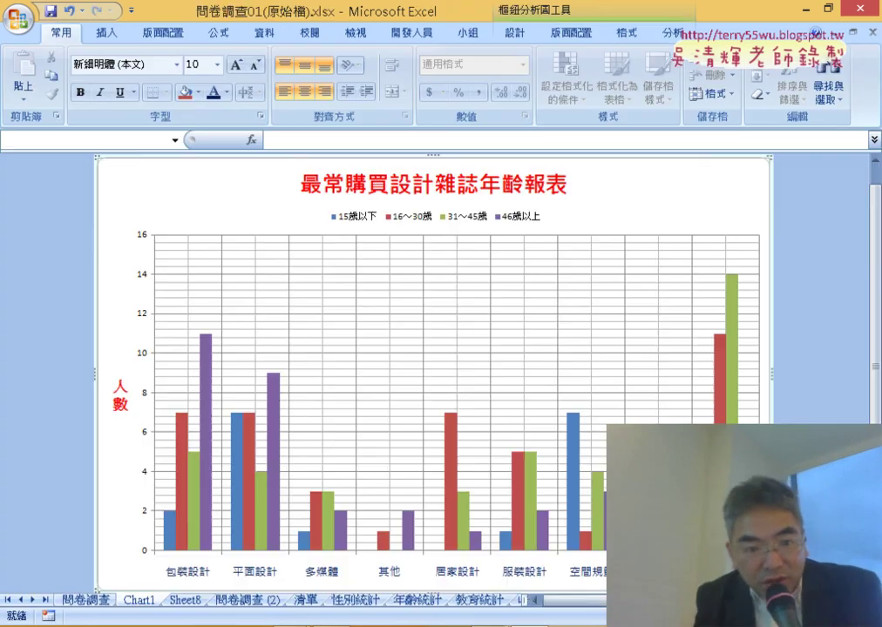
pyautogui.click(185, 600)
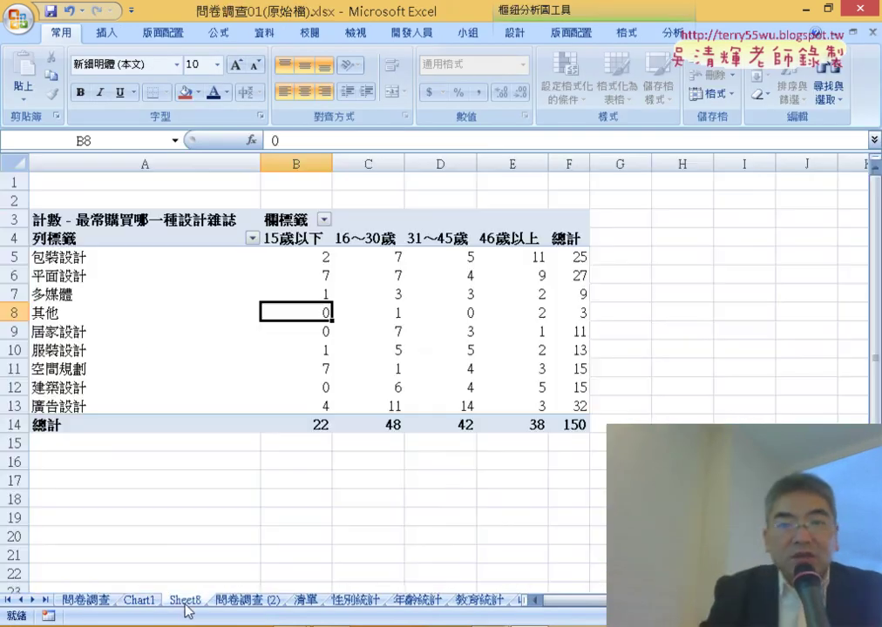
pyautogui.click(382, 343)
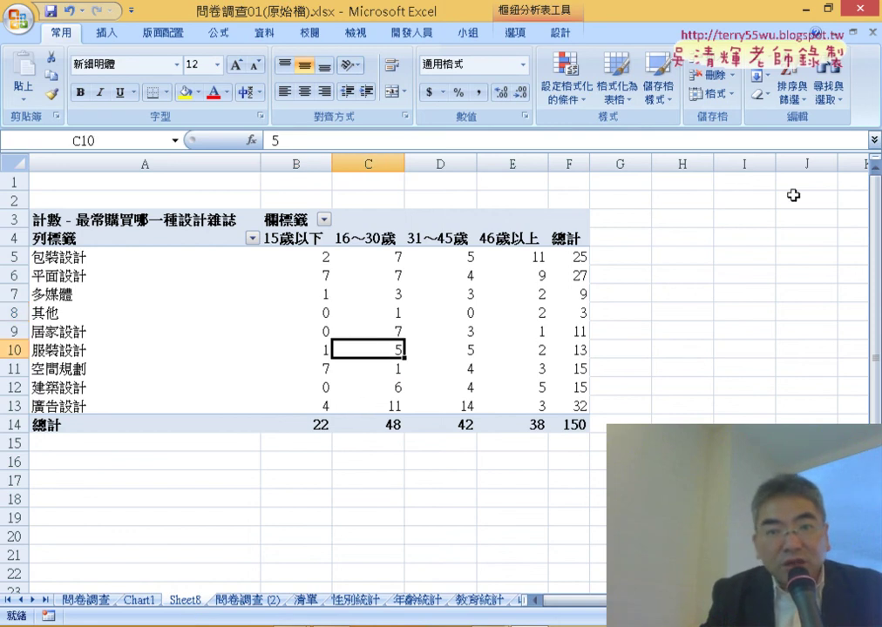
pyautogui.click(515, 32)
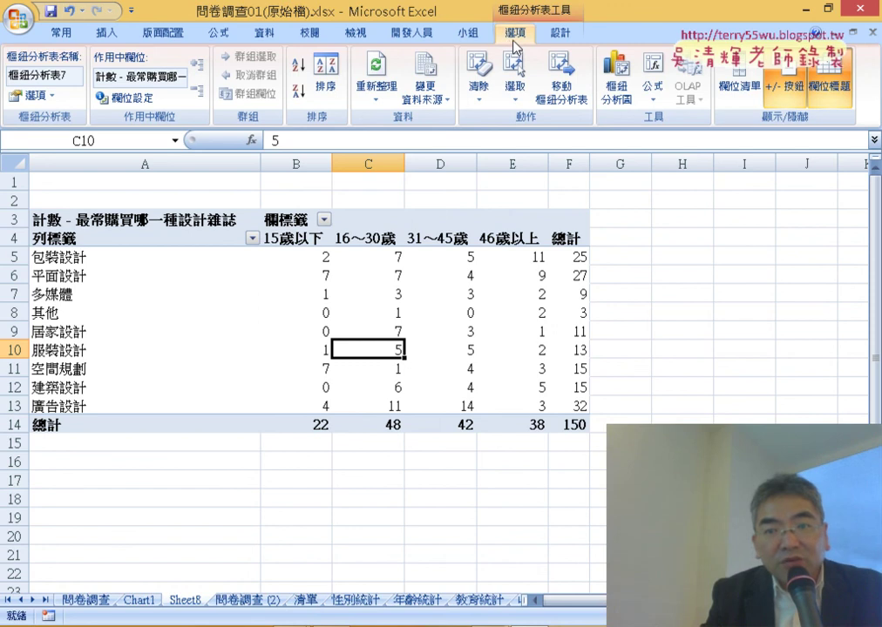
pyautogui.click(737, 84)
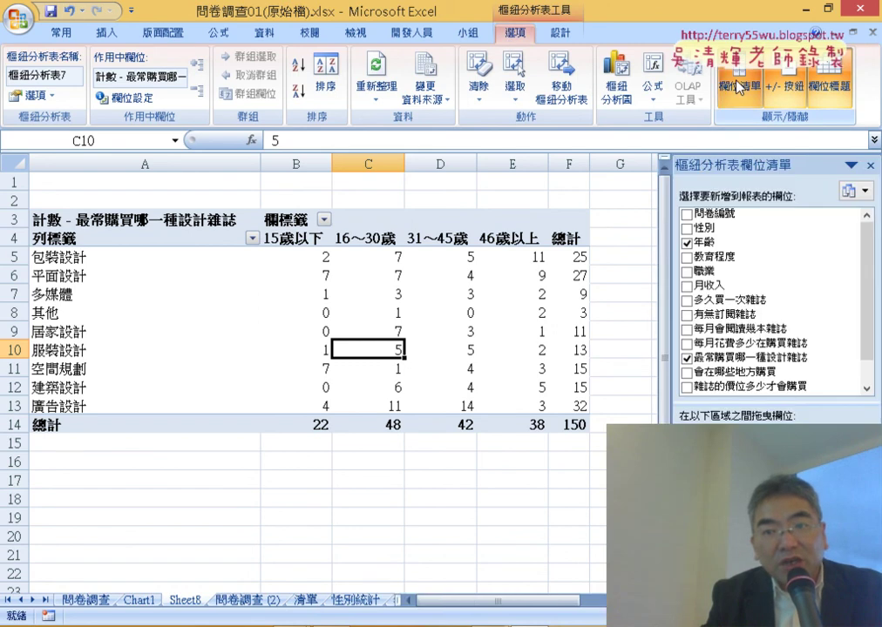
pyautogui.click(871, 166)
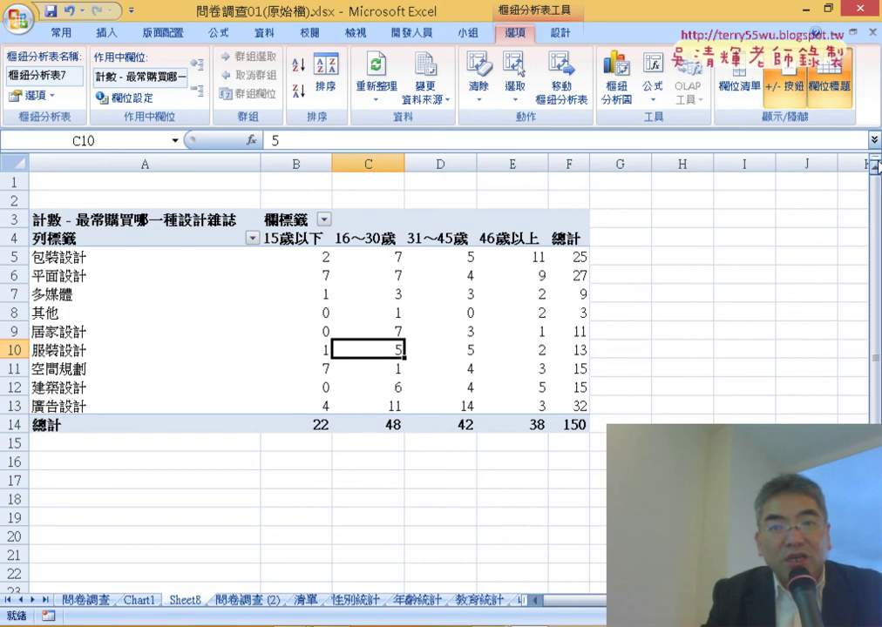
pyautogui.click(744, 93)
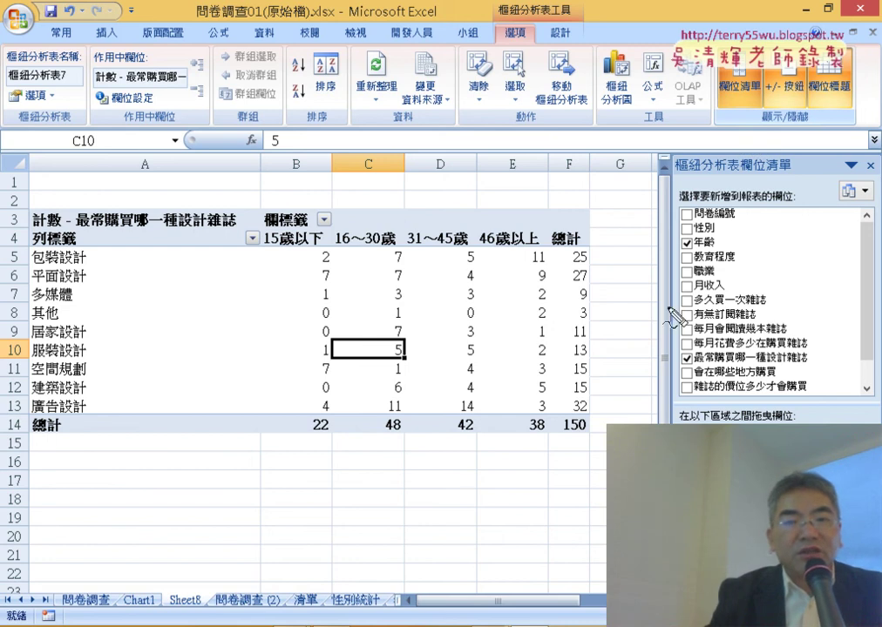
pyautogui.moveTo(666, 302); pyautogui.dragTo(684, 420)
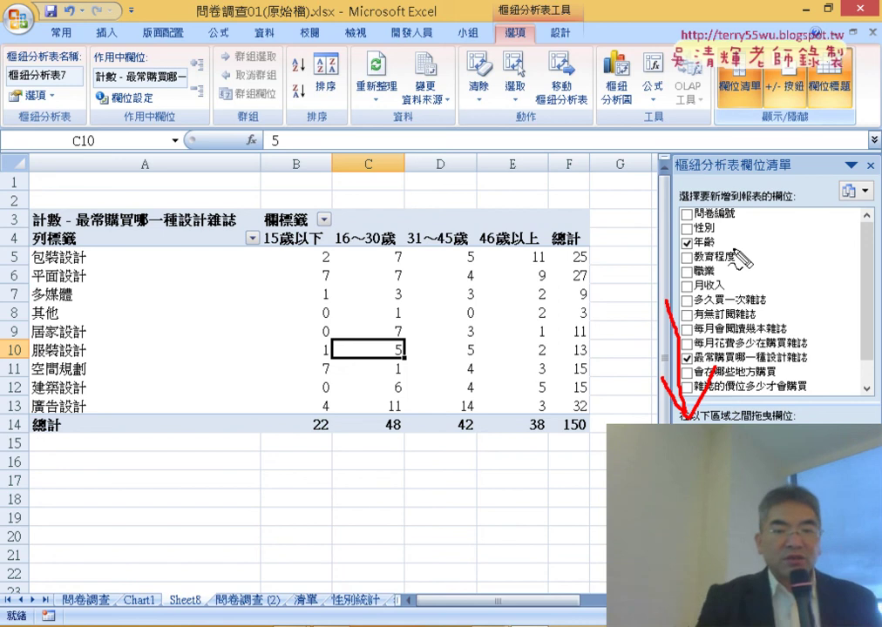
pyautogui.press('Escape')
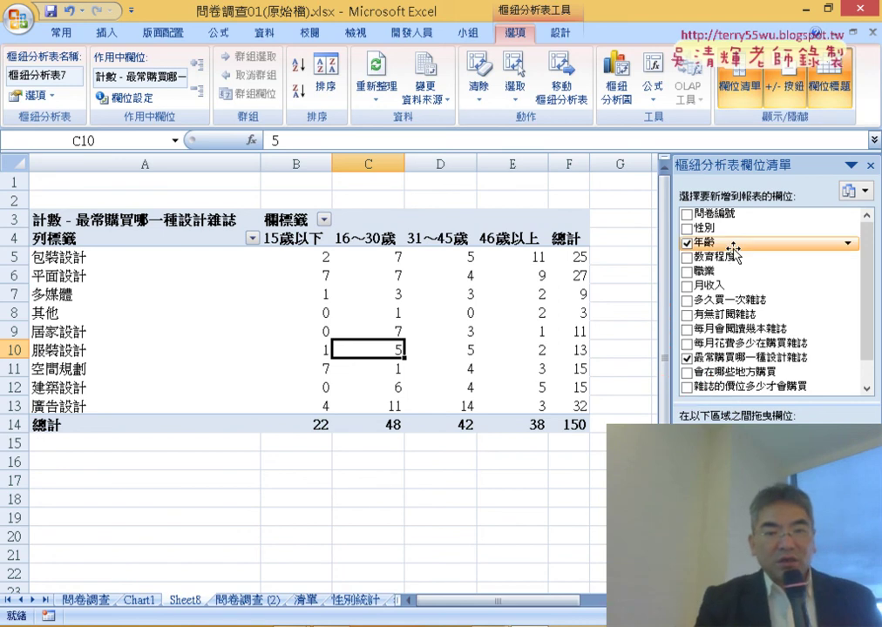
pyautogui.hotkey('alt', 'Tab')
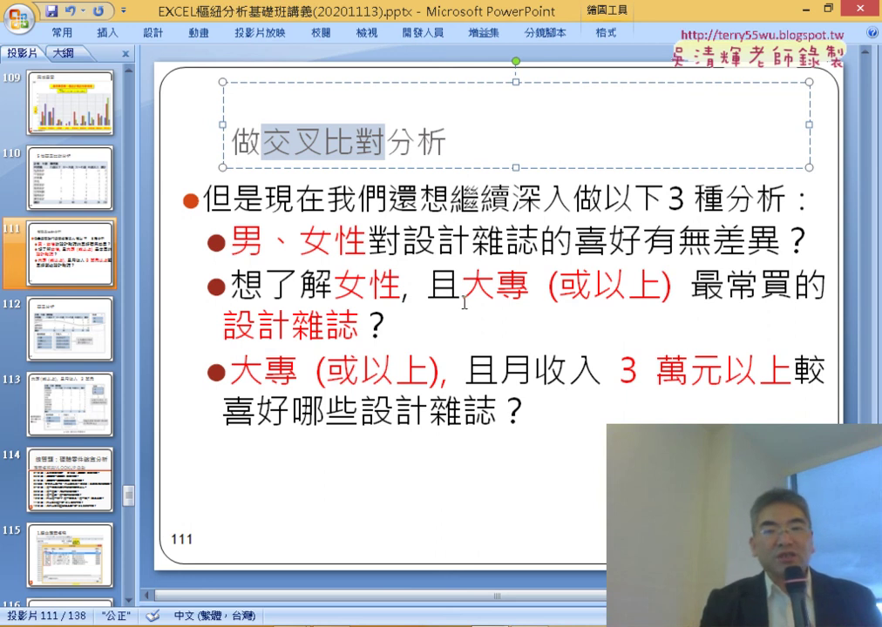
pyautogui.click(805, 8)
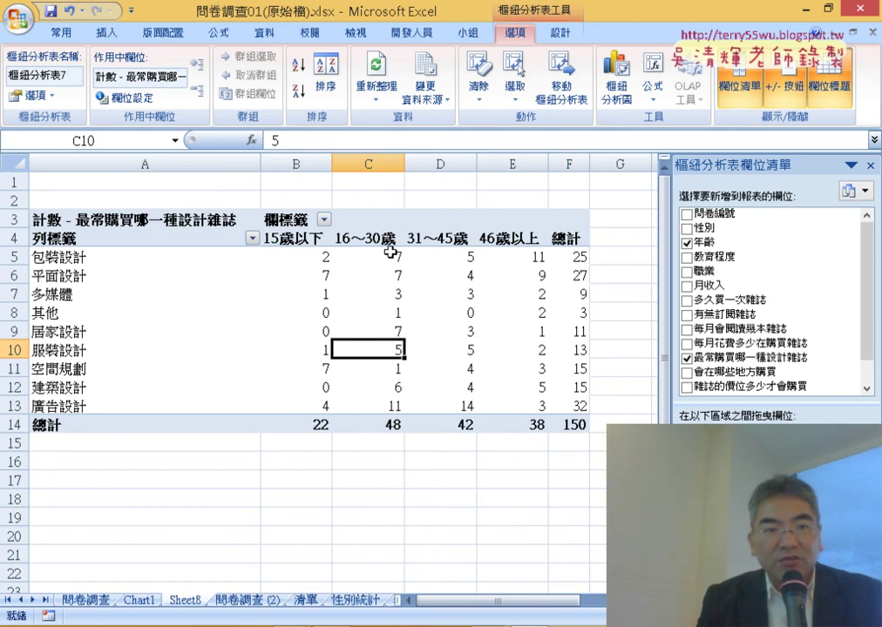
# Step: Confirm blank pivot cells show 0 in 樞紐分析表選項, then go to Chart1's 版面配置 tools
pyautogui.click(31, 96)
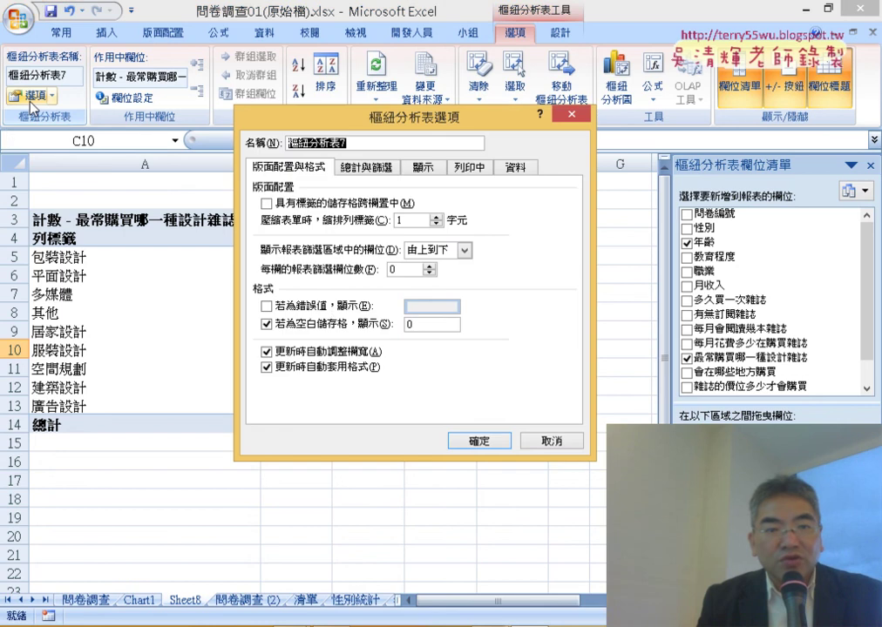
pyautogui.doubleClick(410, 324)
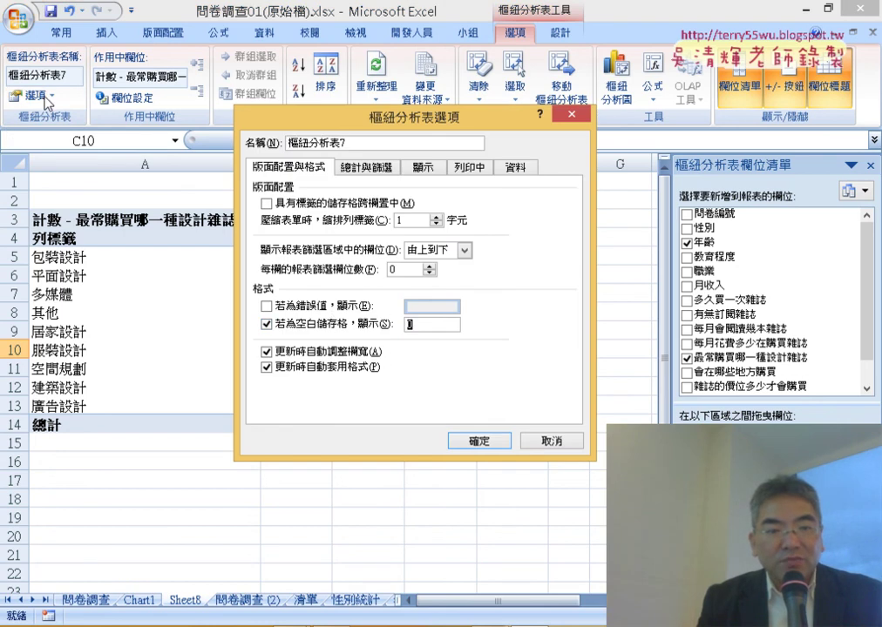
pyautogui.click(556, 443)
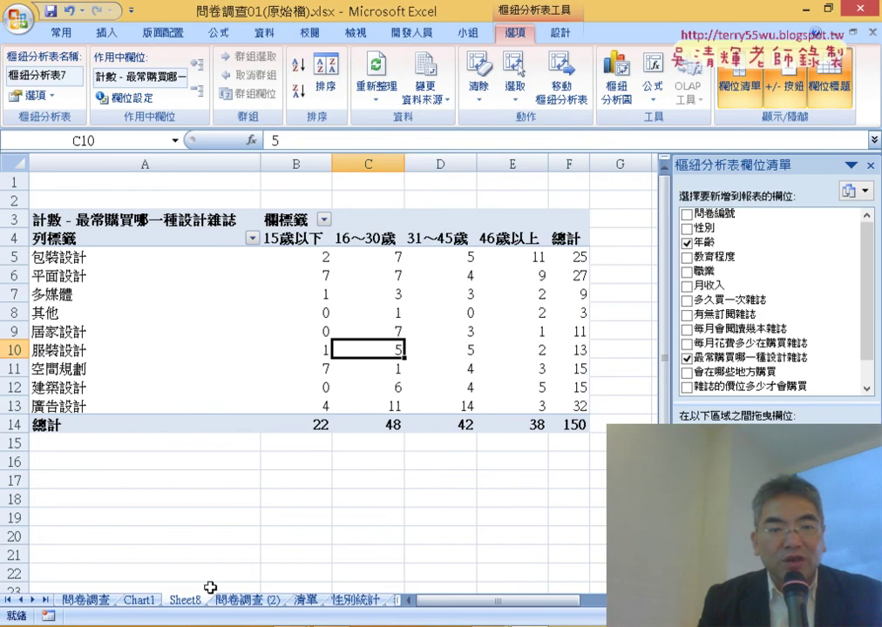
pyautogui.click(137, 600)
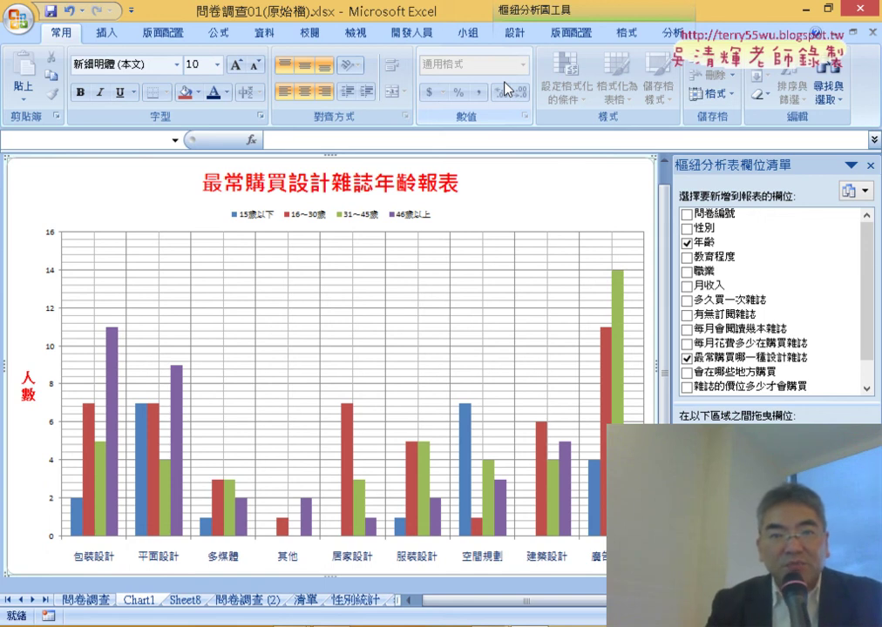
pyautogui.click(571, 32)
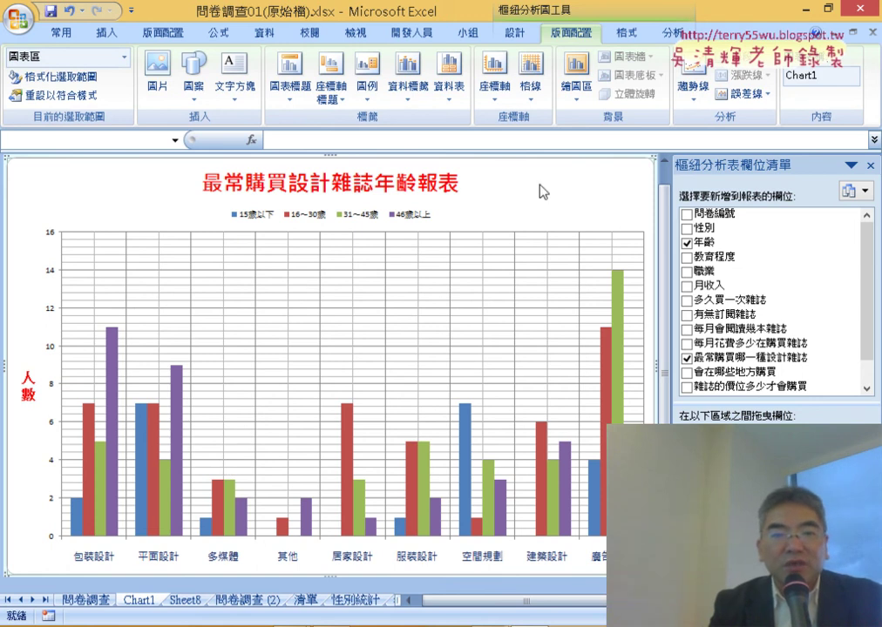
# Step: Switch the chart via 變更圖表類型 to the 100% stacked column type (third icon)
pyautogui.rightClick(523, 207)
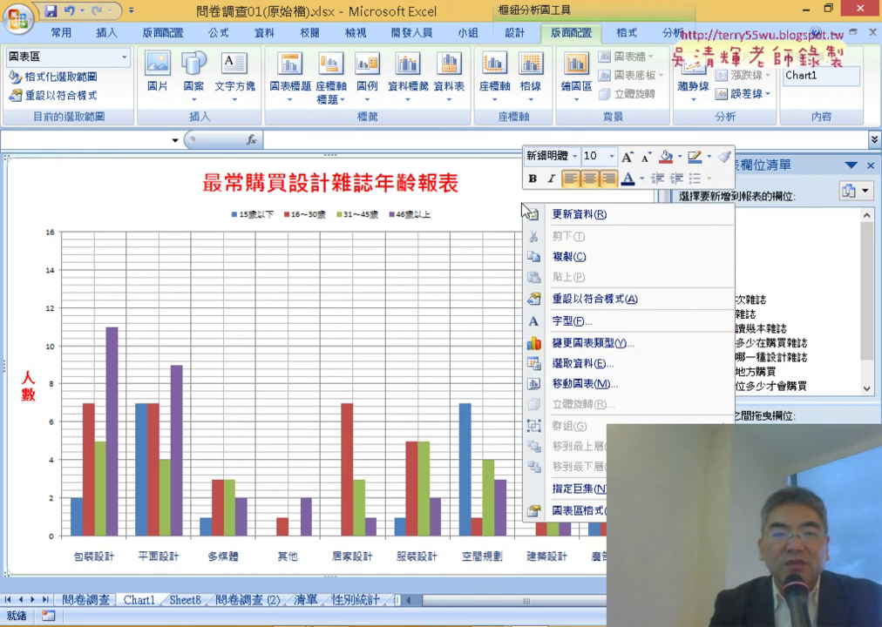
pyautogui.click(607, 351)
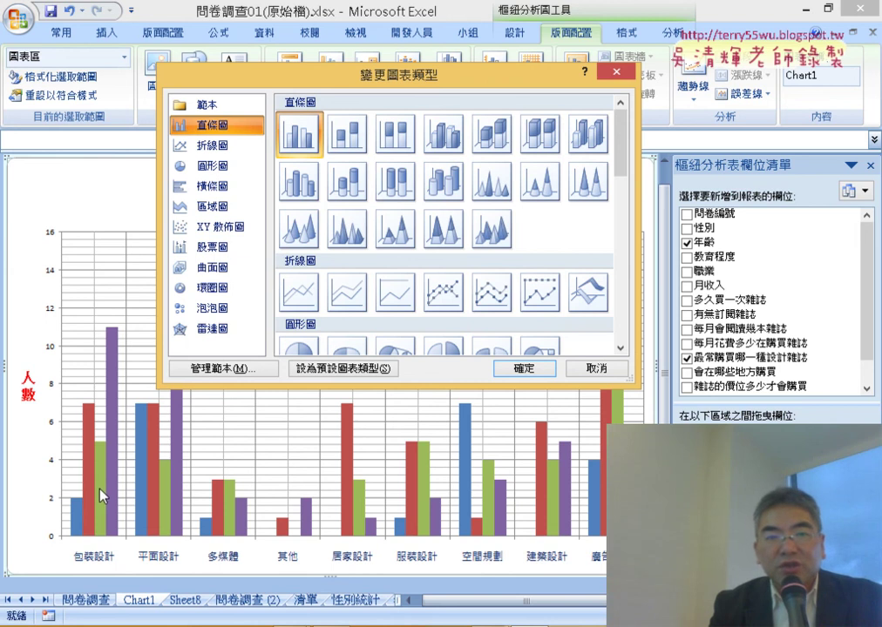
pyautogui.click(387, 153)
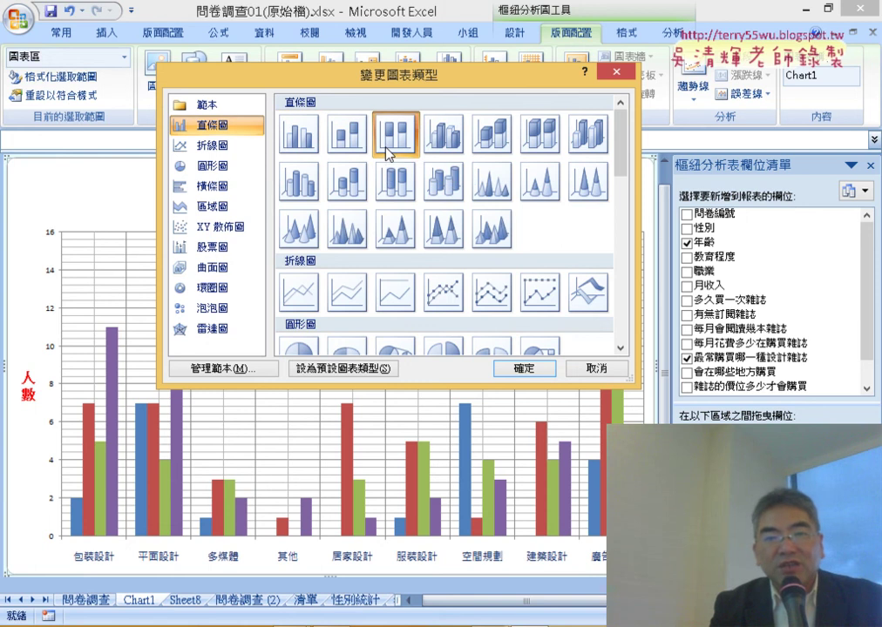
pyautogui.click(545, 377)
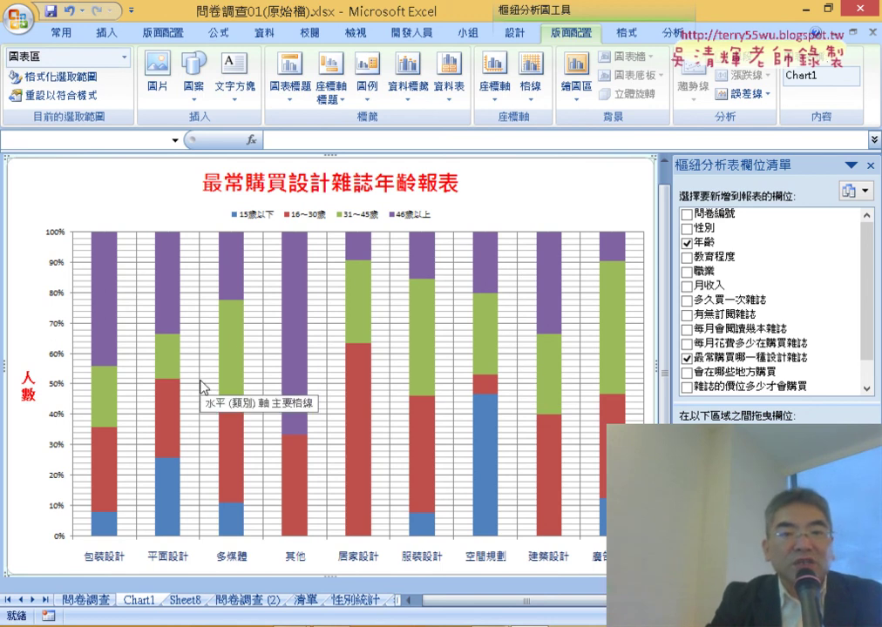
pyautogui.rightClick(527, 177)
# Step: Choose 立體百分比堆疊直條圖 as the chart type and apply it
pyautogui.click(597, 318)
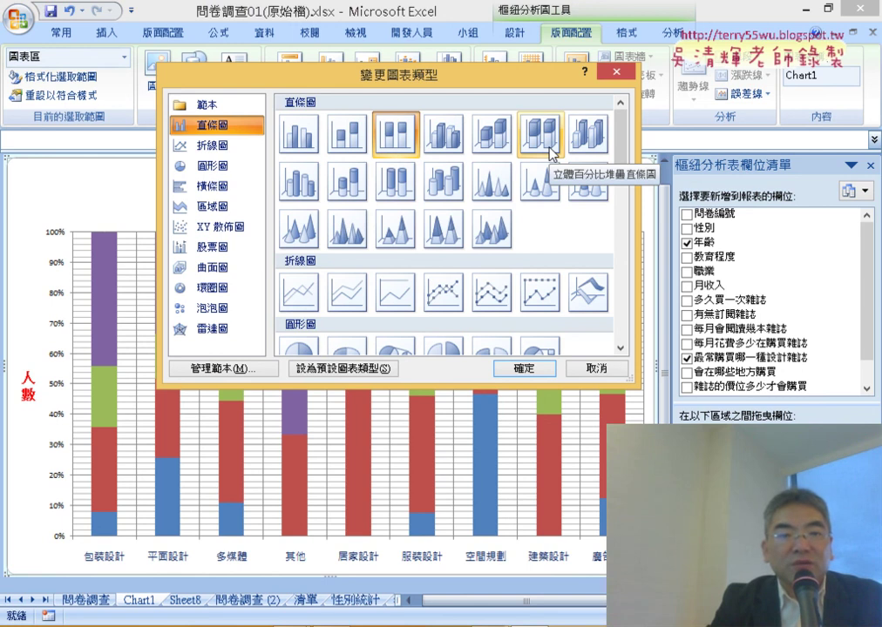
pyautogui.click(549, 153)
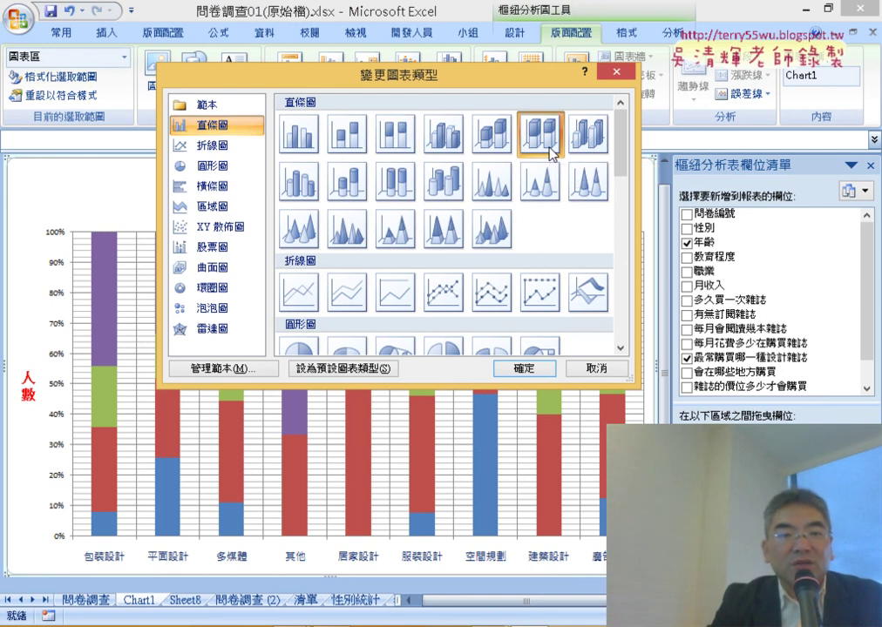
pyautogui.click(524, 368)
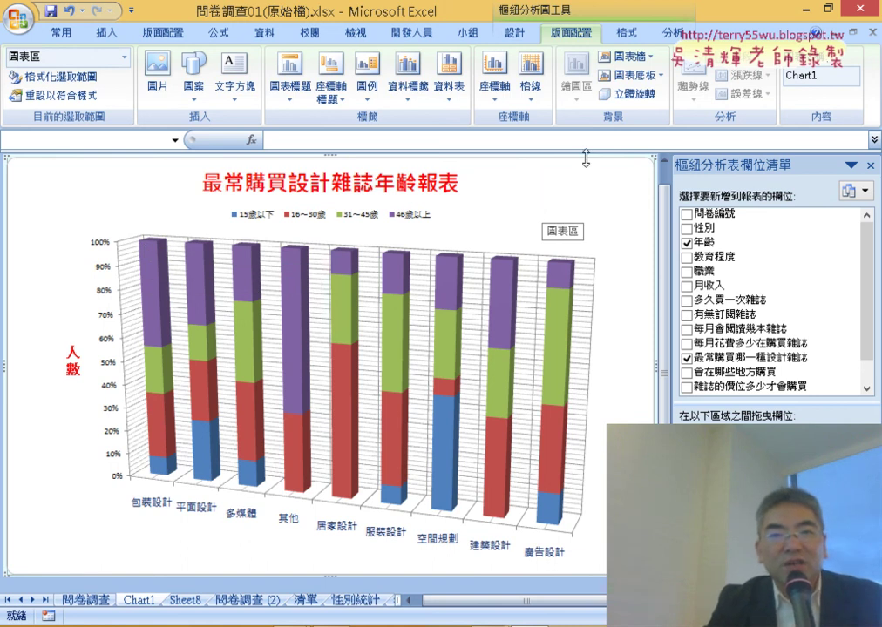
# Step: Review the 立體旋轉 settings in 圖表區格式, then close the pane
pyautogui.click(637, 100)
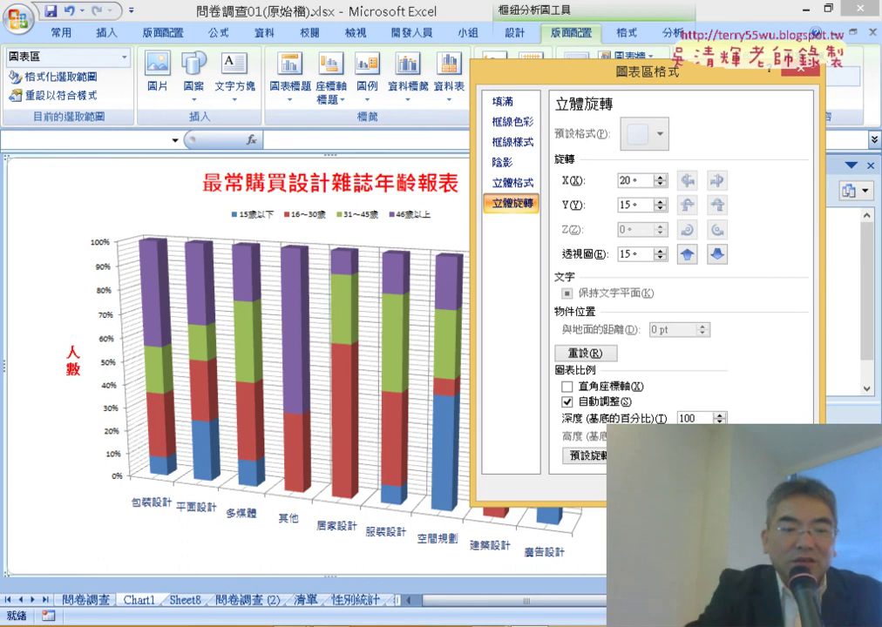
pyautogui.click(771, 491)
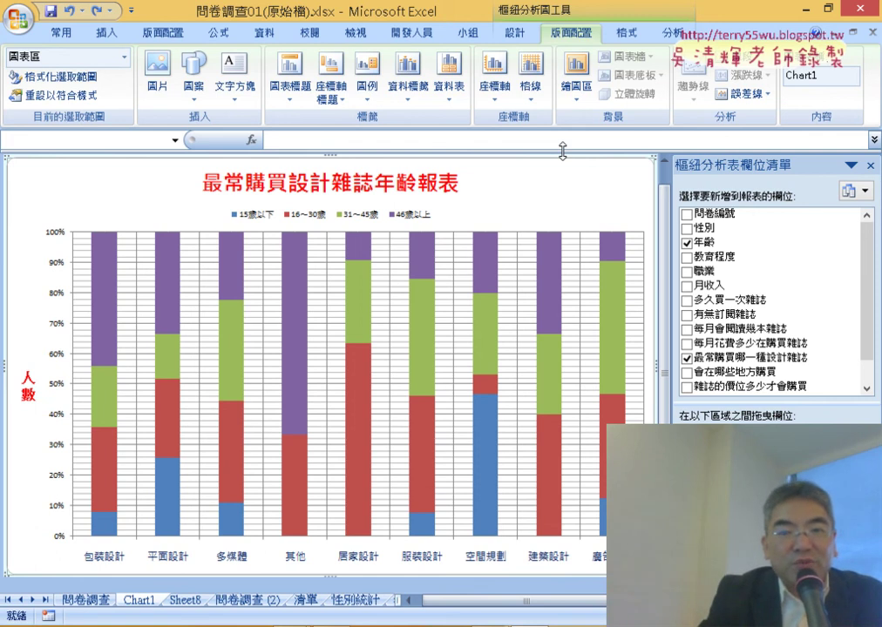
pyautogui.rightClick(503, 191)
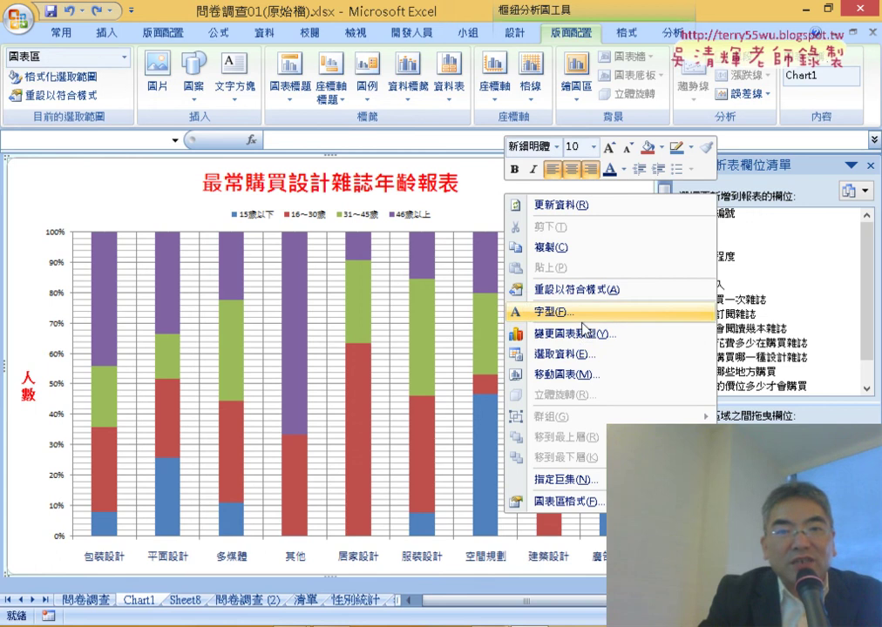
pyautogui.click(577, 334)
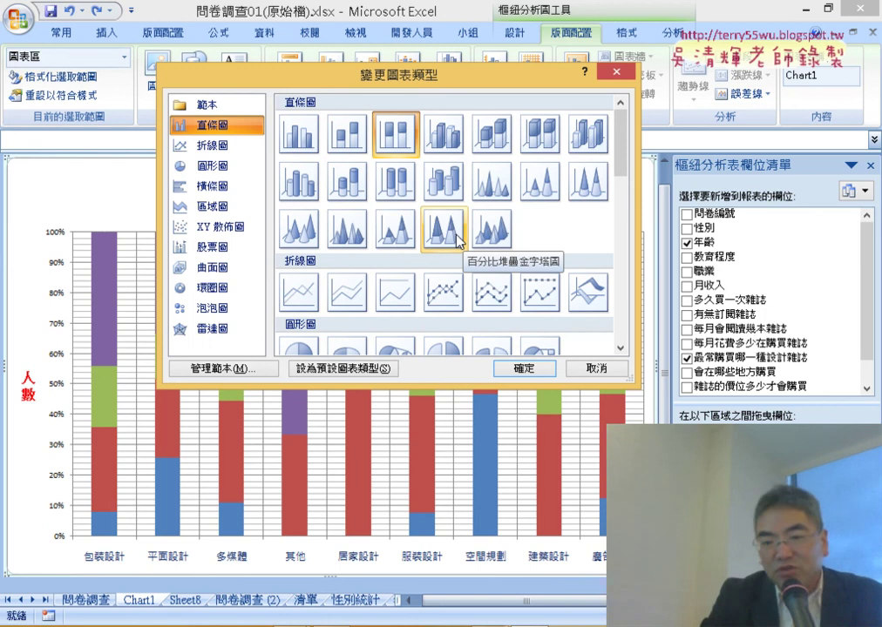
pyautogui.click(589, 368)
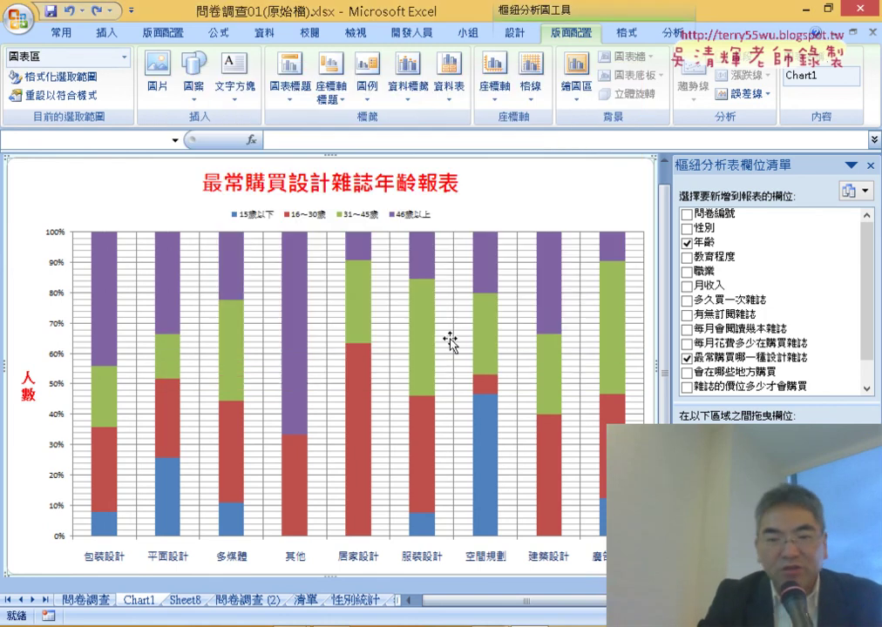